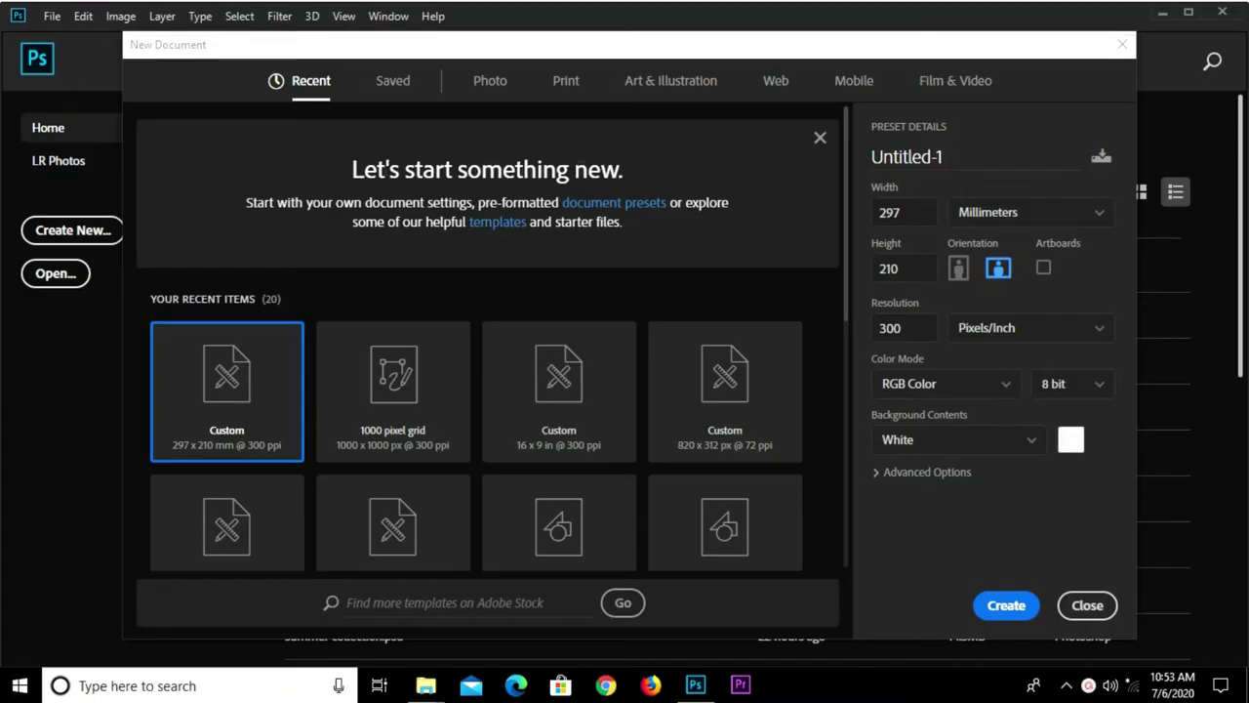
# - Create a blank A4 portrait document at 300 ppi from the Print presets
pyautogui.click(565, 85)
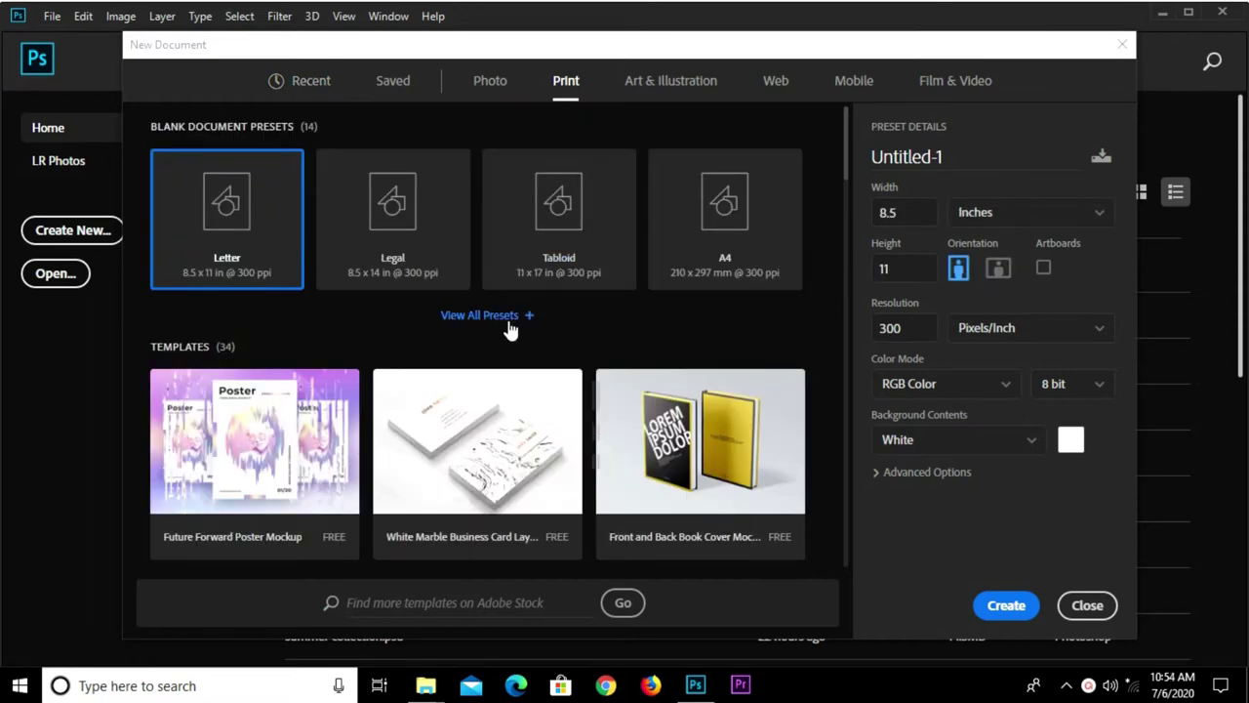
pyautogui.click(508, 315)
pyautogui.scroll(-3, 585, 410)
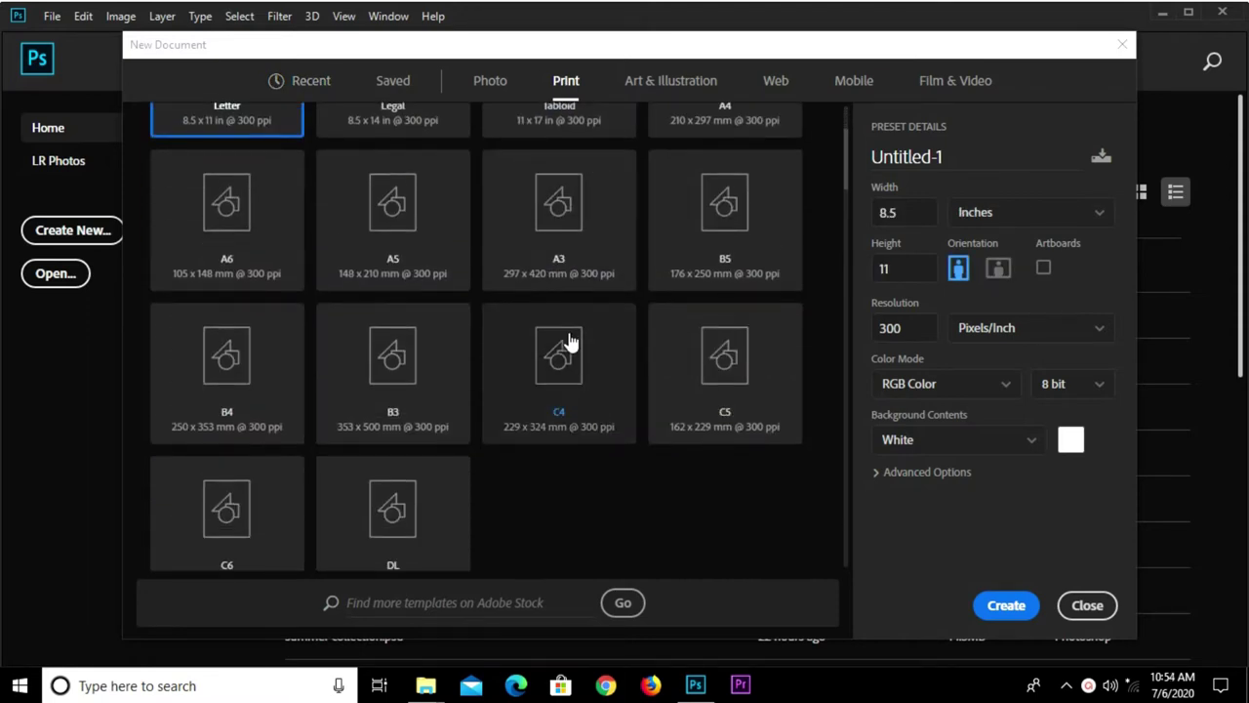
pyautogui.scroll(3, 571, 342)
pyautogui.click(734, 232)
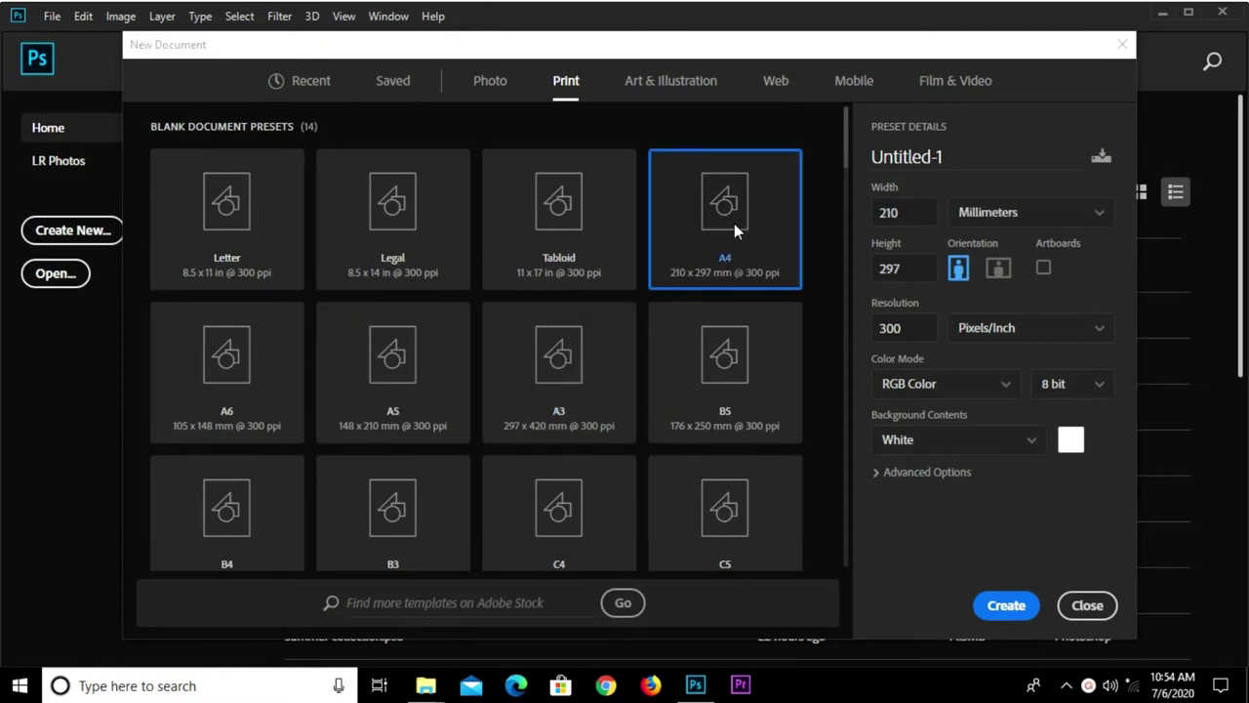
pyautogui.click(905, 330)
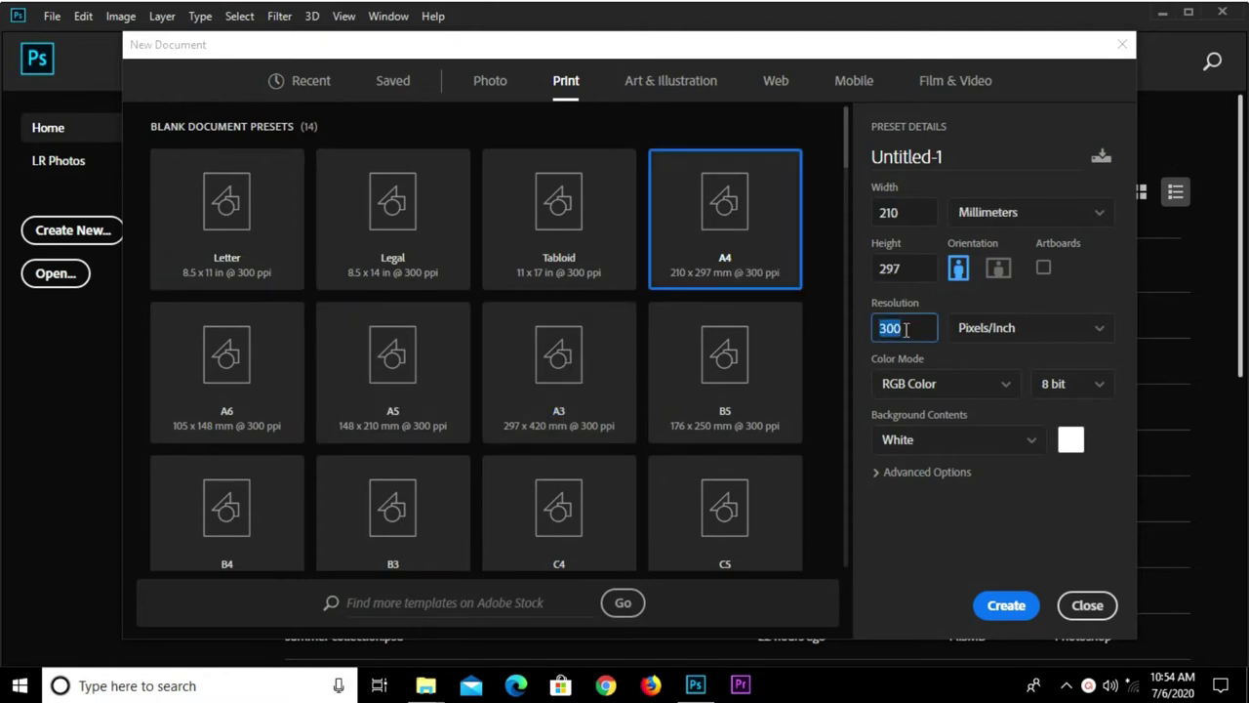
pyautogui.click(994, 607)
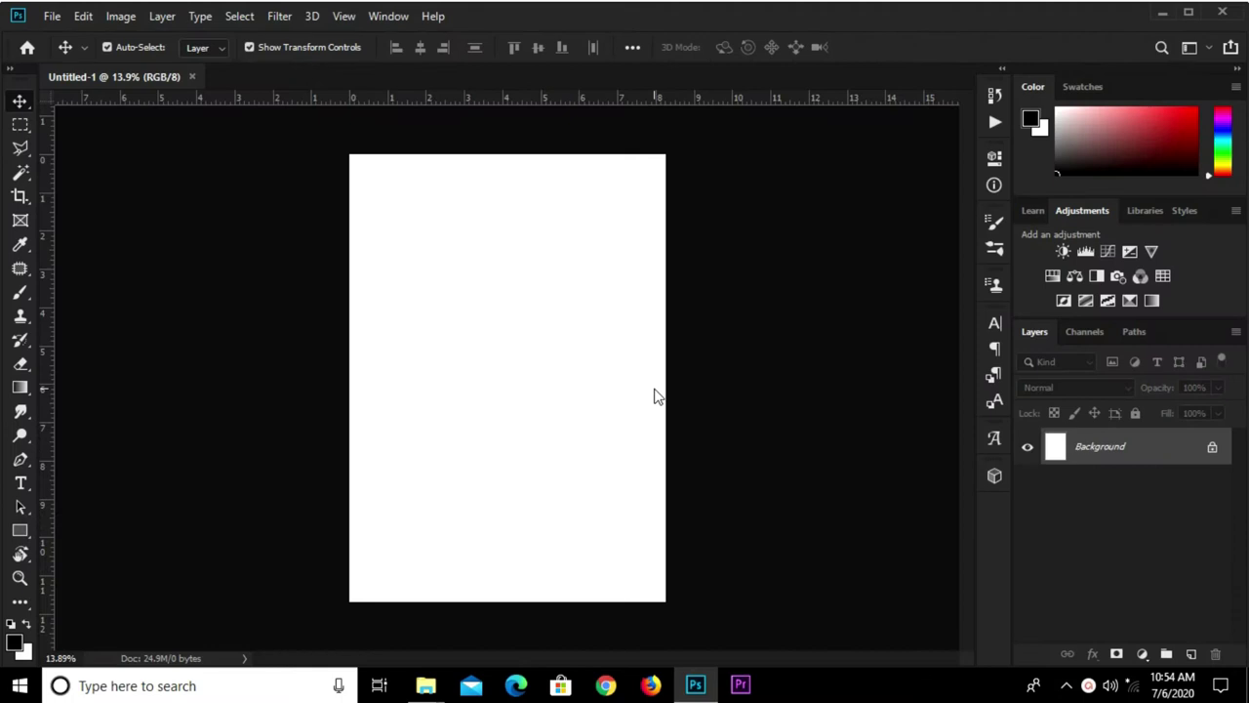
# - Rotate the canvas 90° clockwise to landscape and unlock the background as Layer 0
pyautogui.click(121, 16)
pyautogui.moveTo(155, 189)
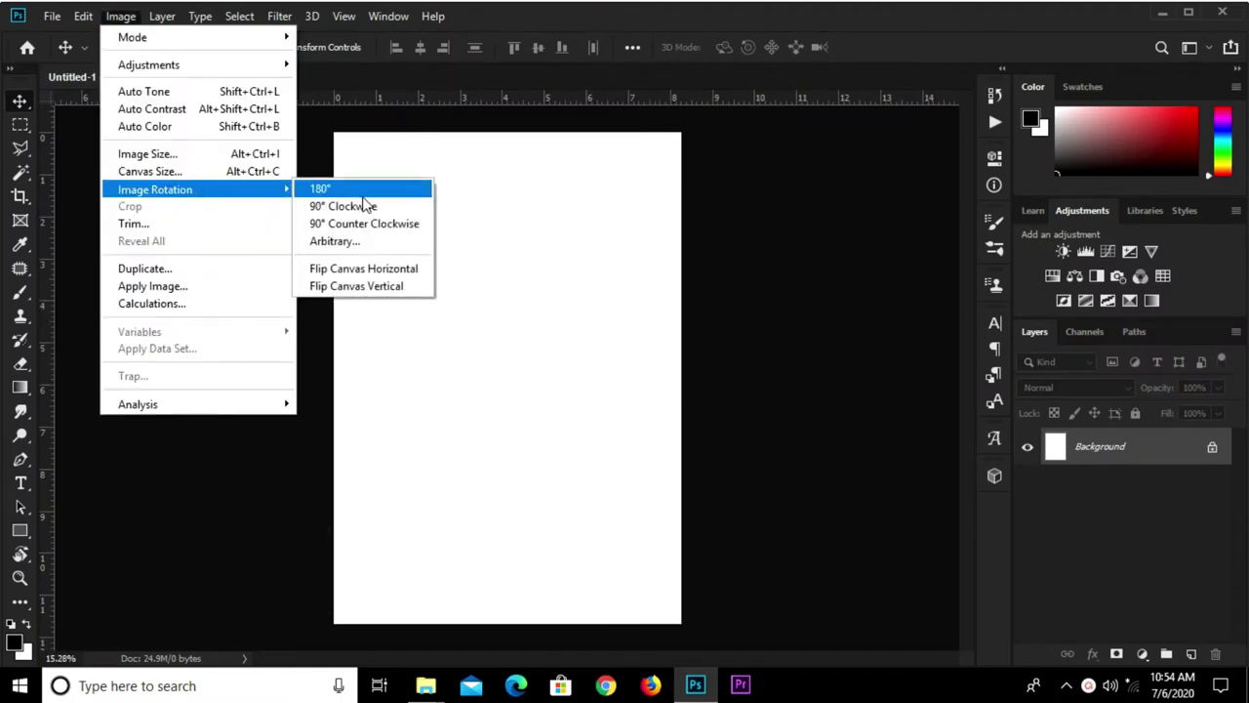
pyautogui.click(356, 206)
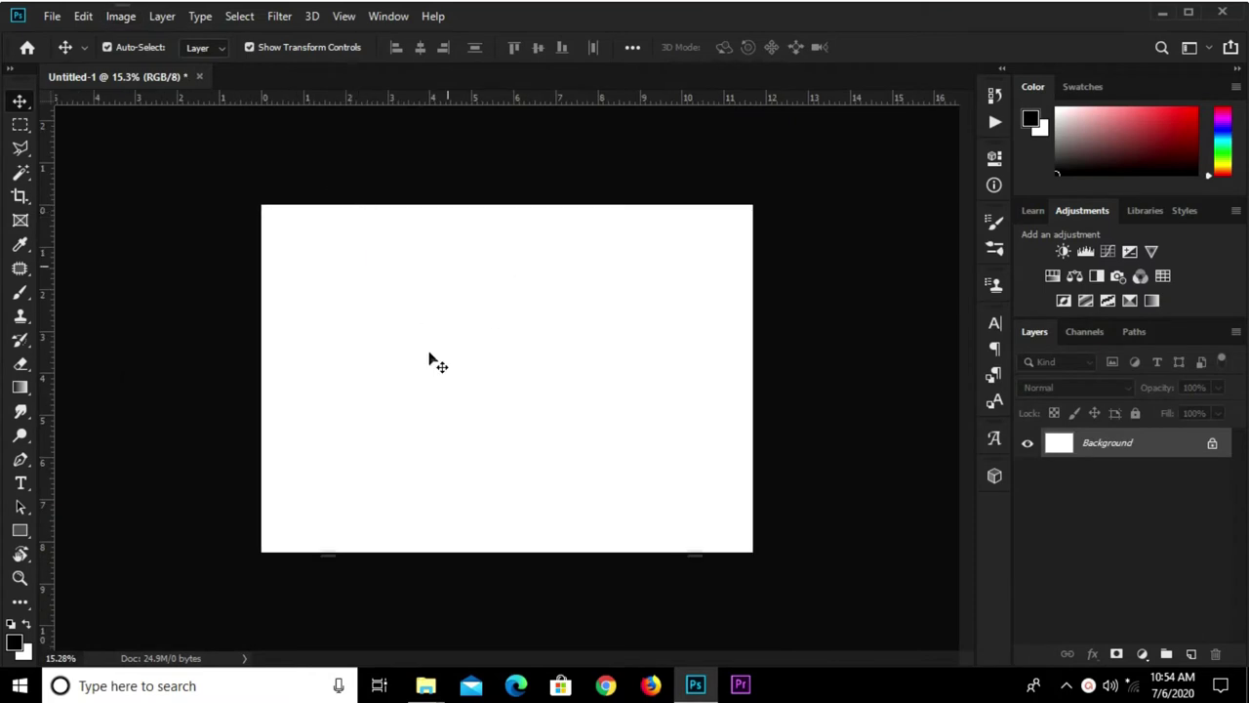
pyautogui.doubleClick(1141, 444)
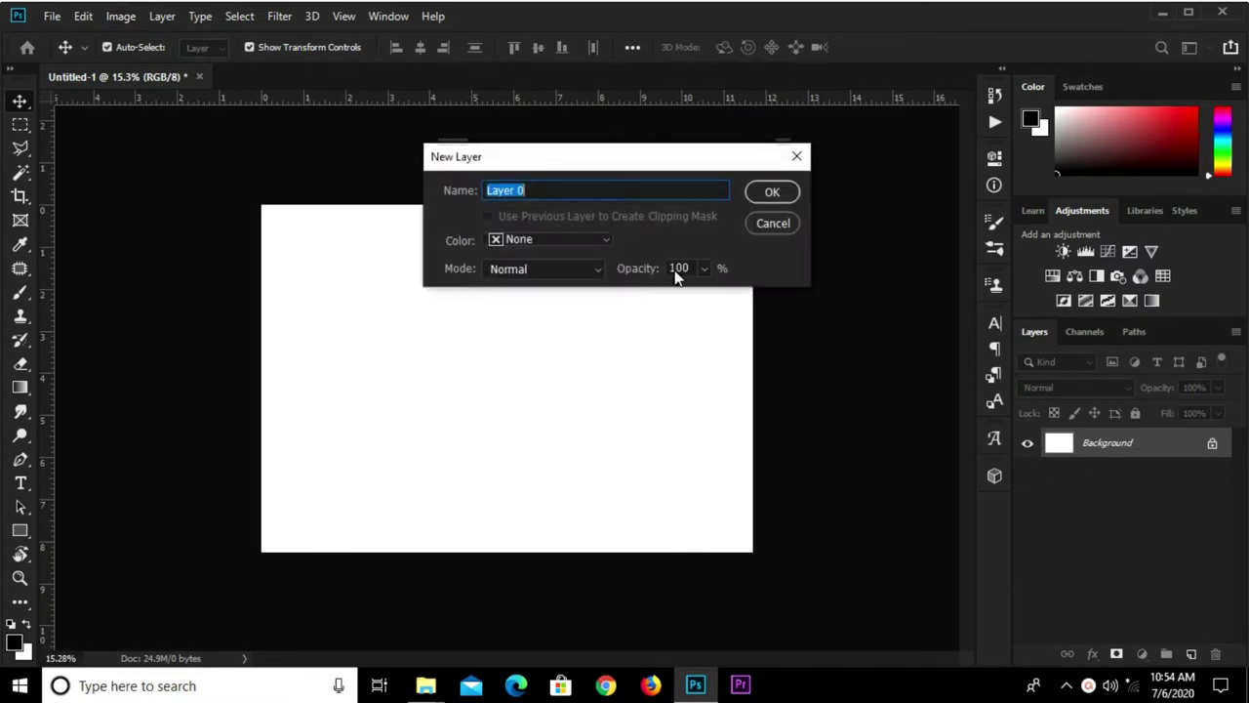
pyautogui.click(761, 191)
# - Add a very dark red Solid Color fill layer (#240606) above Layer 0
pyautogui.click(1142, 654)
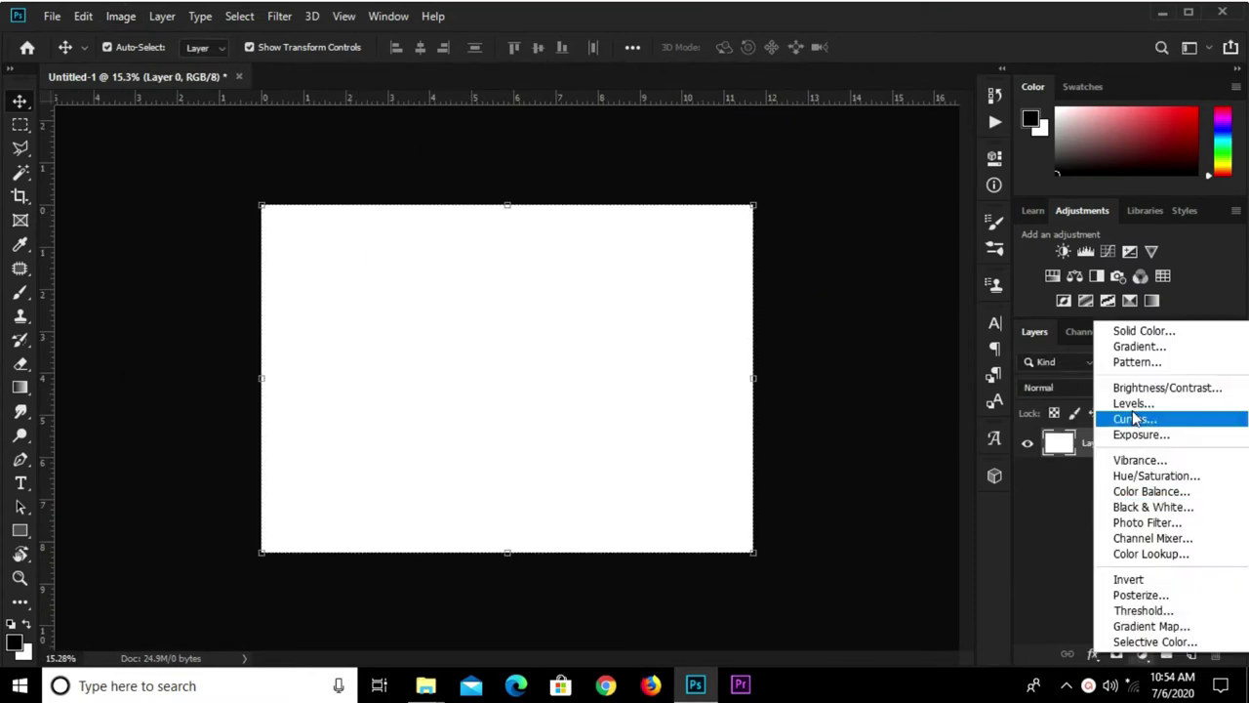
pyautogui.click(1143, 328)
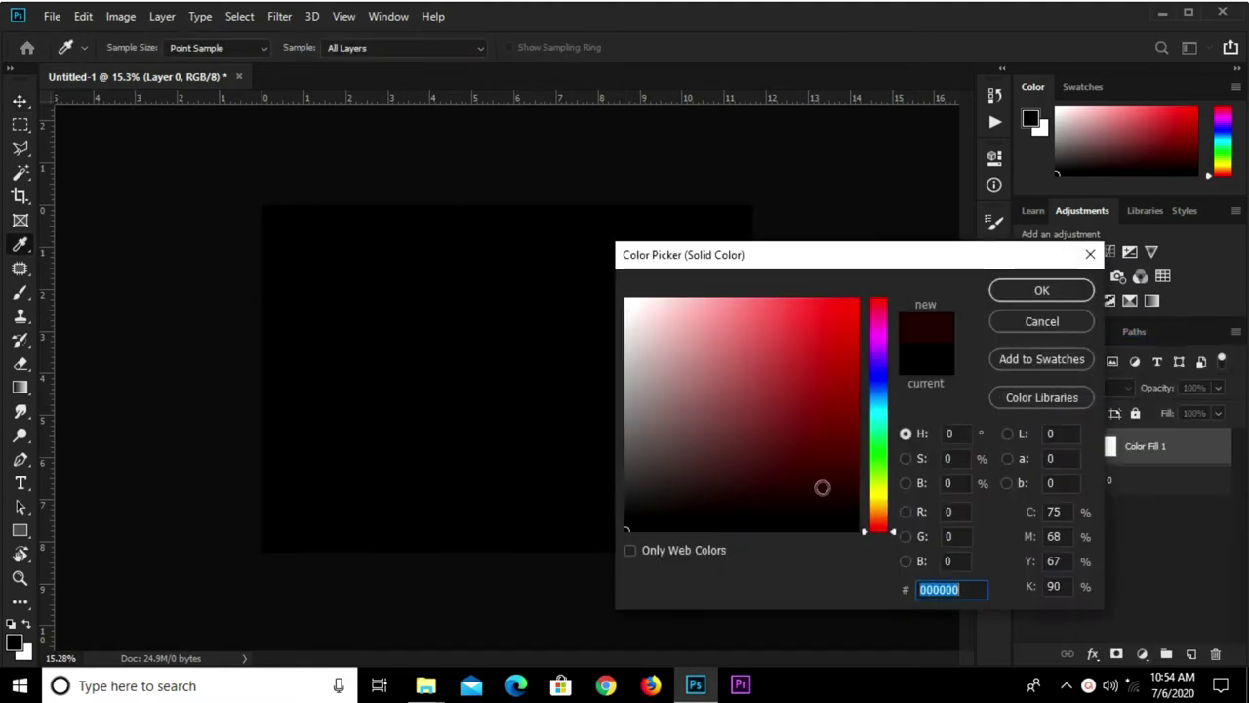
pyautogui.click(821, 499)
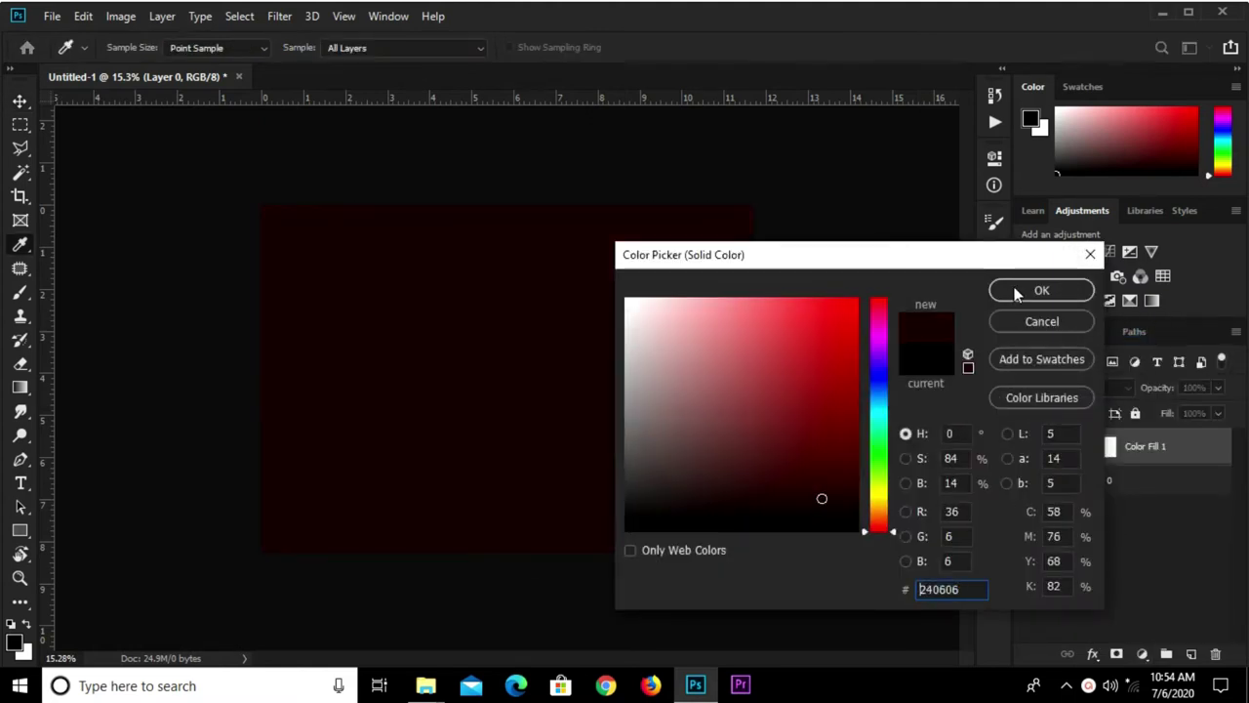
pyautogui.click(1016, 292)
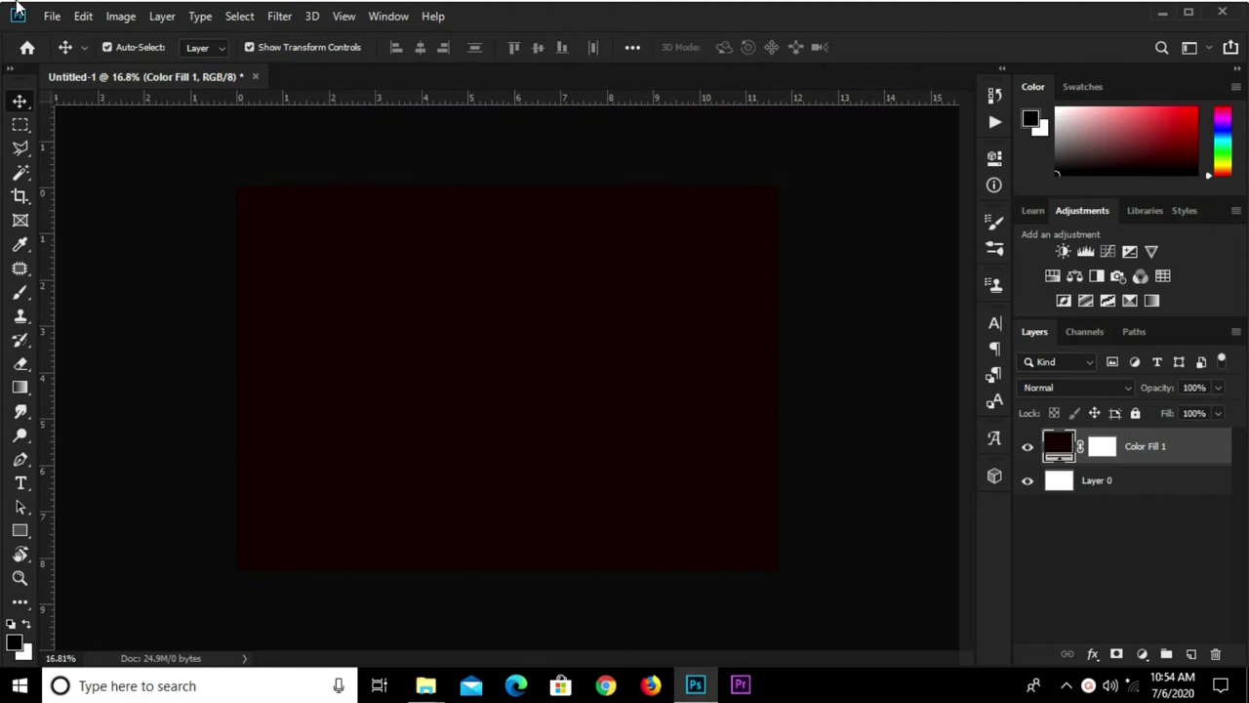
pyautogui.click(52, 16)
# - Place the Camera image from Downloads as an embedded layer and commit it
pyautogui.click(113, 364)
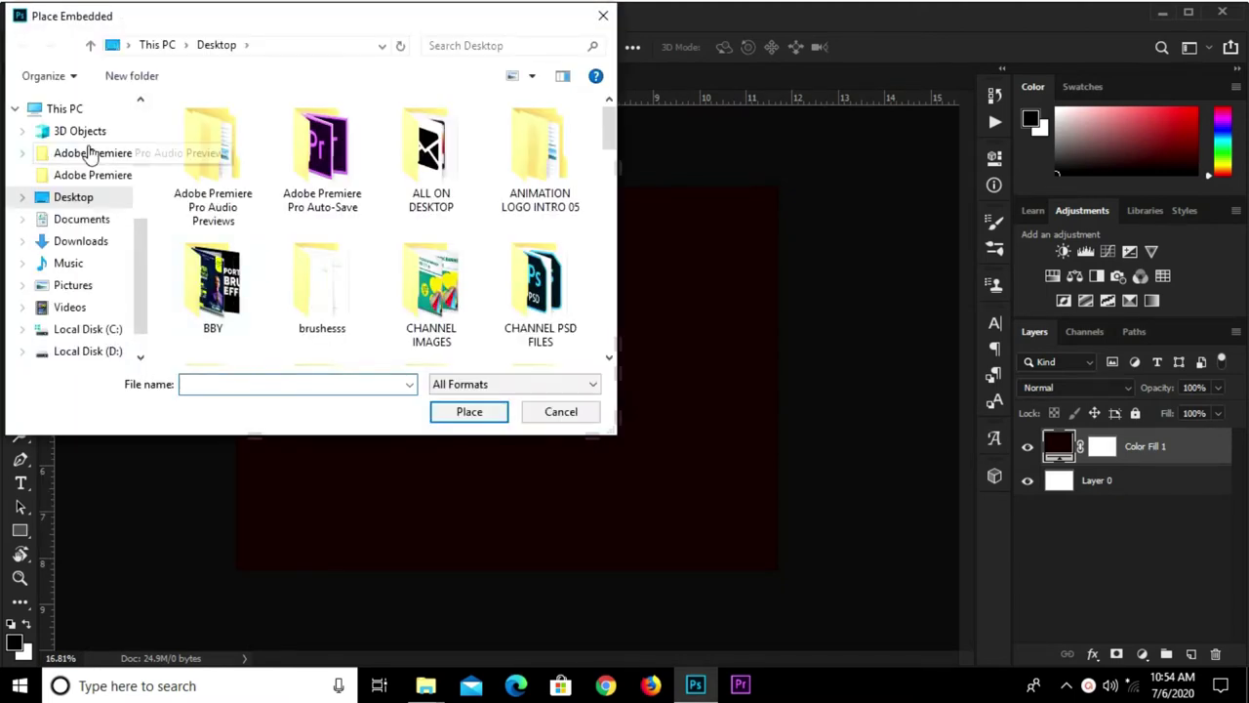
pyautogui.scroll(3, 88, 156)
pyautogui.click(83, 125)
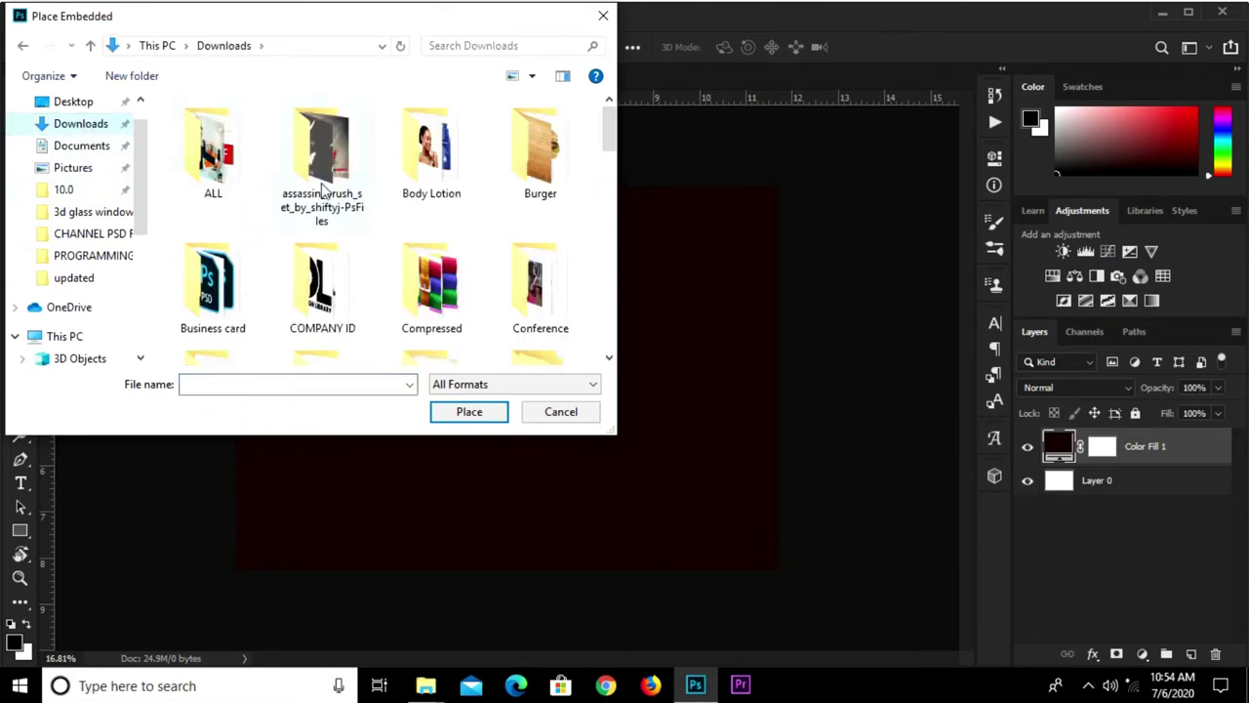
pyautogui.press('c')
pyautogui.press('a')
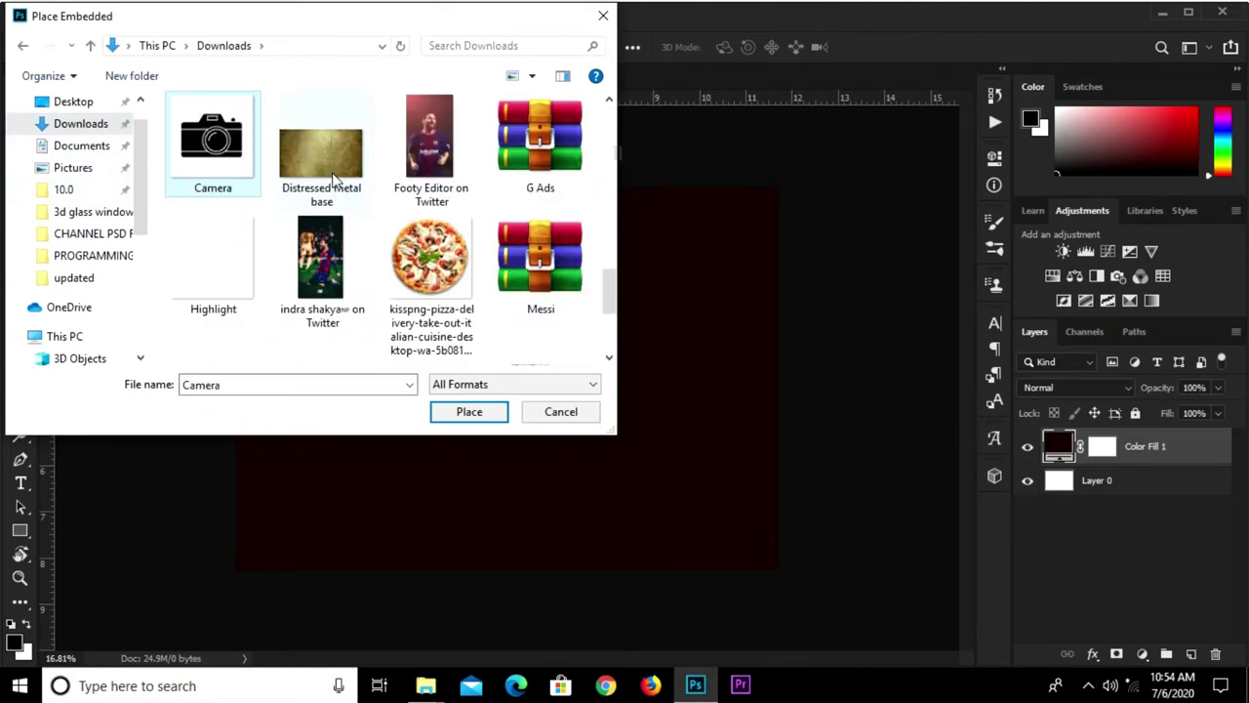
pyautogui.click(475, 415)
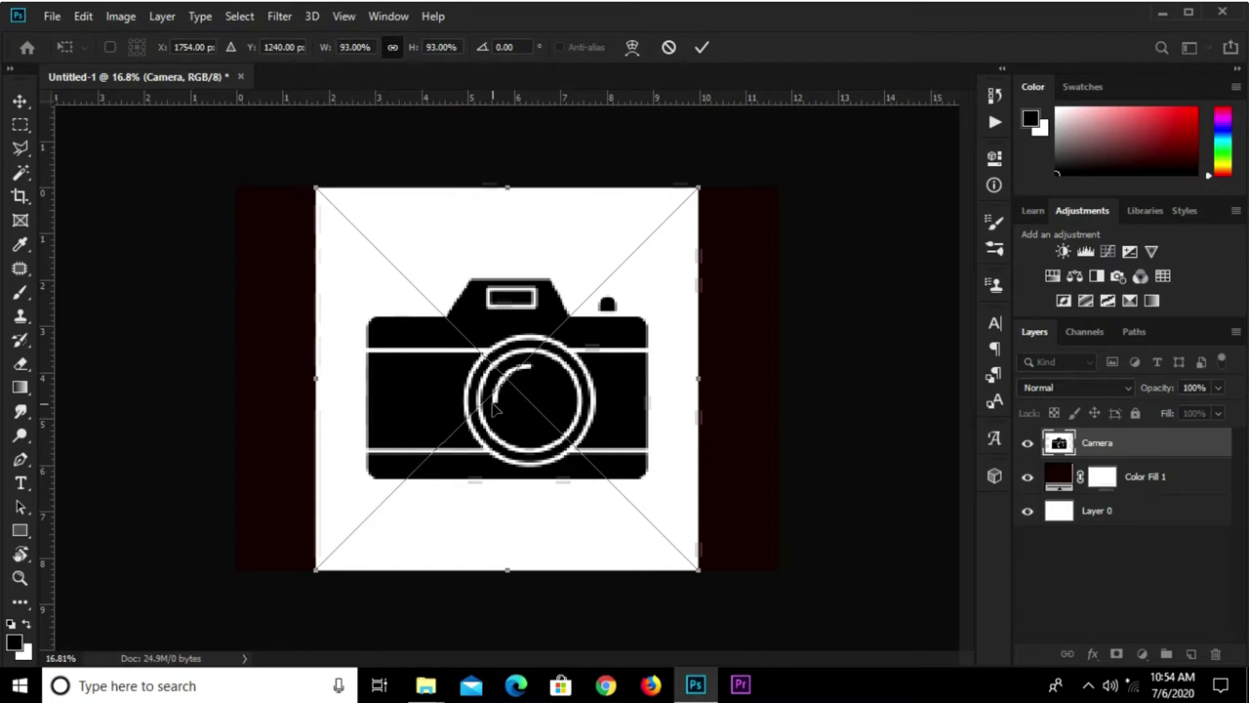
pyautogui.click(702, 48)
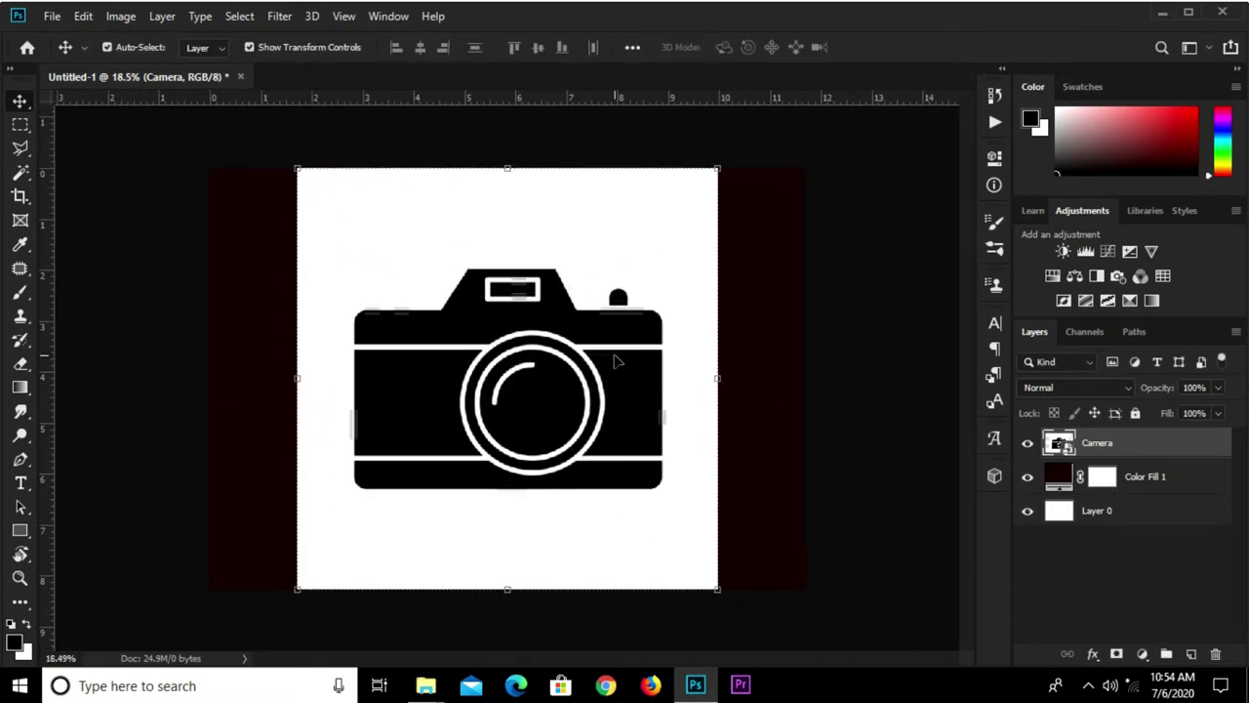
# - Rasterize the Camera layer and delete its white background with the Magic Wand
pyautogui.click(21, 173)
pyautogui.click(90, 190)
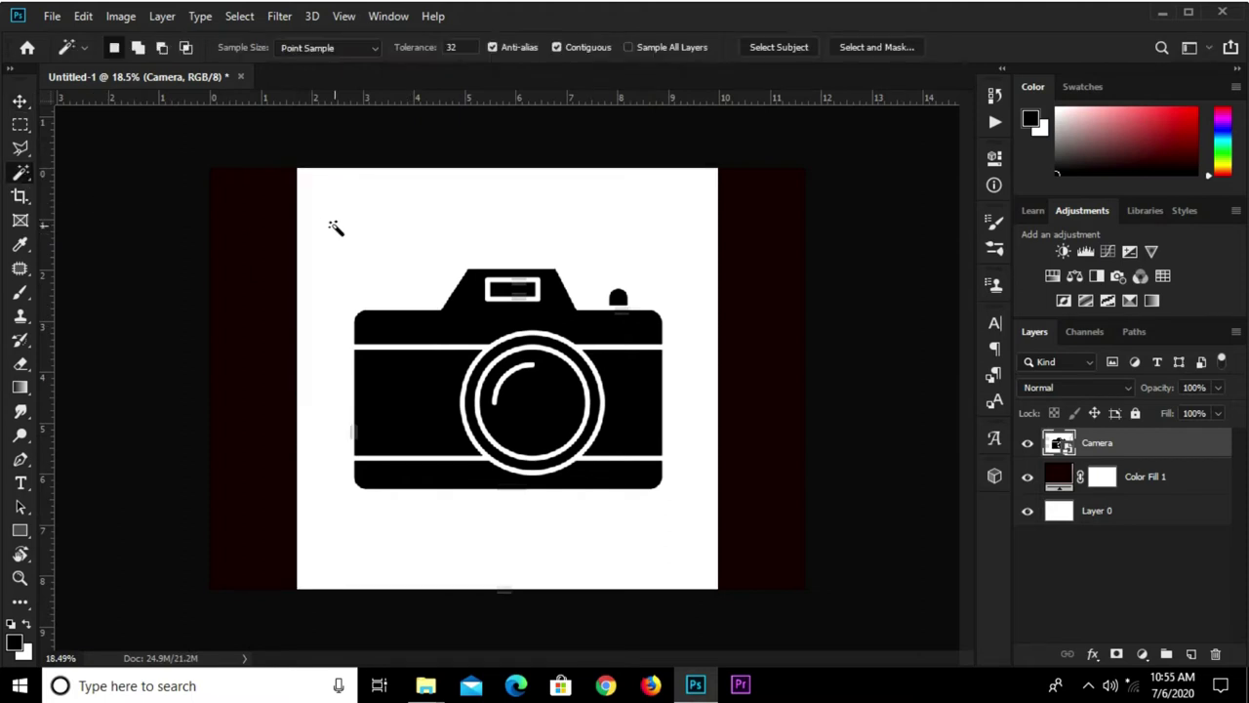
pyautogui.rightClick(1126, 456)
pyautogui.click(919, 324)
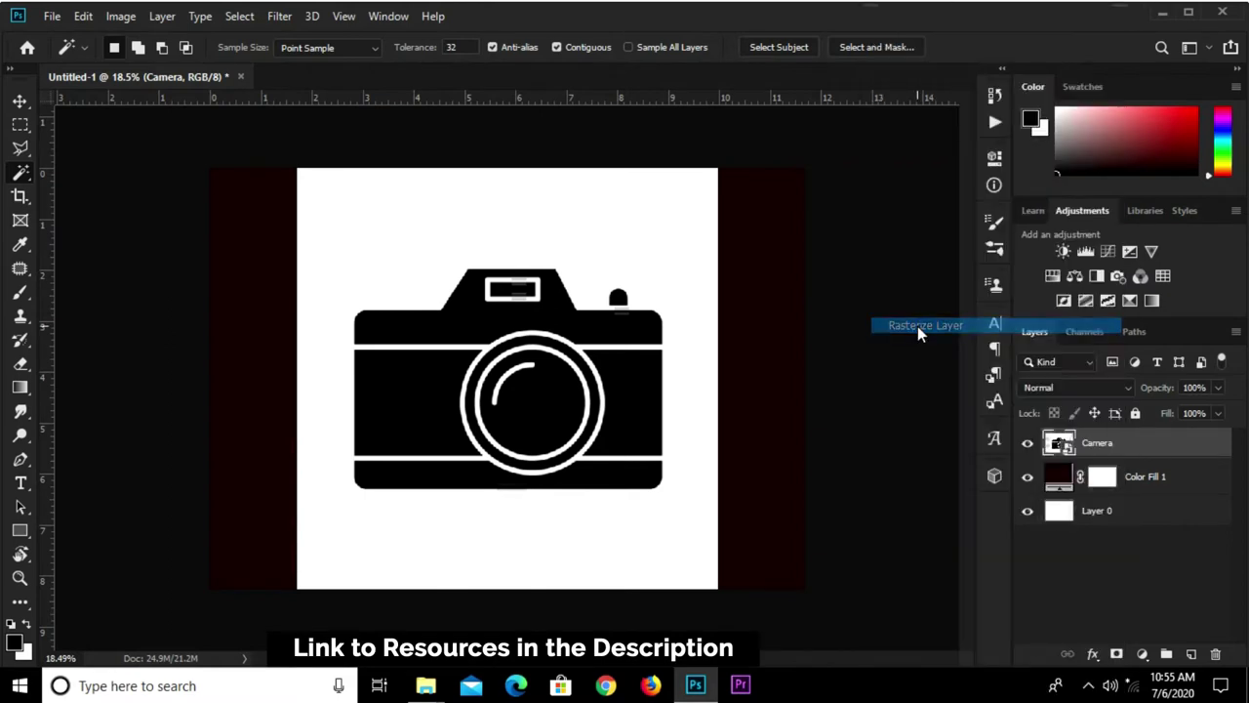
pyautogui.click(602, 260)
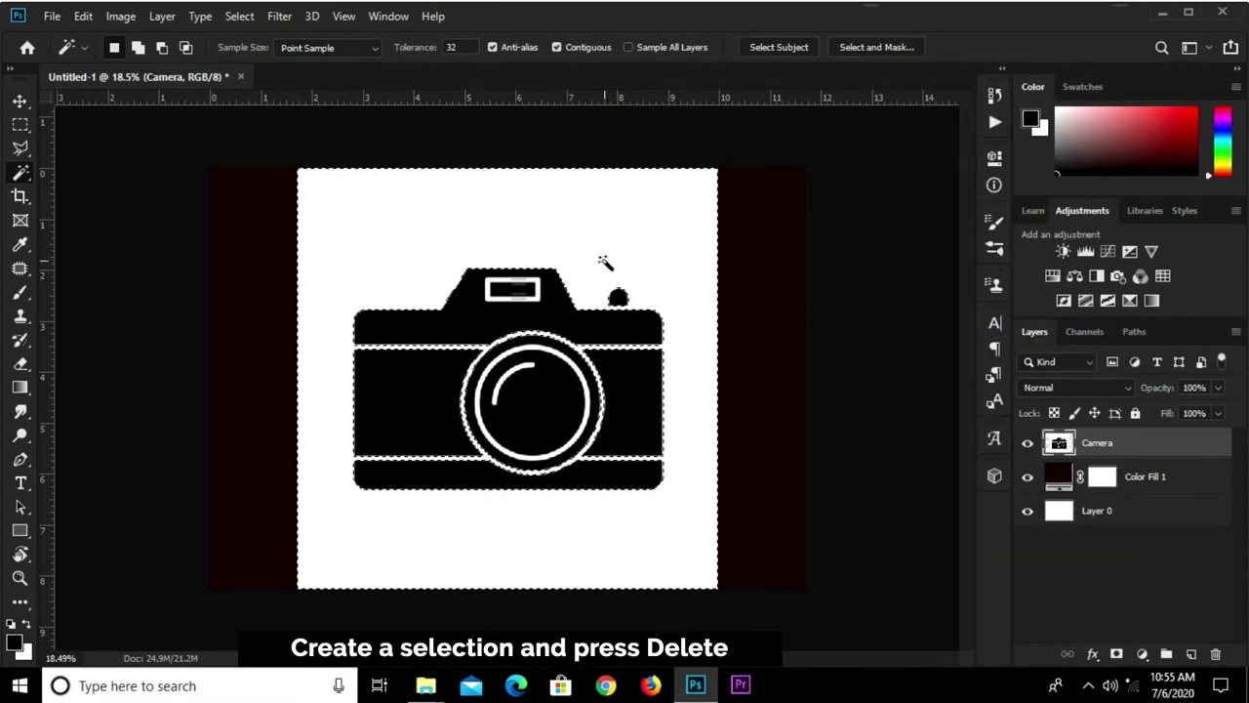
pyautogui.press('Delete')
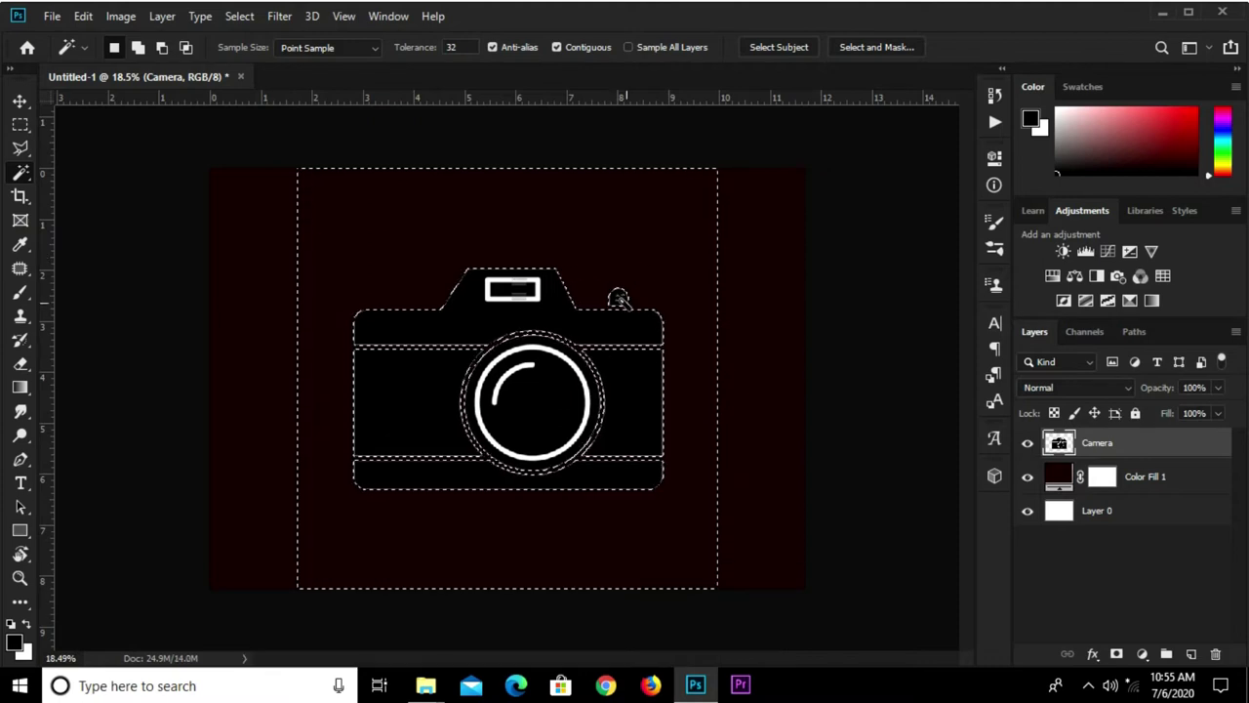
# - Delete the white viewfinder rectangle and the white lens ring from the camera
pyautogui.hotkey('ctrl', '+')
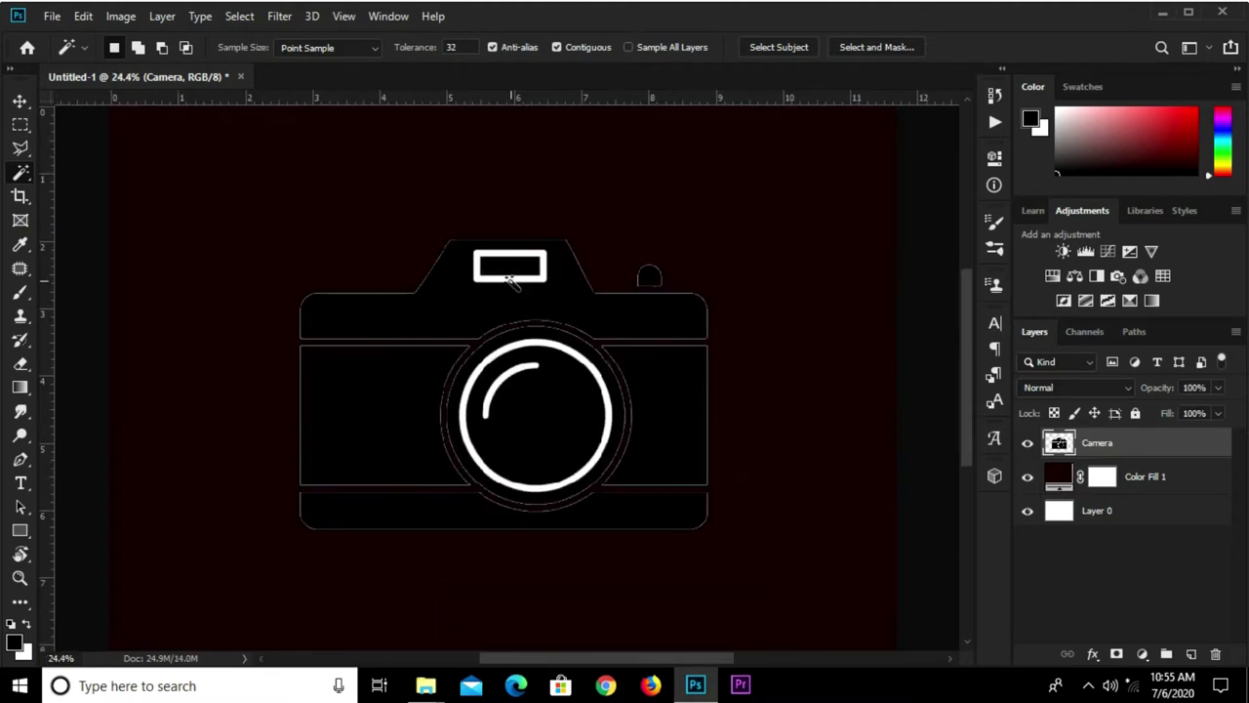
pyautogui.click(513, 279)
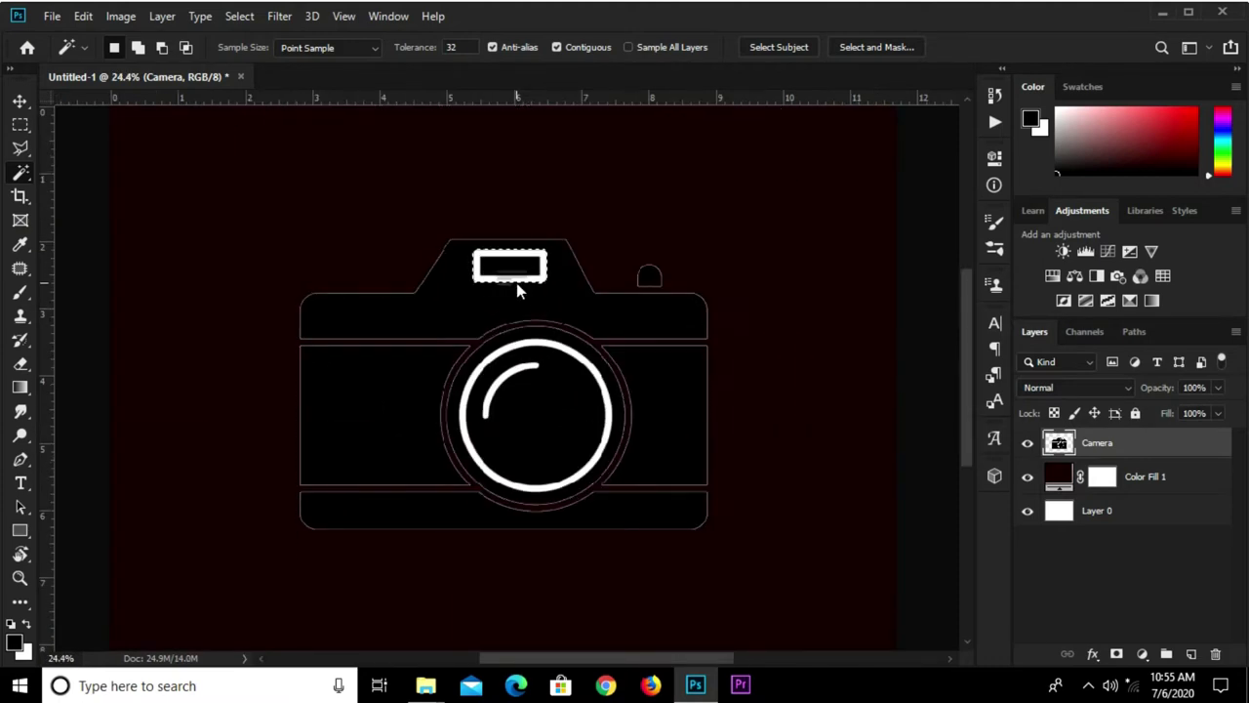
pyautogui.scroll(2, 517, 290)
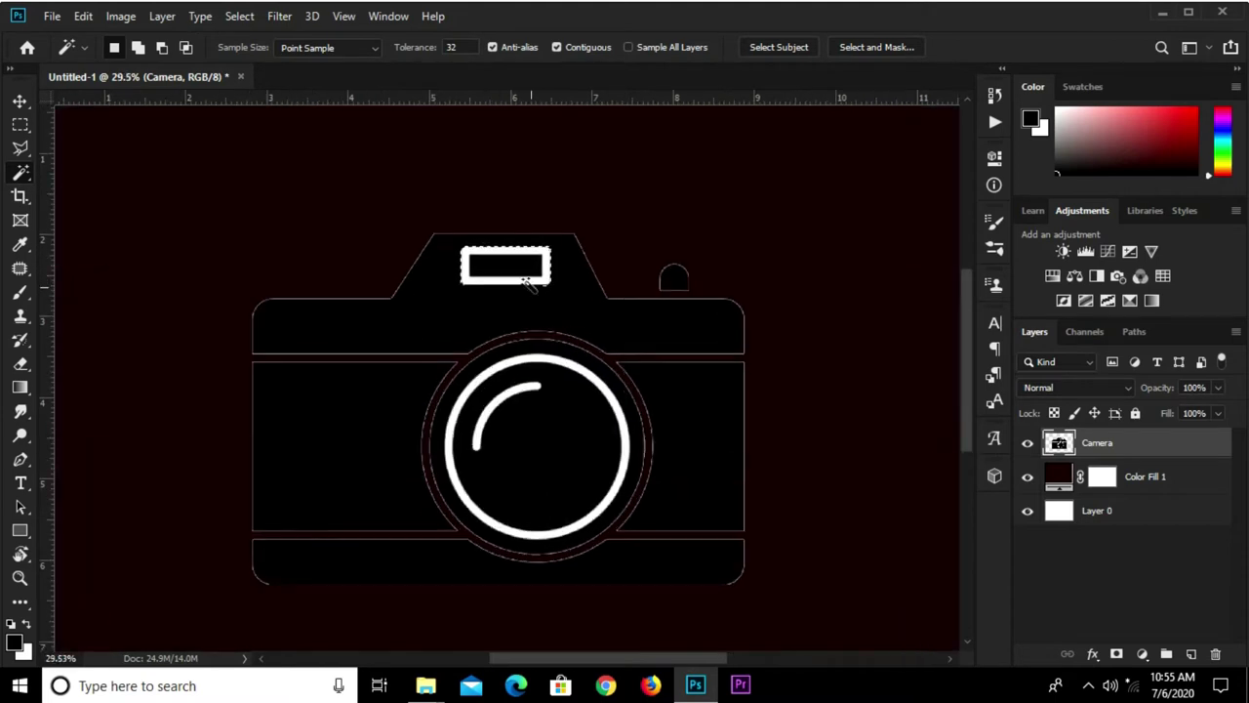
pyautogui.press('Delete')
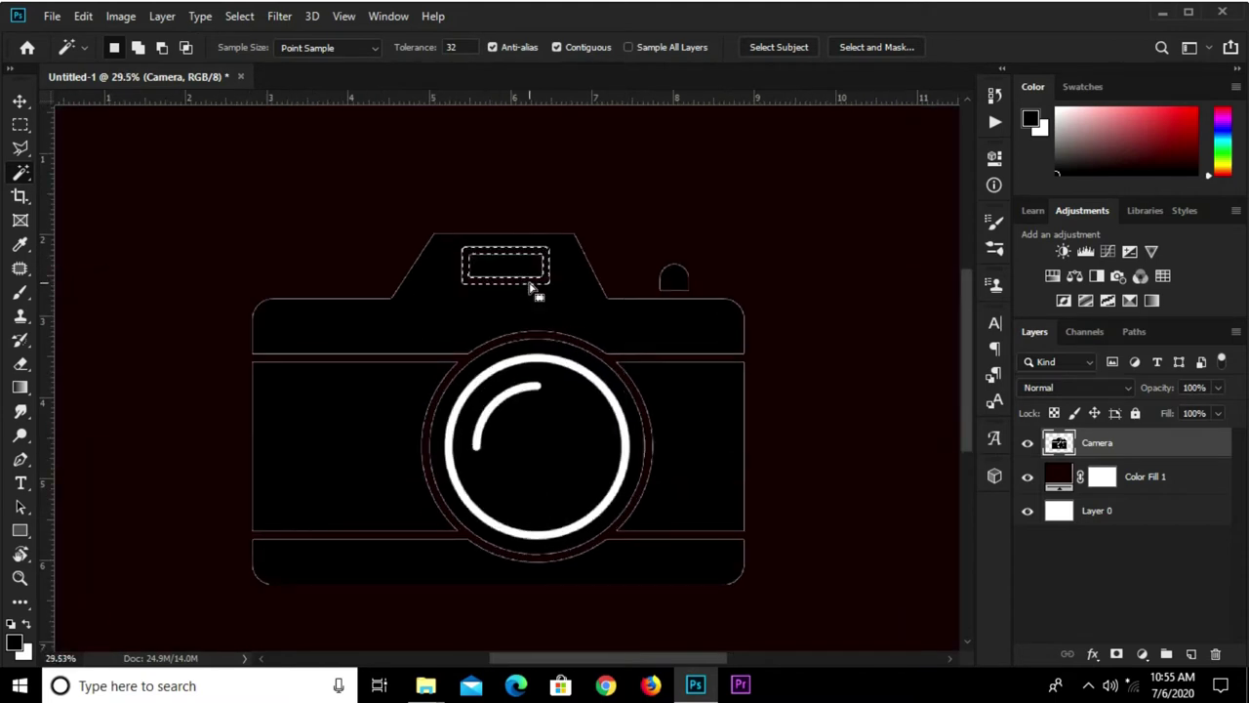
pyautogui.click(539, 363)
pyautogui.press('Delete')
pyautogui.scroll(2, 527, 395)
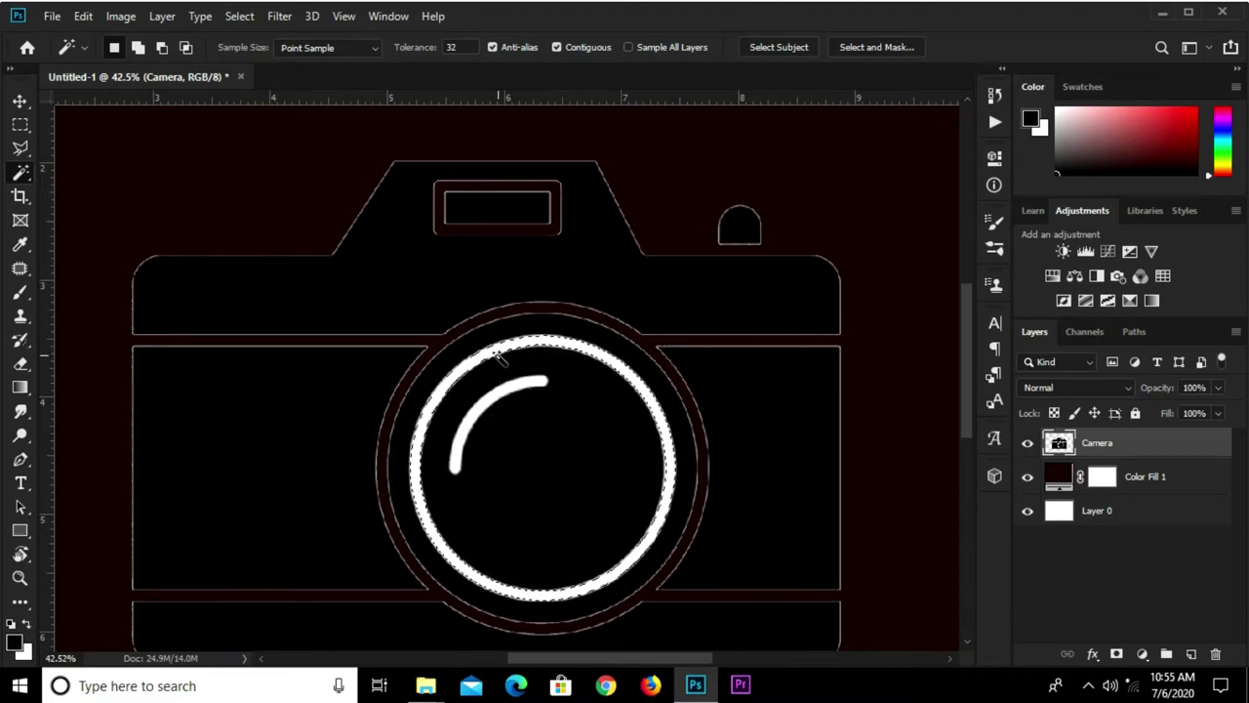
pyautogui.press('Delete')
# - Delete the white highlight arc inside the lens and clear the selection
pyautogui.click(505, 391)
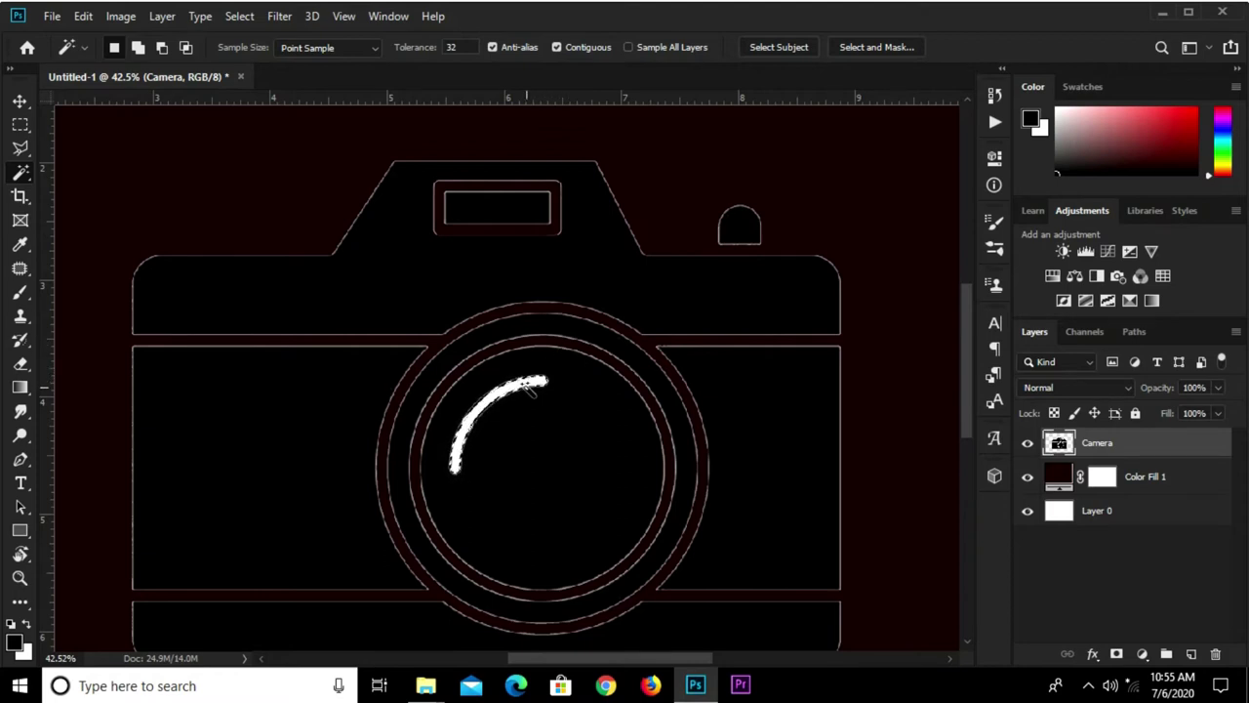
pyautogui.scroll(2, 517, 408)
pyautogui.scroll(1, 507, 395)
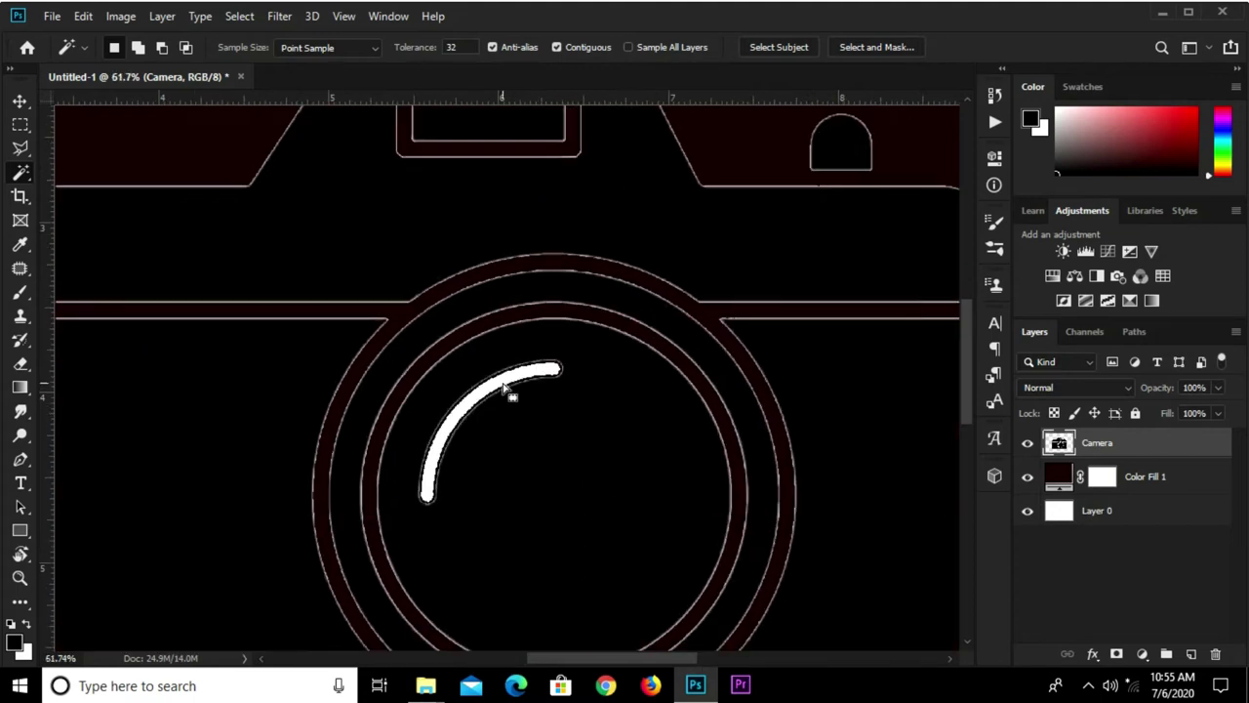
pyautogui.press('Delete')
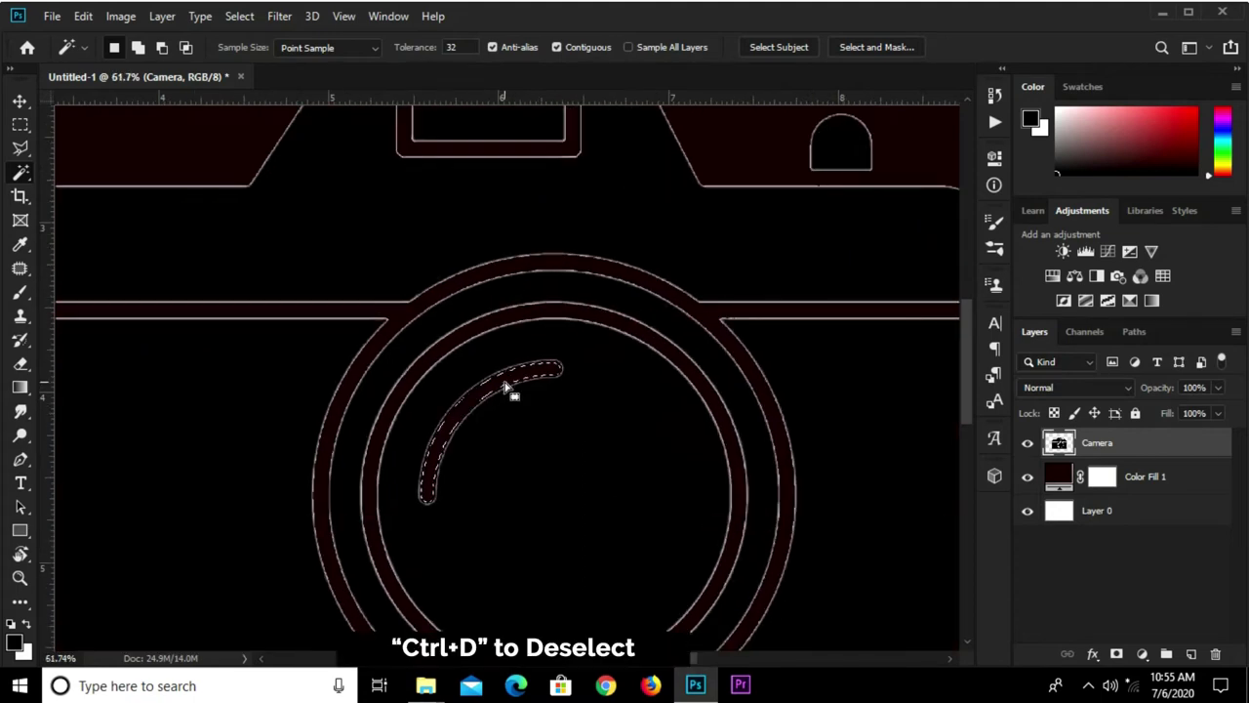
pyautogui.hotkey('ctrl', 'd')
pyautogui.scroll(-5, 551, 356)
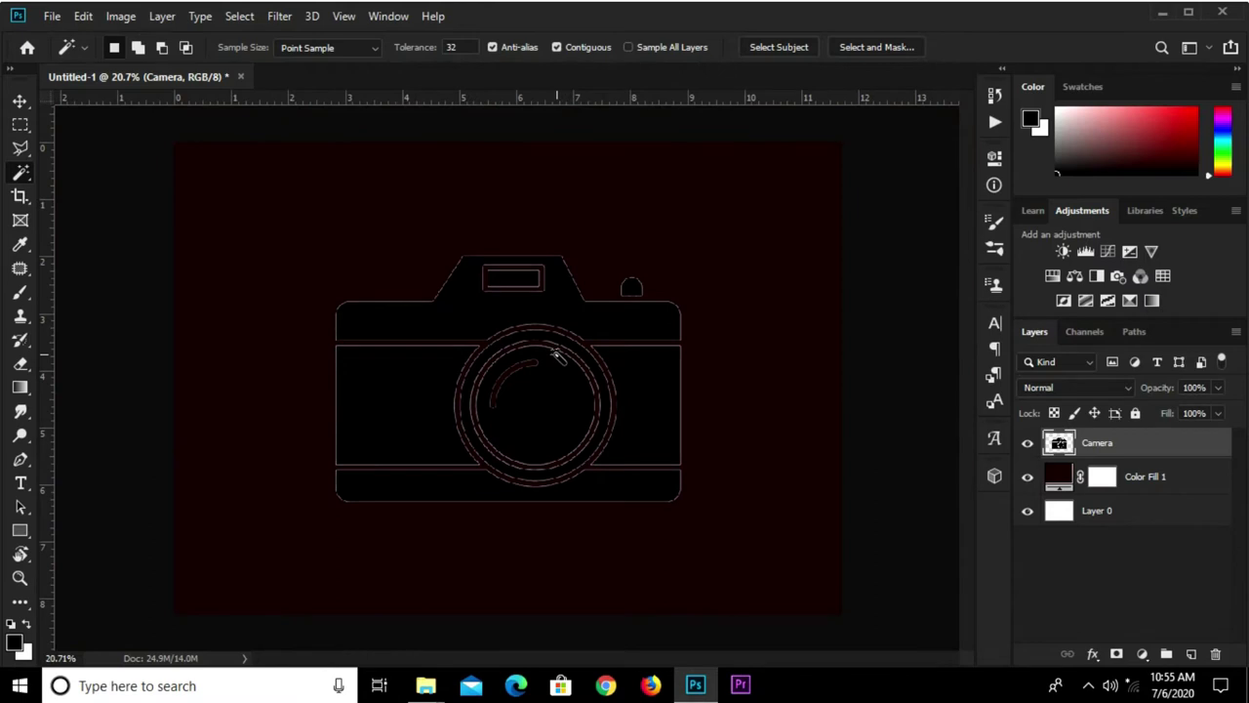
pyautogui.press('v')
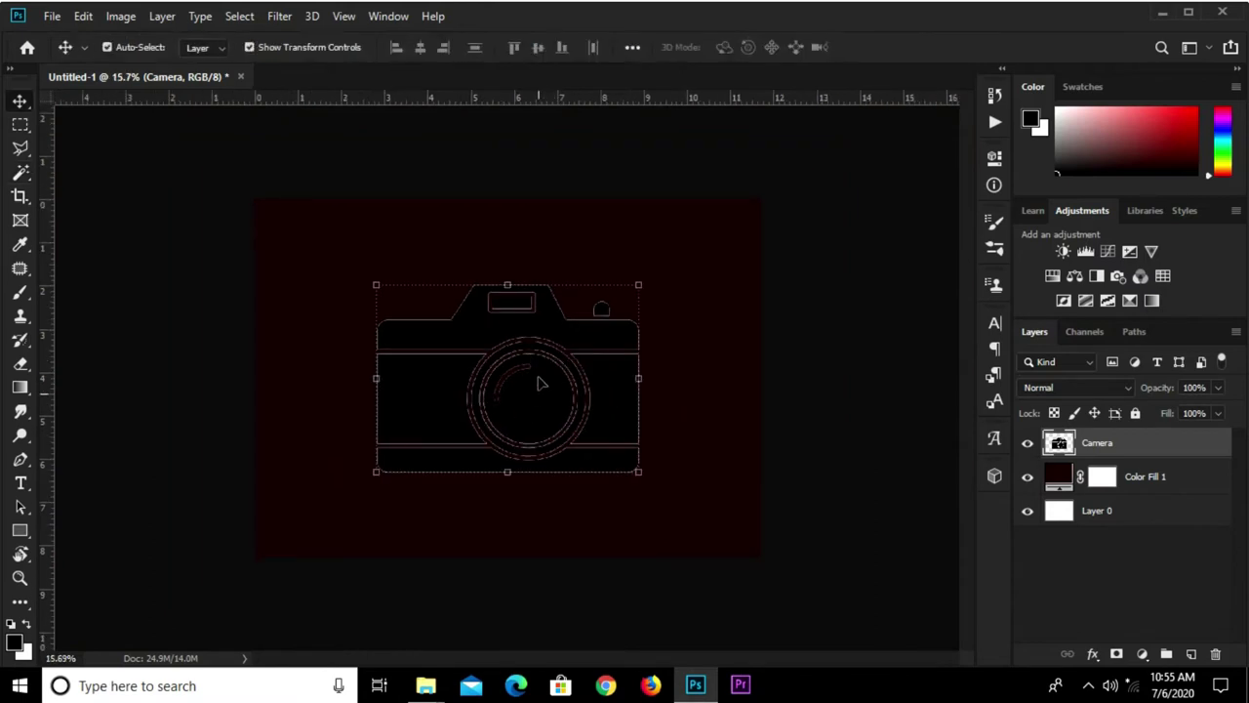
# - Give the Camera layer a white (#ffffff) Color Overlay effect
pyautogui.click(1094, 656)
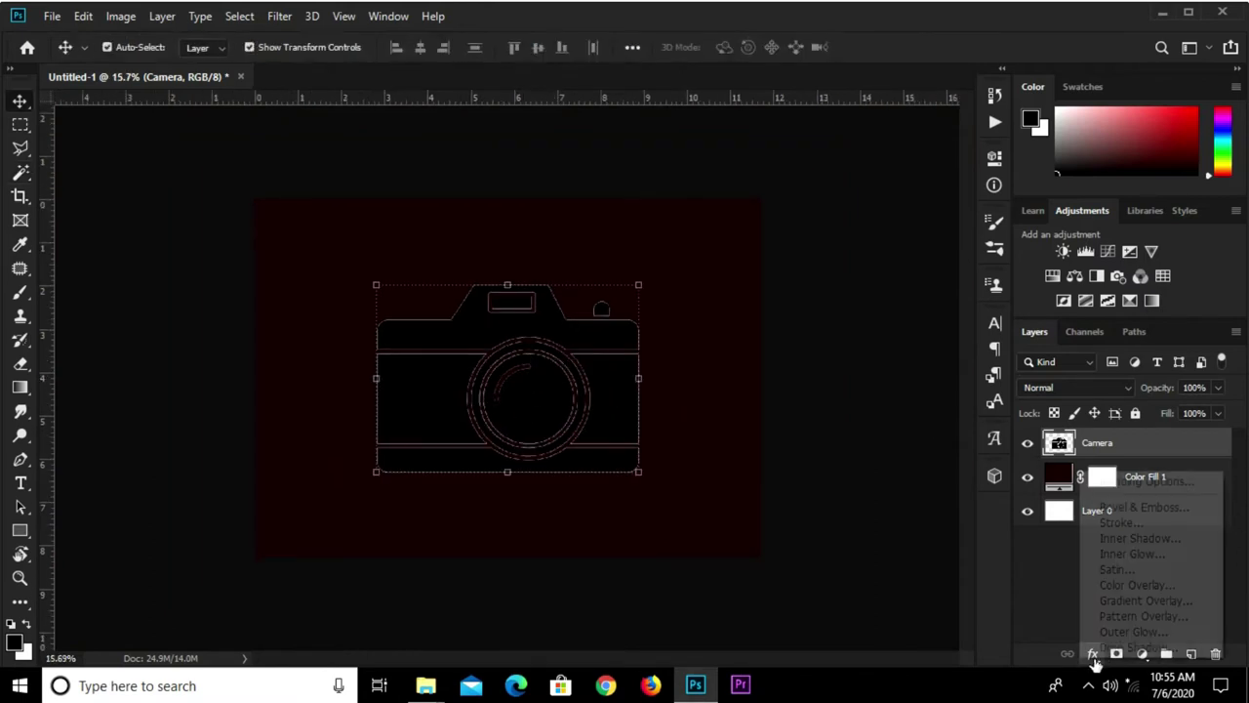
pyautogui.click(1141, 580)
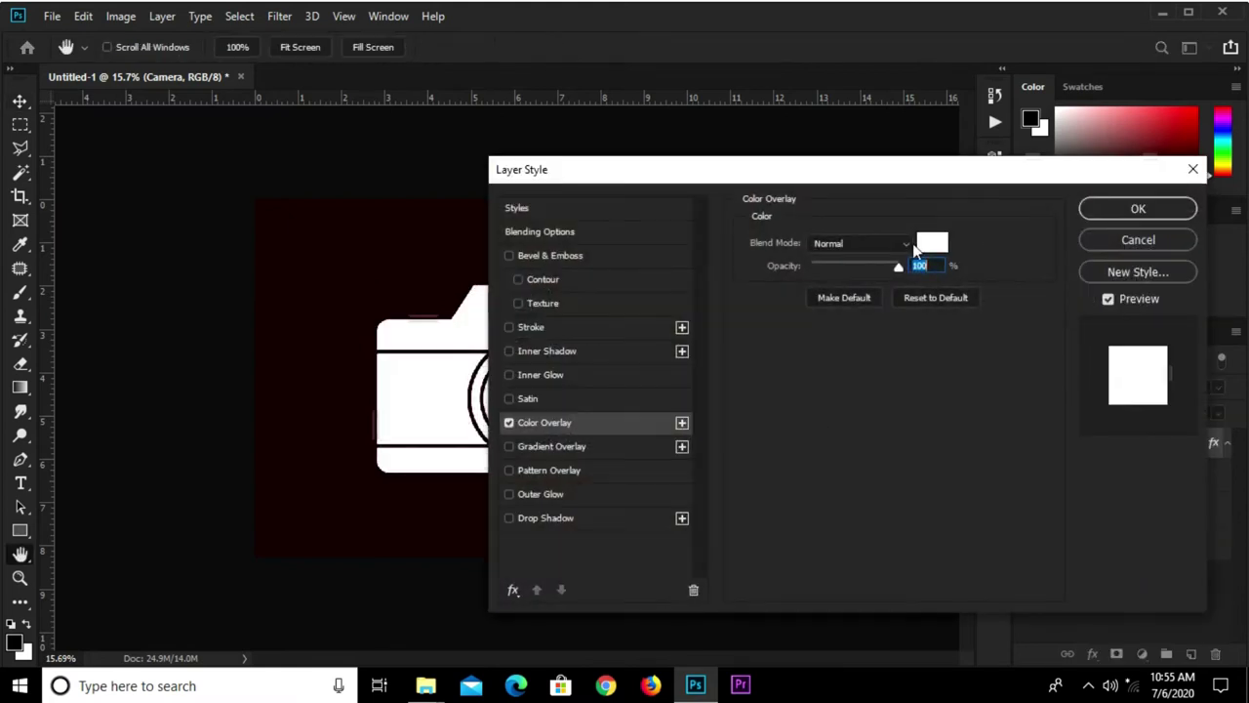
pyautogui.click(929, 242)
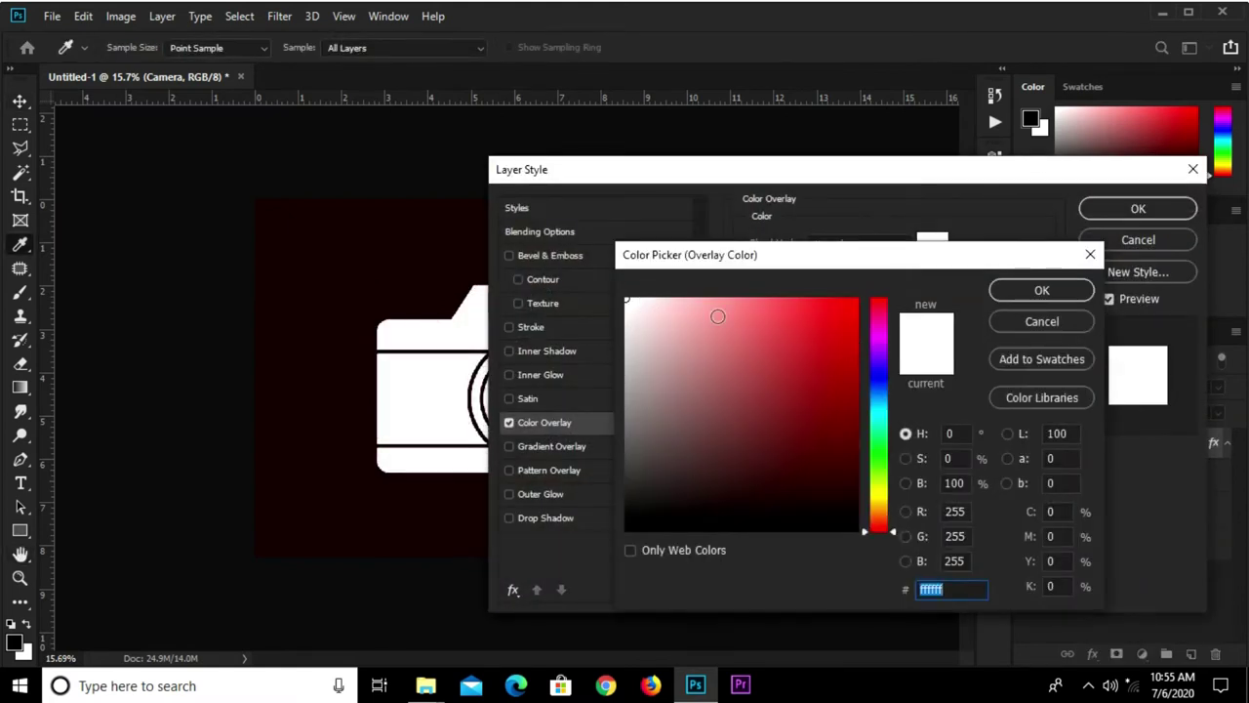
pyautogui.click(1039, 290)
pyautogui.click(1112, 208)
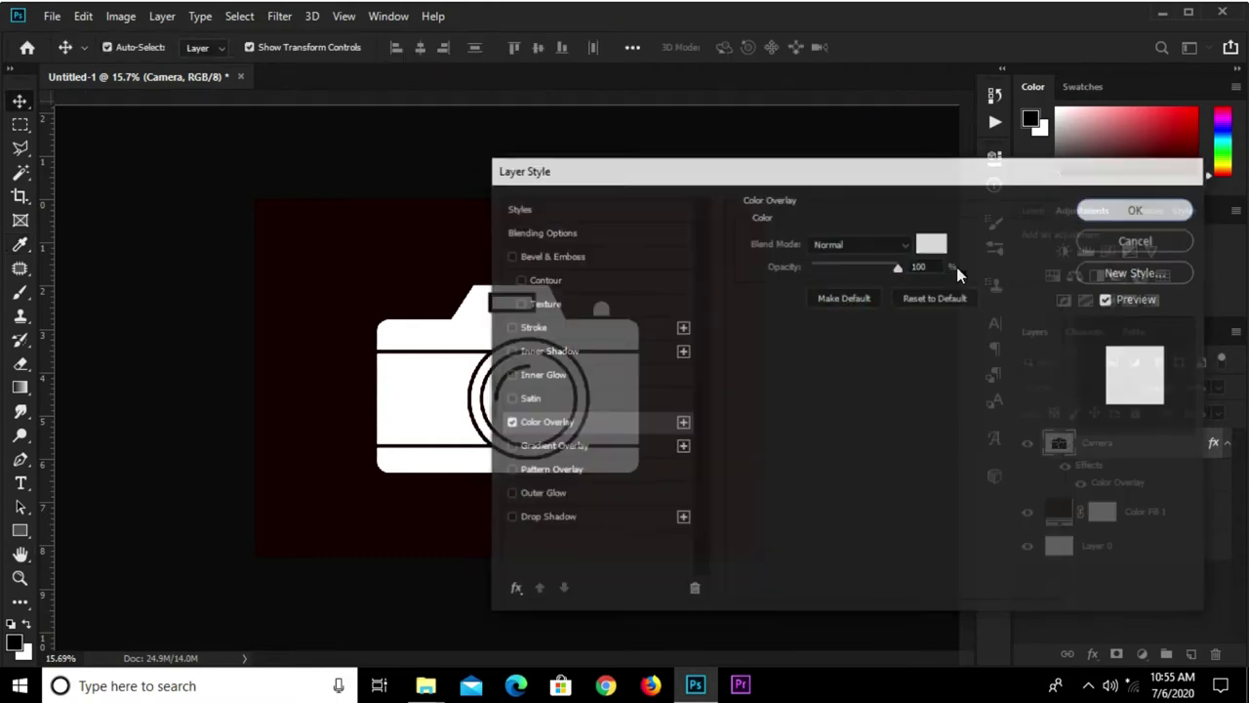
pyautogui.scroll(1, 419, 385)
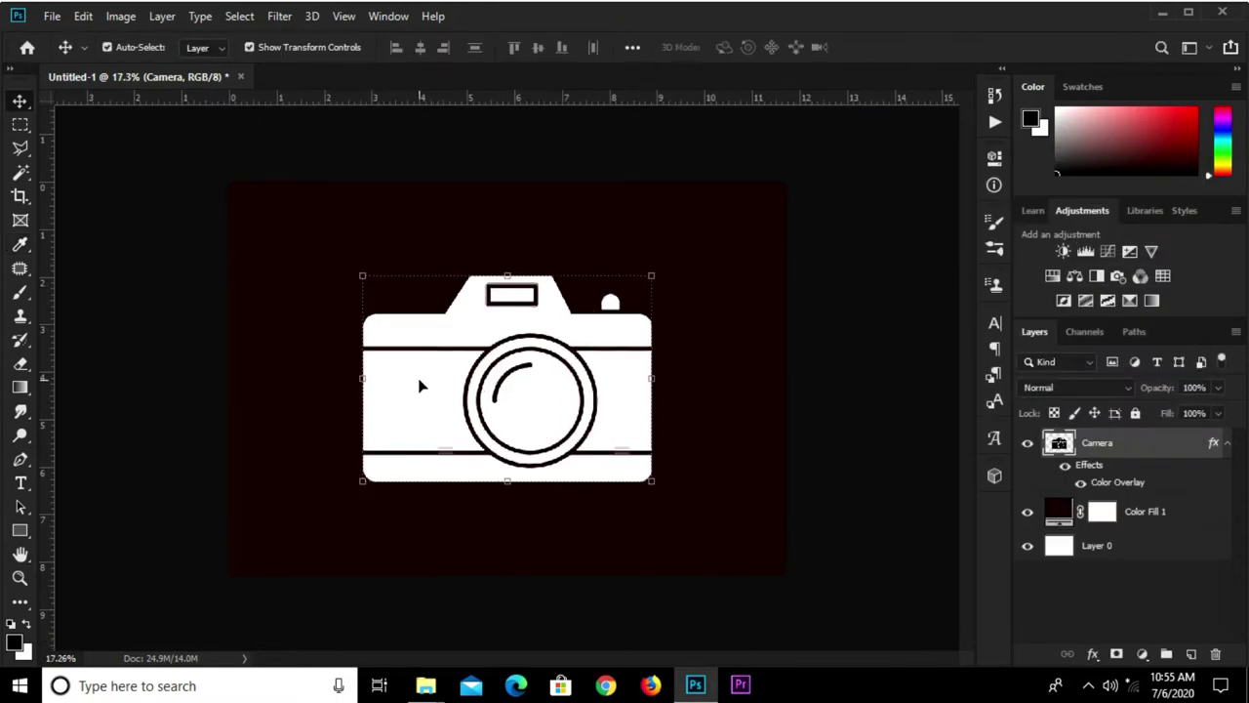
pyautogui.click(868, 334)
pyautogui.rightClick(19, 125)
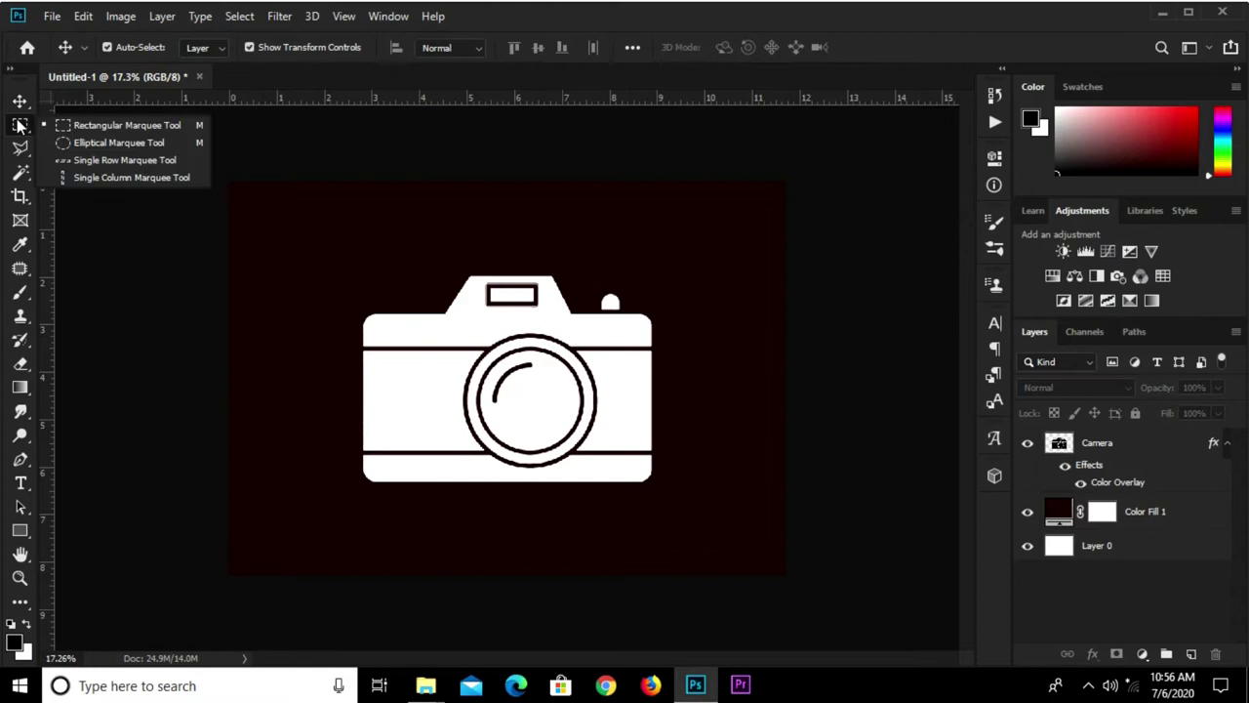
# - Delete a wide rectangular band of camera pixels across the body's middle
pyautogui.click(75, 126)
pyautogui.scroll(1, 431, 403)
pyautogui.scroll(1, 431, 403)
pyautogui.scroll(1, 431, 403)
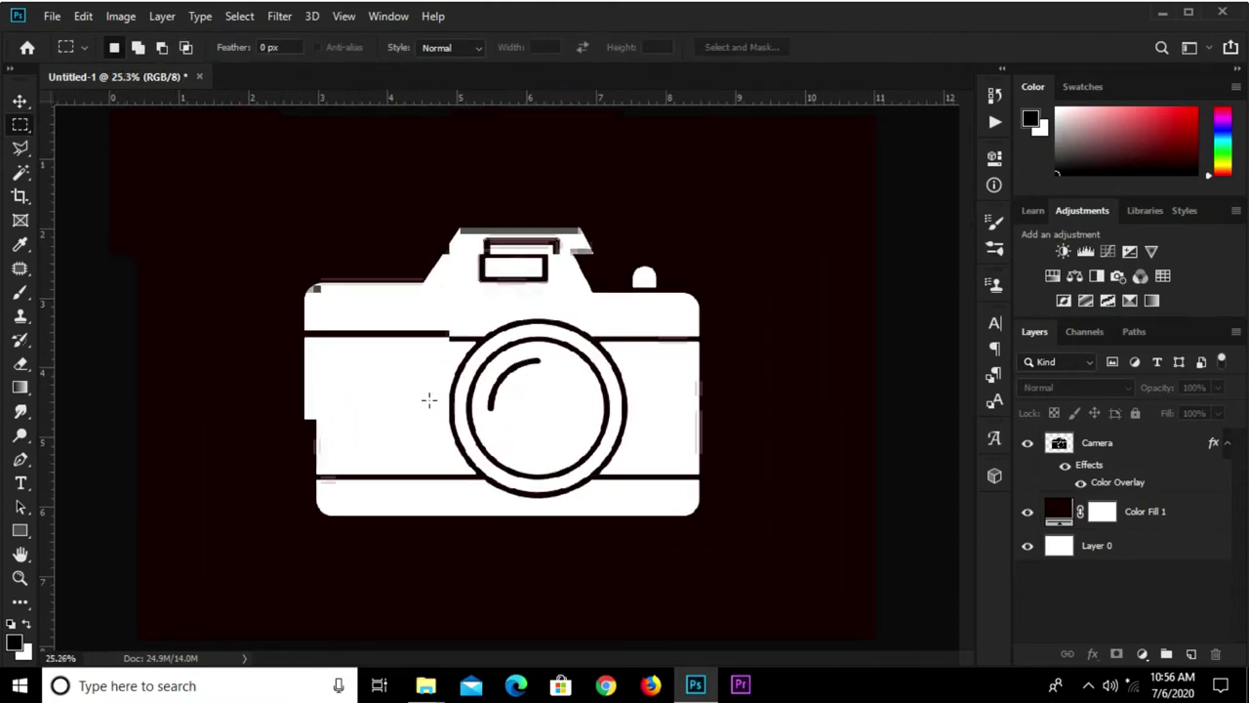
pyautogui.moveTo(279, 327); pyautogui.dragTo(287, 343)
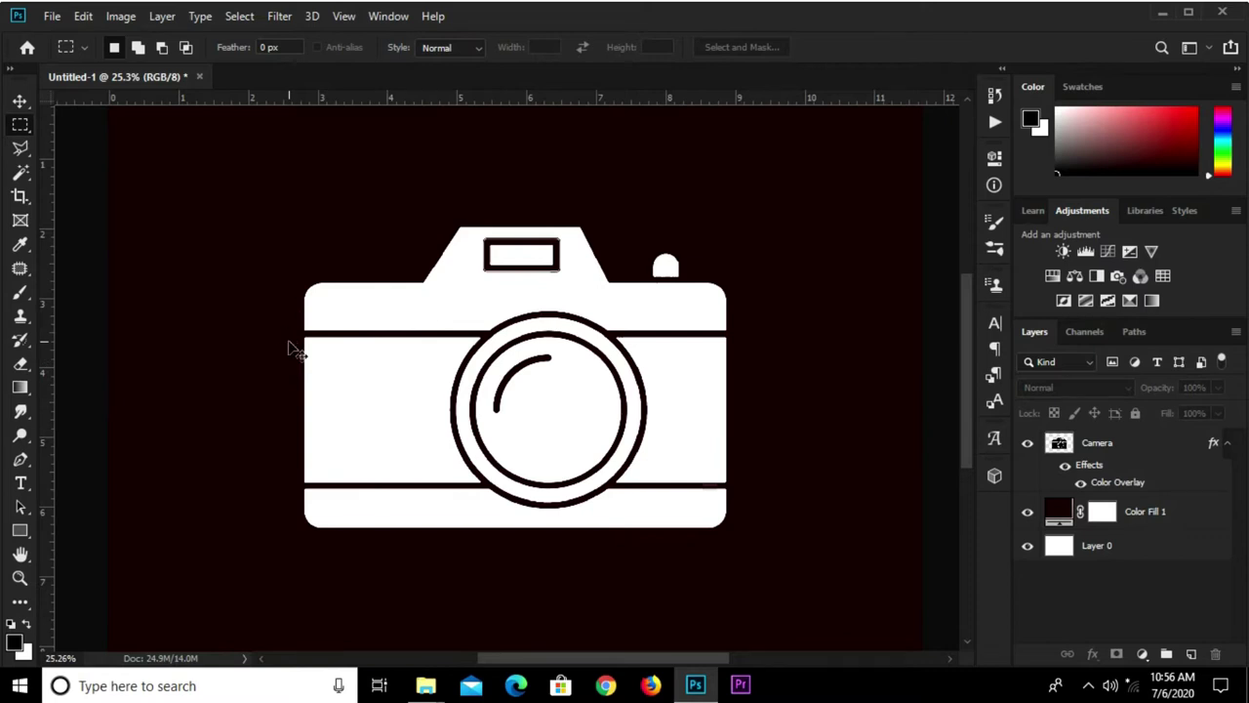
pyautogui.moveTo(284, 333); pyautogui.dragTo(752, 489)
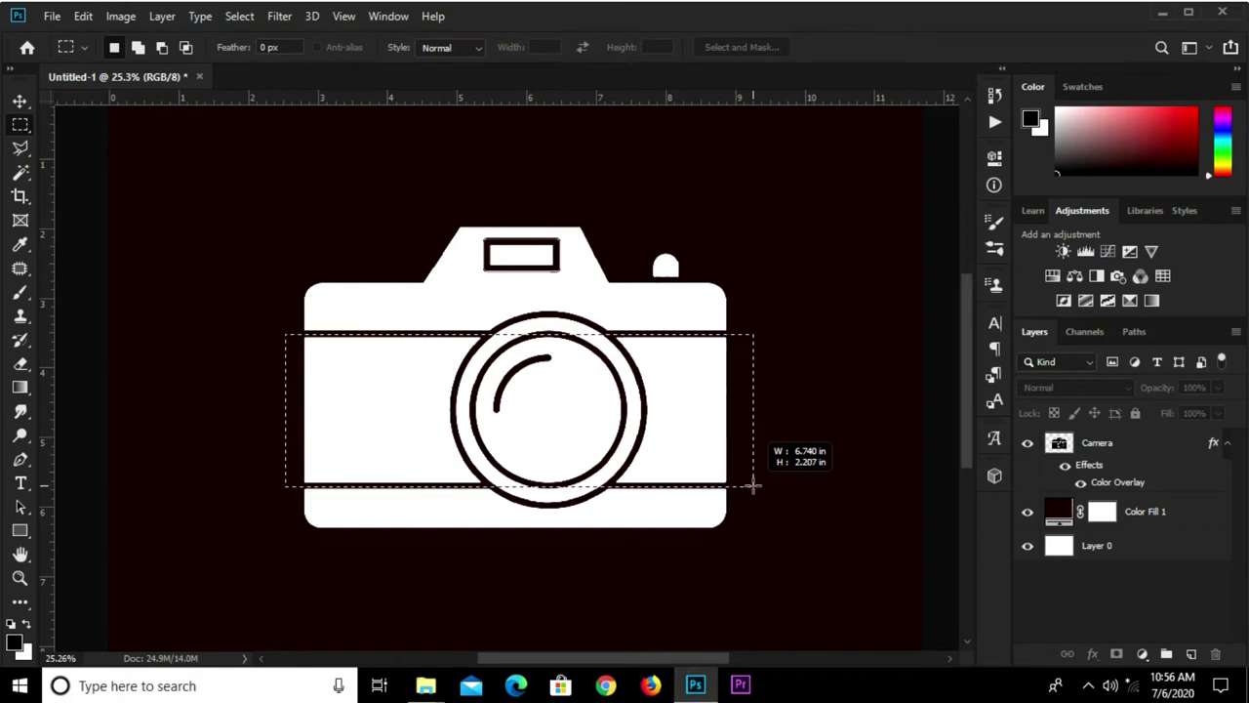
pyautogui.moveTo(752, 490); pyautogui.dragTo(745, 484)
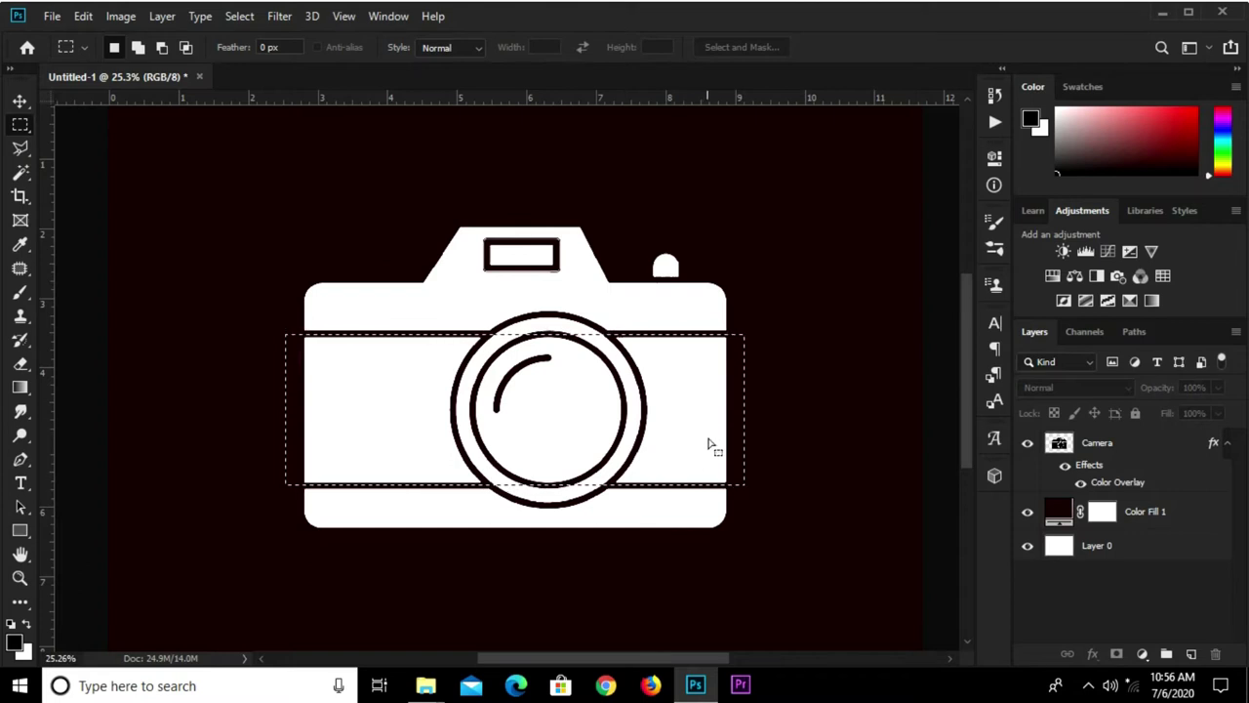
pyautogui.click(1091, 442)
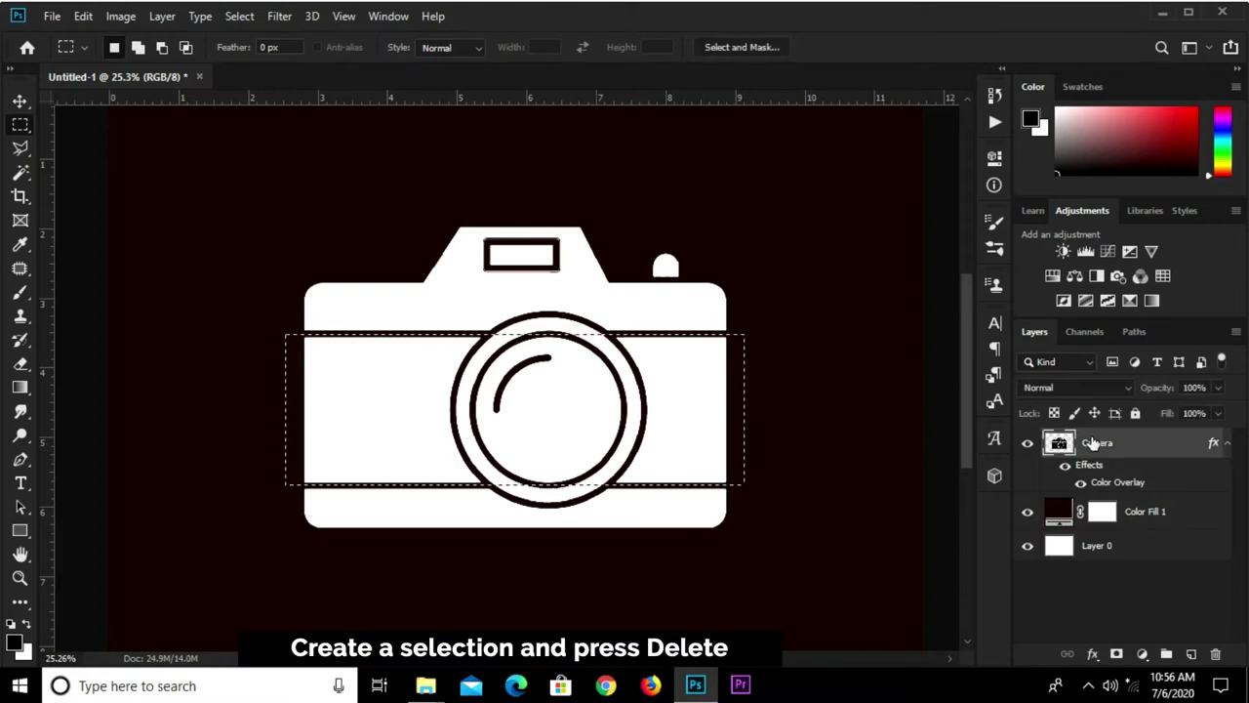
pyautogui.press('Delete')
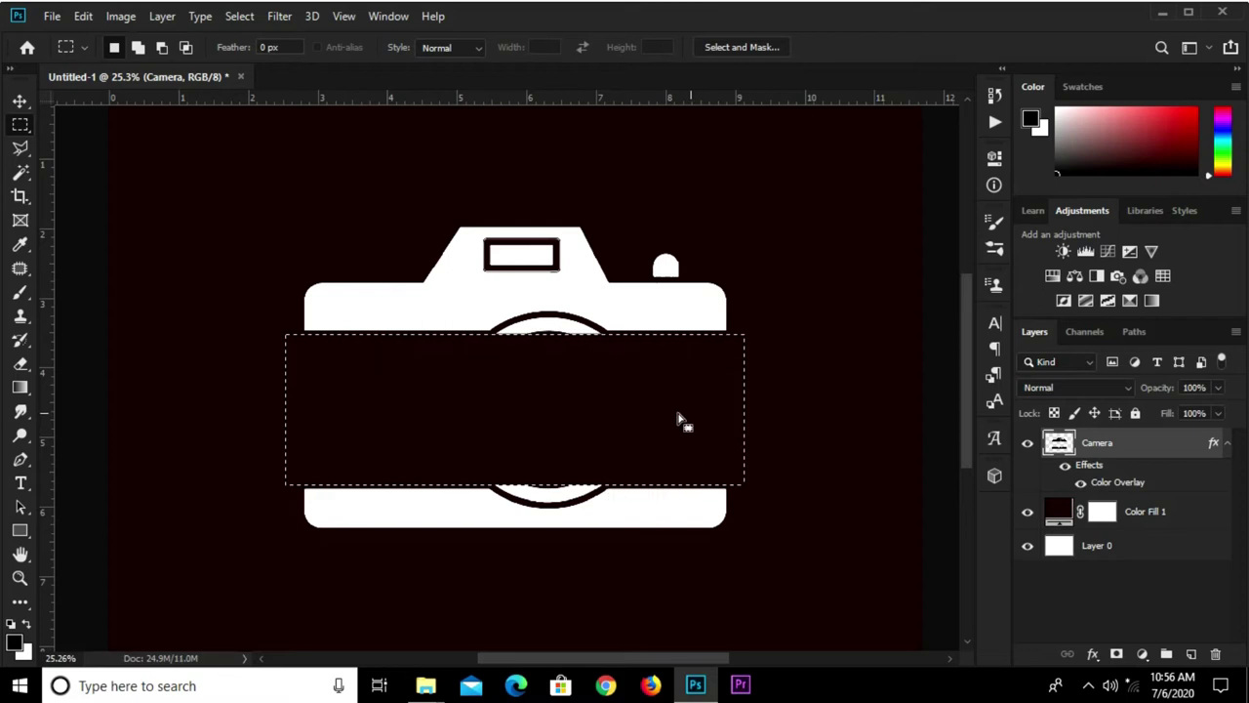
# - Centre the cut camera horizontally on the canvas
pyautogui.scroll(-3, 585, 390)
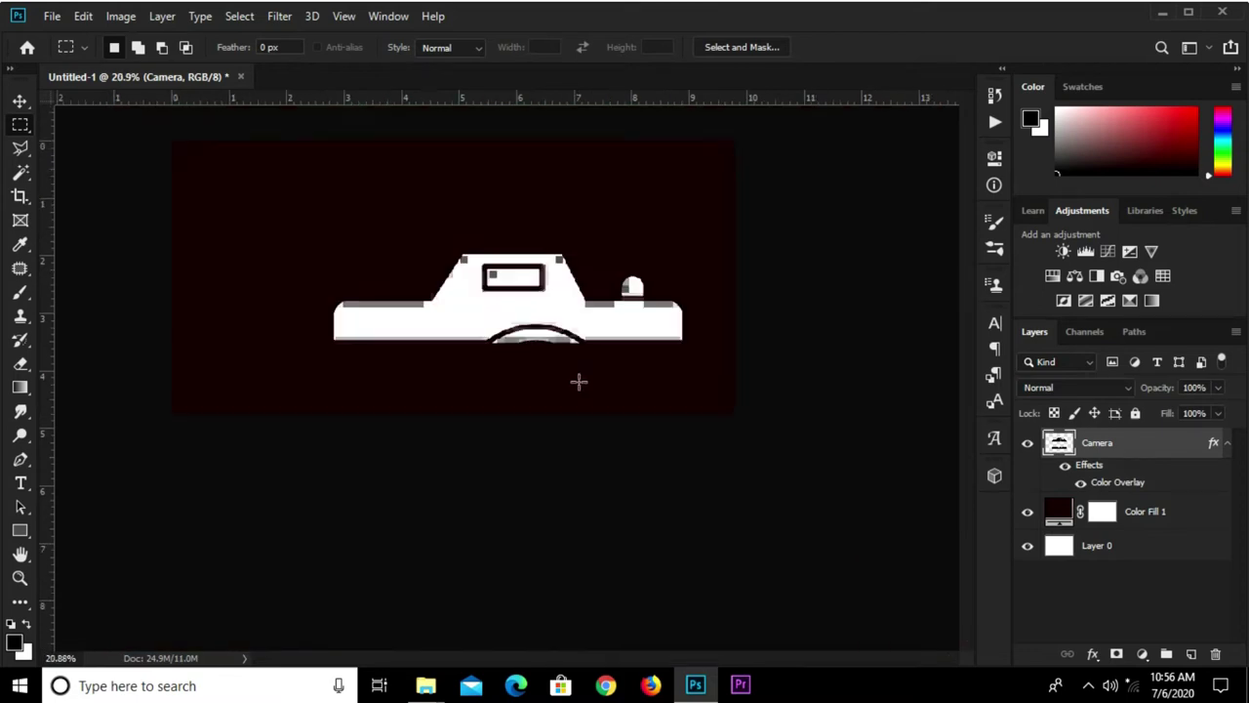
pyautogui.scroll(1, 547, 398)
pyautogui.press('v')
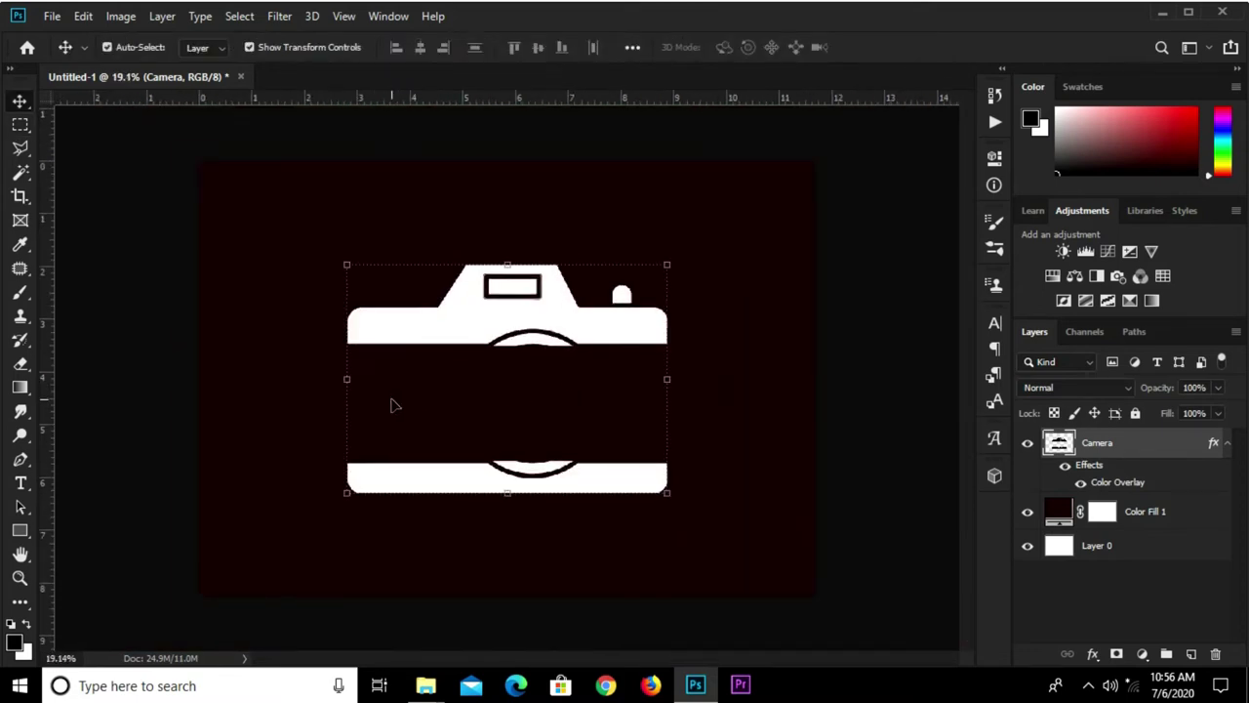
pyautogui.click(180, 342)
pyautogui.click(475, 335)
pyautogui.hotkey('ctrl', 'a')
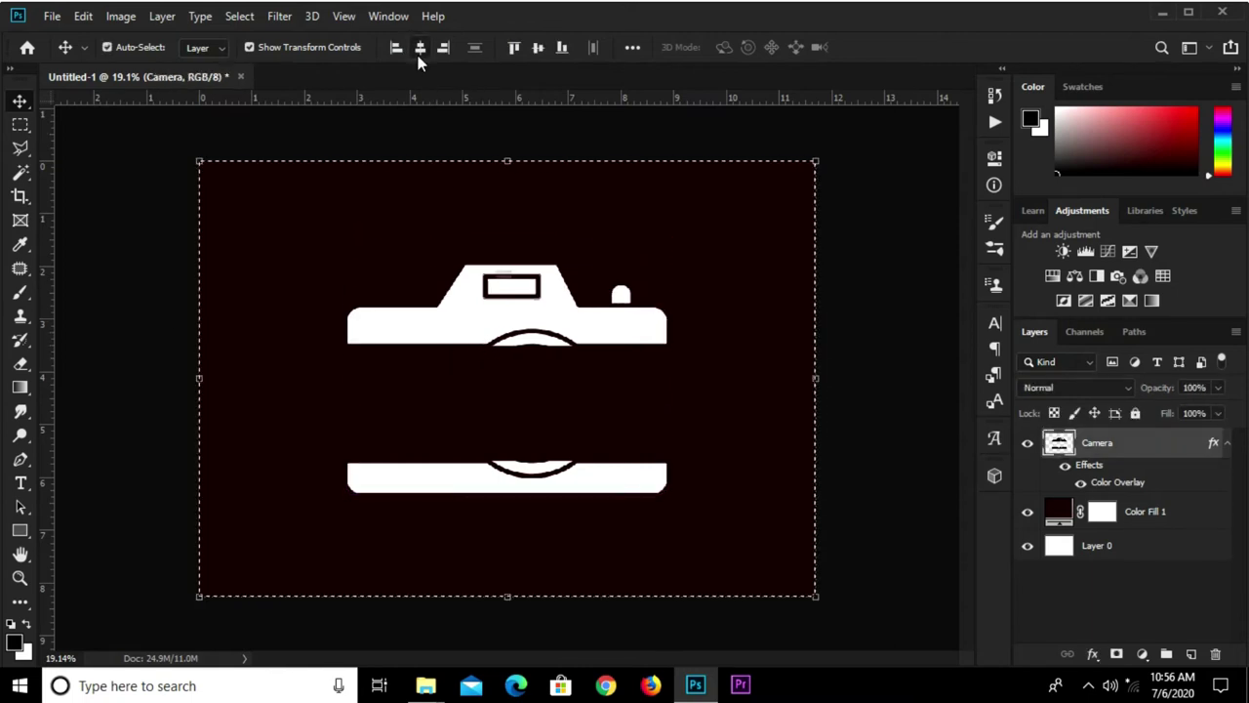
pyautogui.hotkey('ctrl', 'd')
pyautogui.click(108, 46)
pyautogui.click(117, 293)
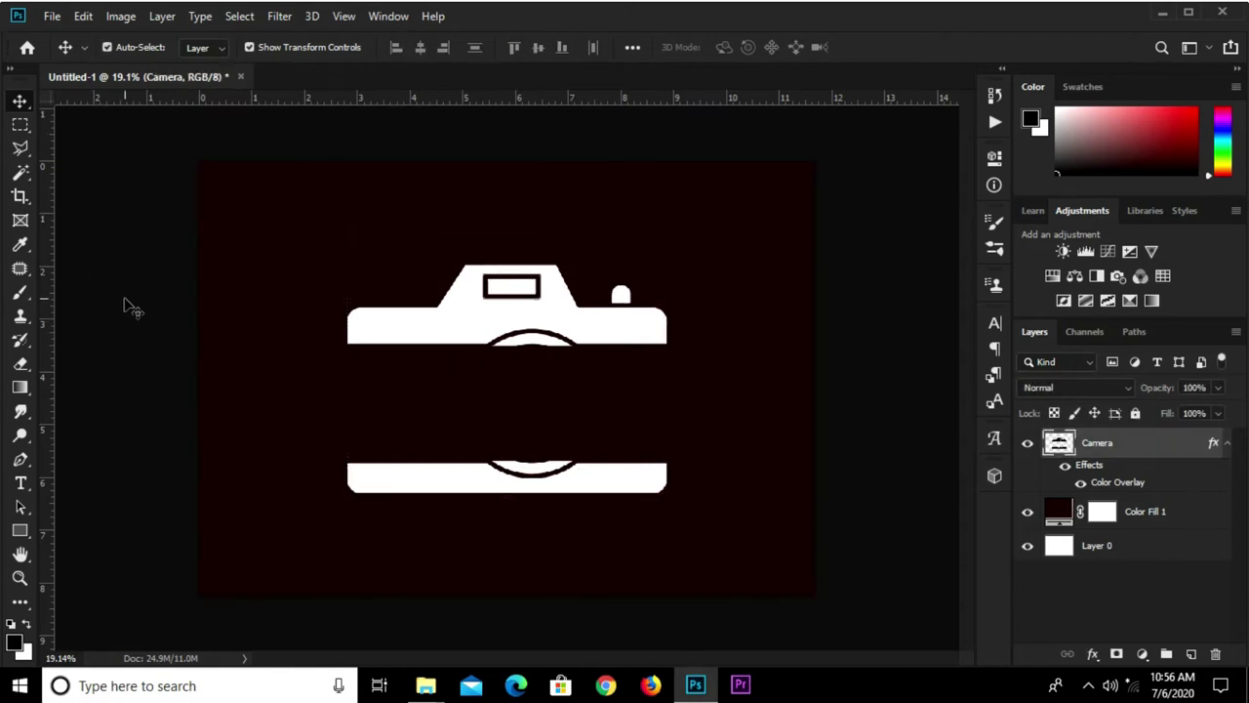
pyautogui.click(20, 483)
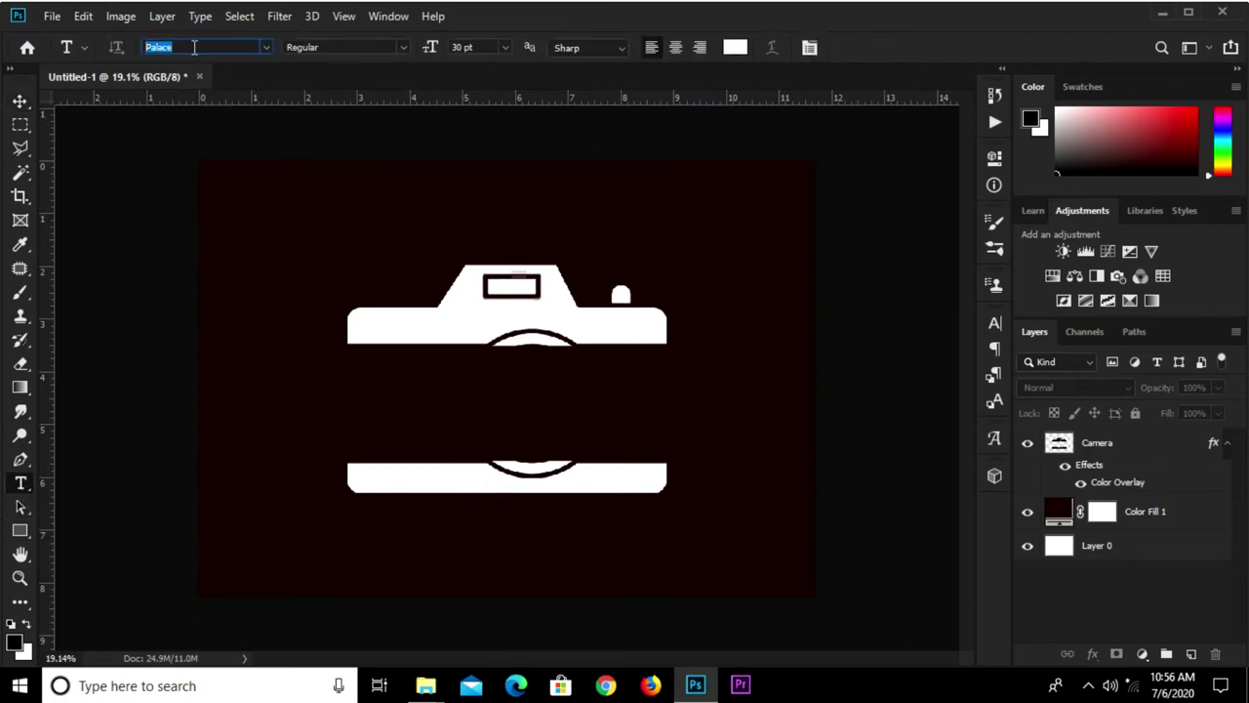
# - Type 'Ronky' in Palace script across the camera's gap at 190 pt
pyautogui.click(385, 401)
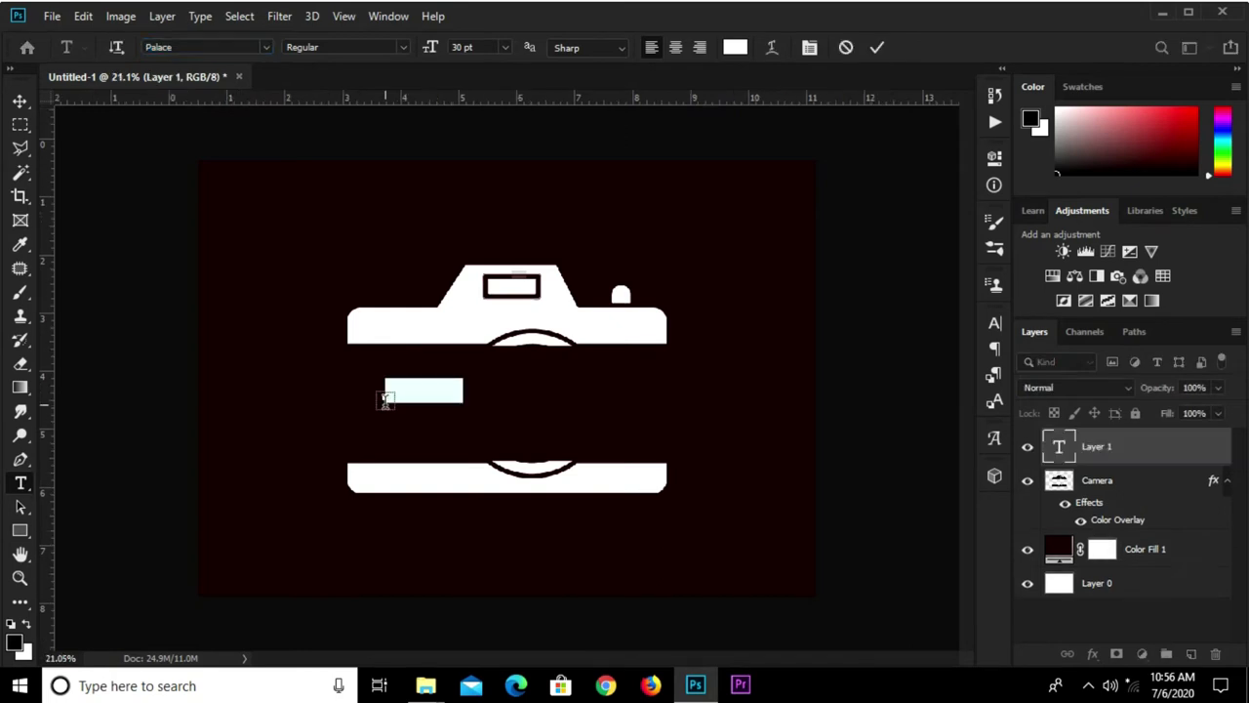
pyautogui.write('Ronky')
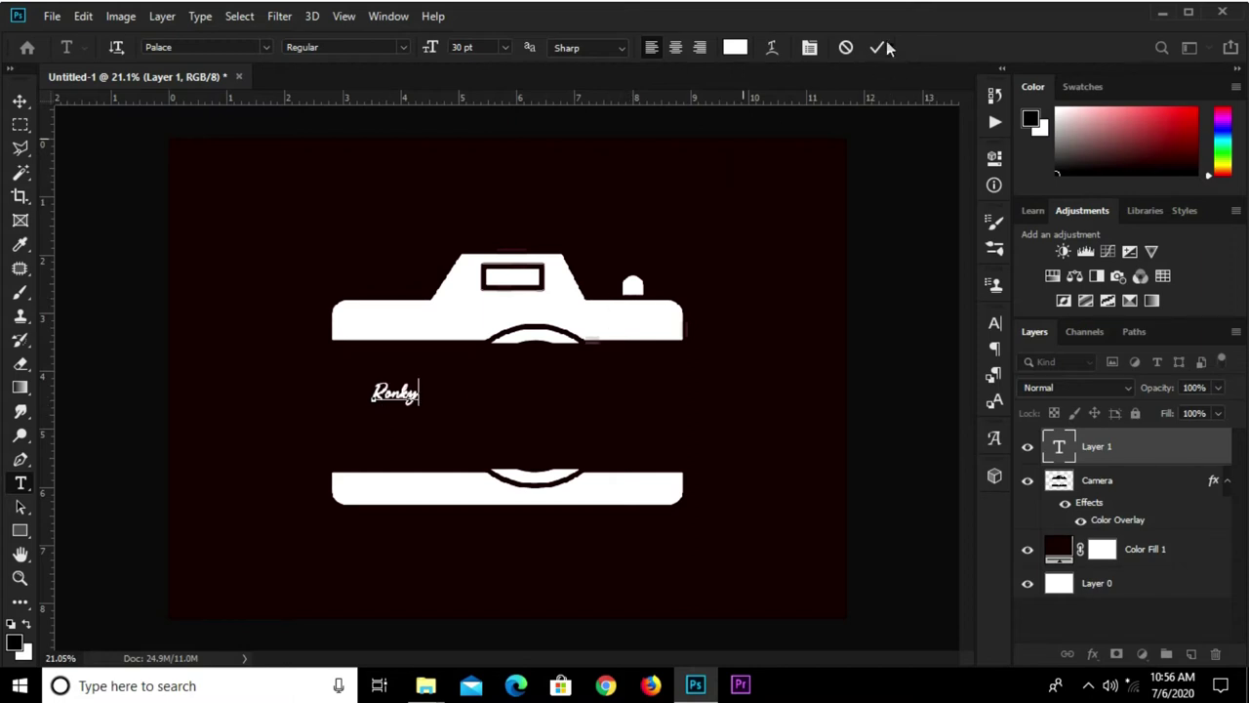
pyautogui.click(876, 47)
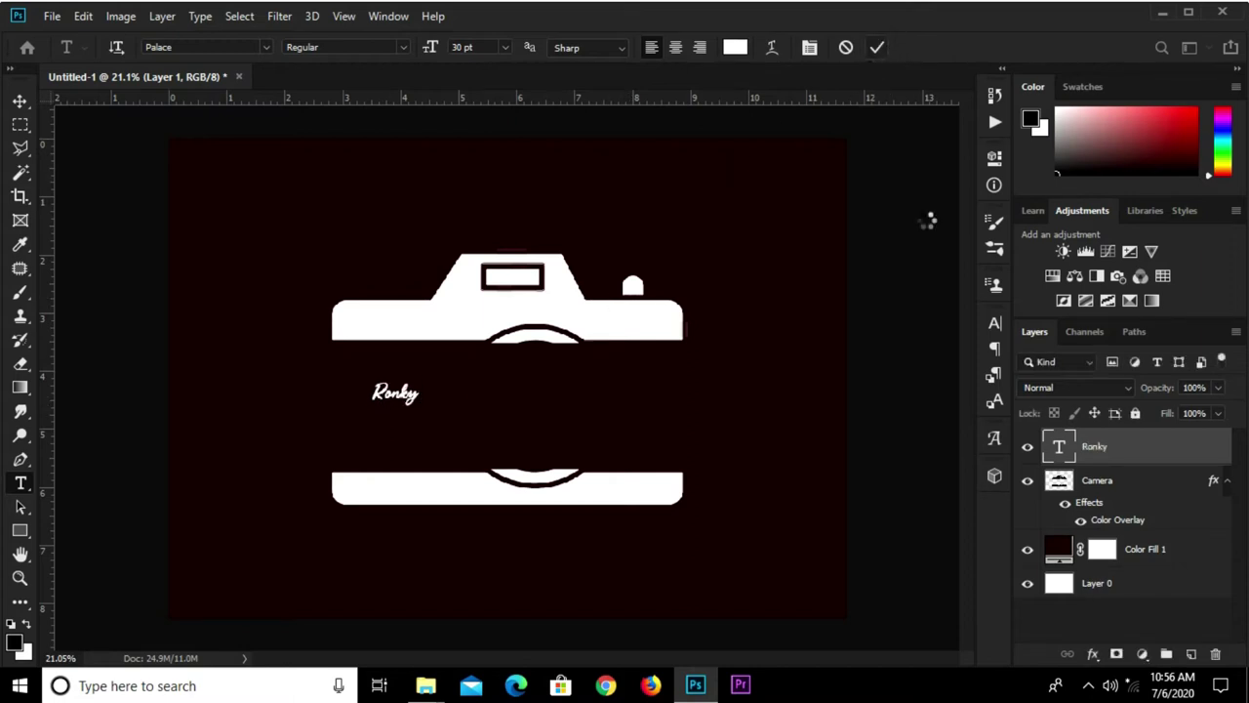
pyautogui.click(994, 323)
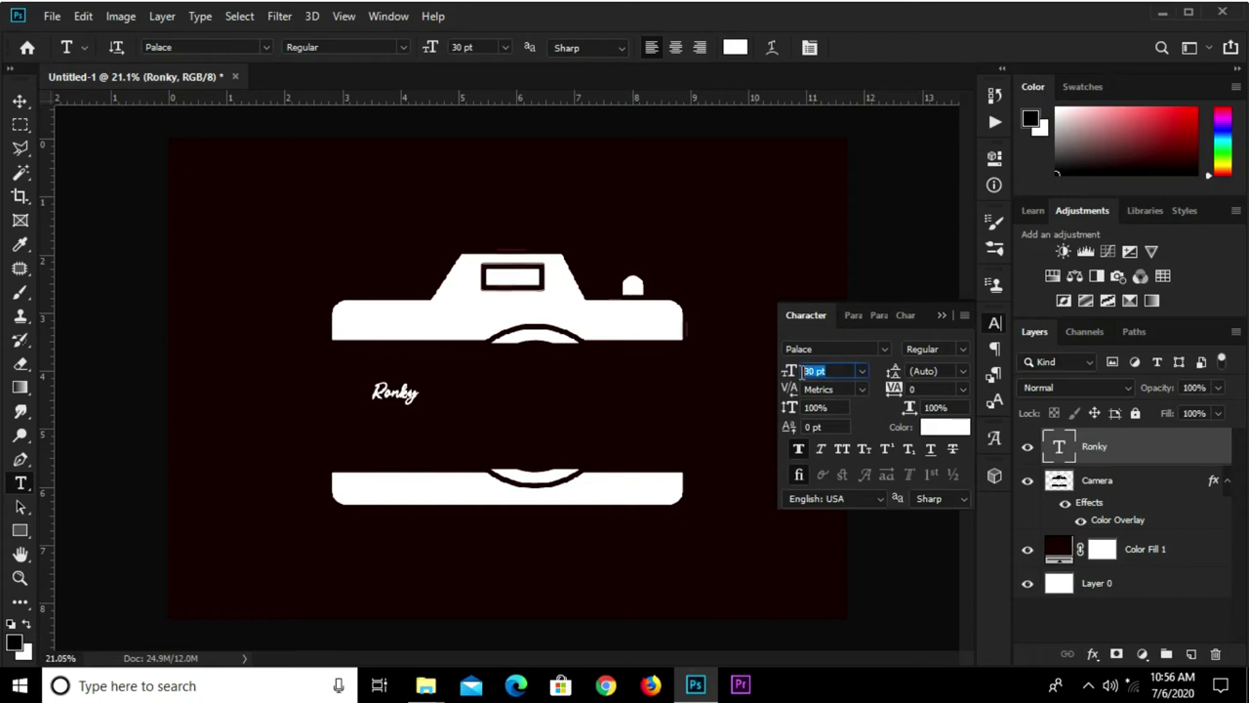
pyautogui.write('190')
pyautogui.press('Return')
pyautogui.click(941, 318)
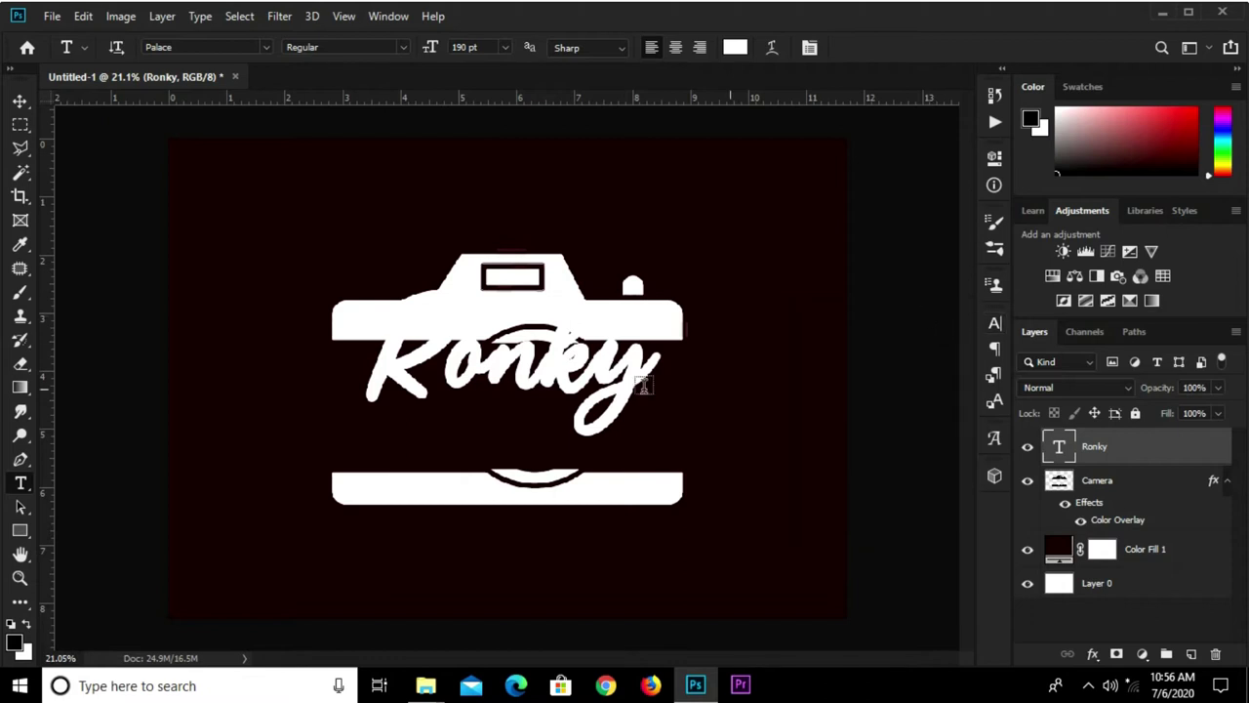
# - Move Ronky down into the gap, enlarge it slightly and centre it horizontally
pyautogui.press('v')
pyautogui.moveTo(508, 361); pyautogui.dragTo(506, 417)
pyautogui.scroll(1, 500, 441)
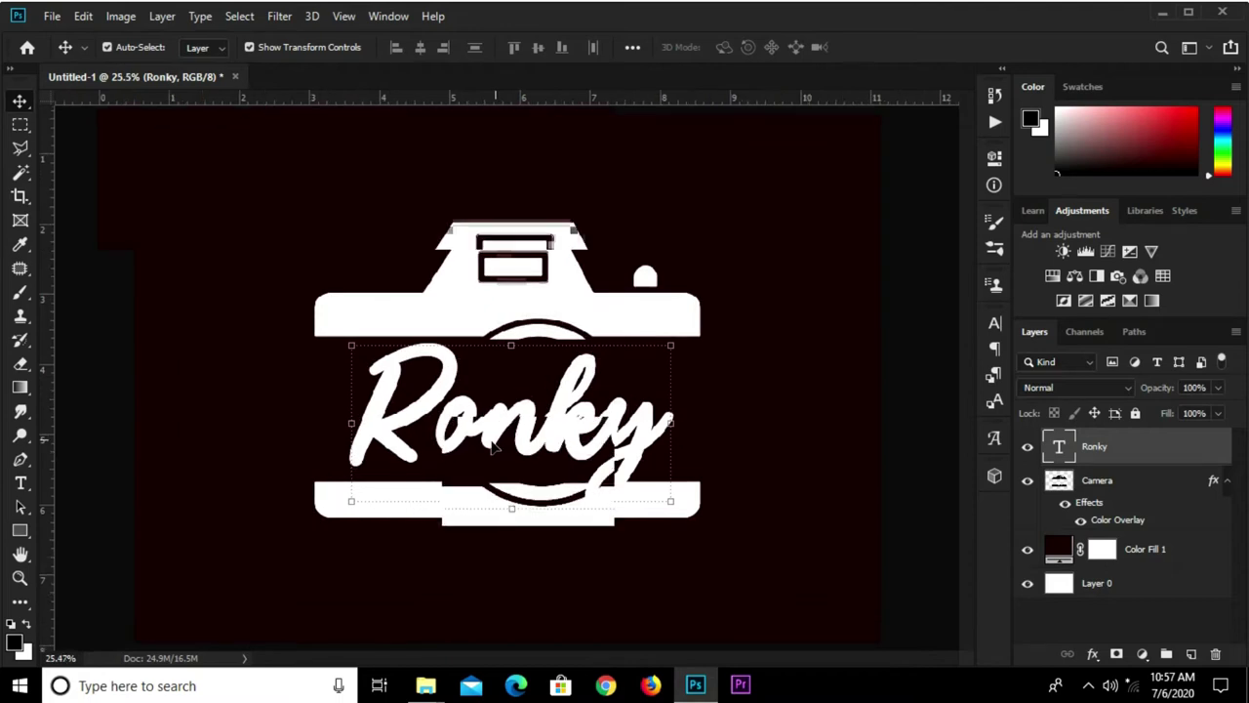
pyautogui.hotkey('ctrl', 't')
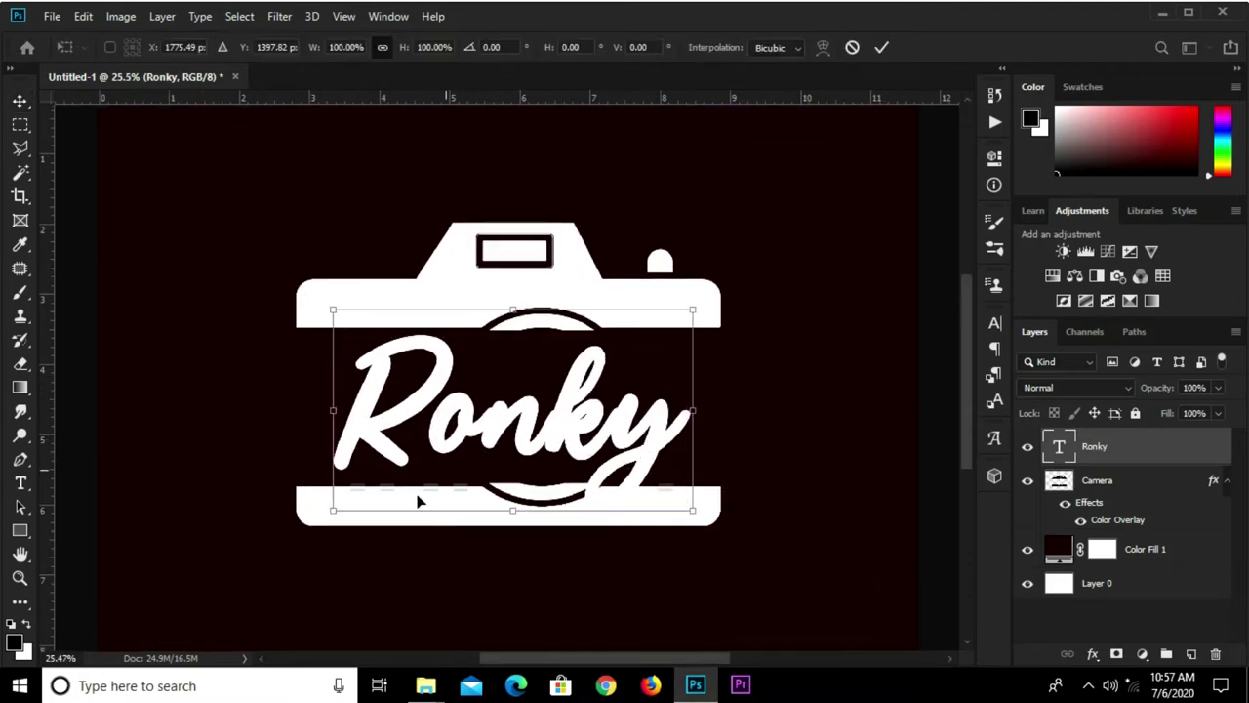
pyautogui.moveTo(328, 520); pyautogui.dragTo(314, 537)
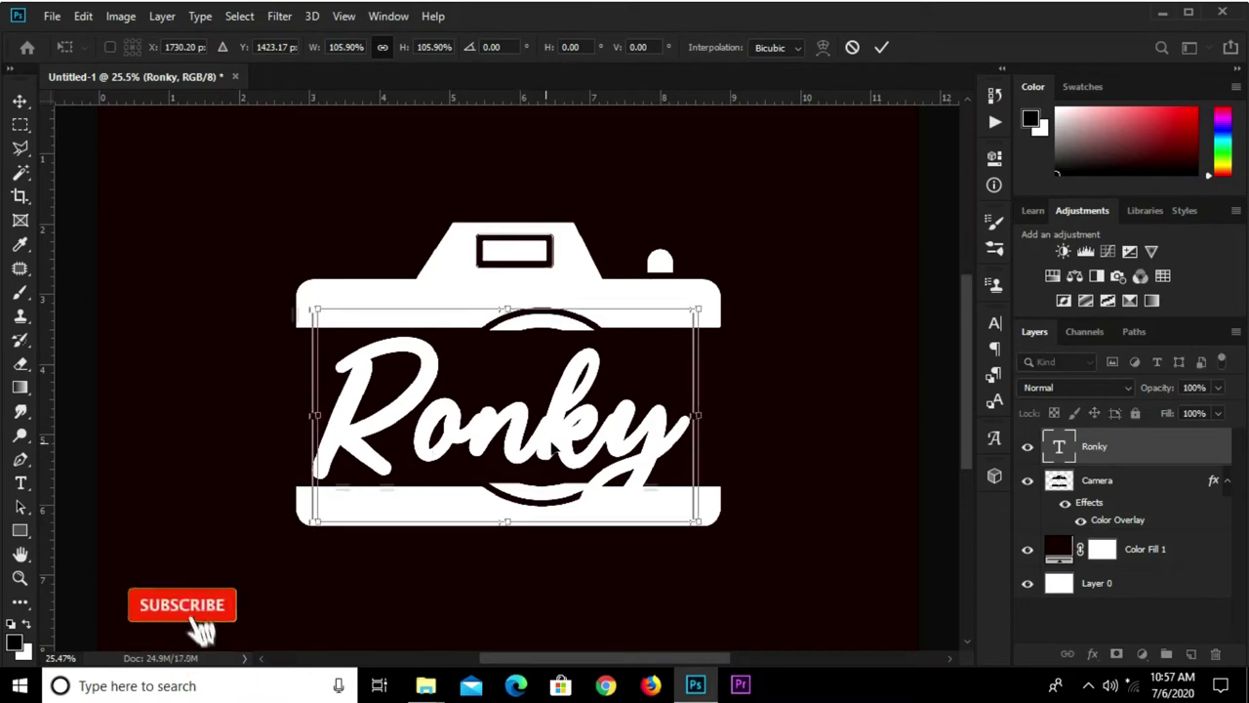
pyautogui.moveTo(550, 444); pyautogui.dragTo(576, 444)
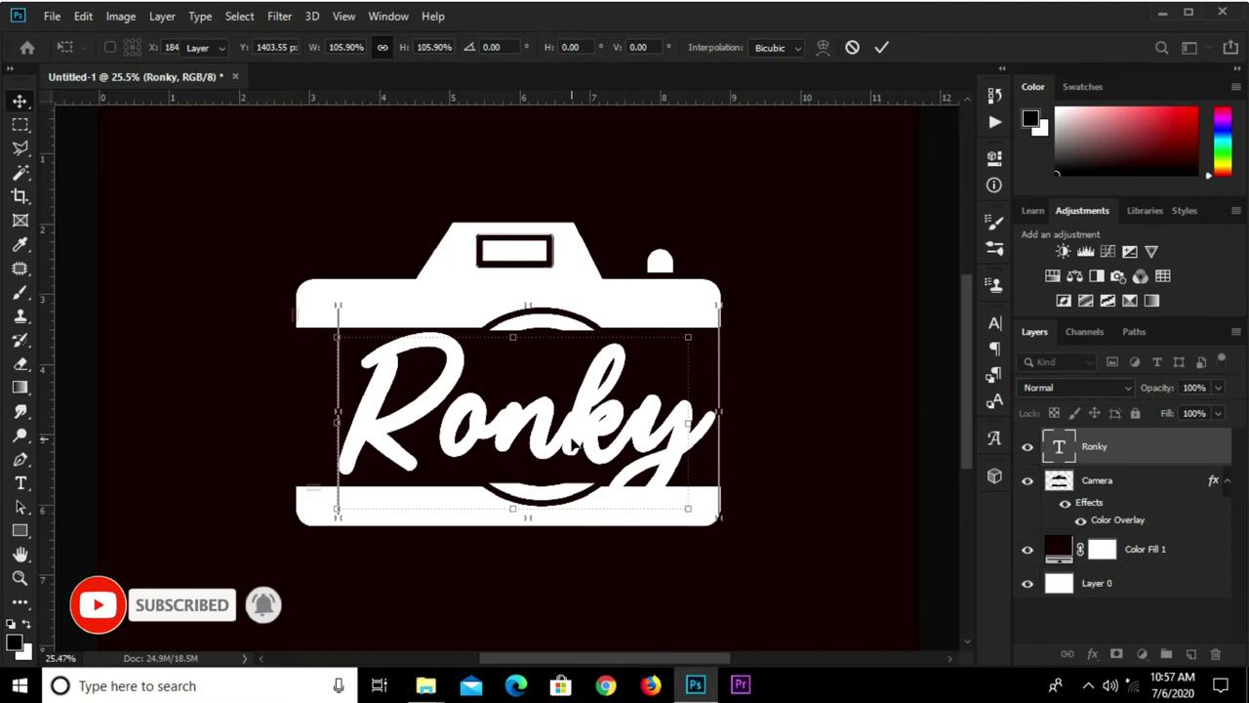
pyautogui.press('Return')
pyautogui.hotkey('ctrl', 'a')
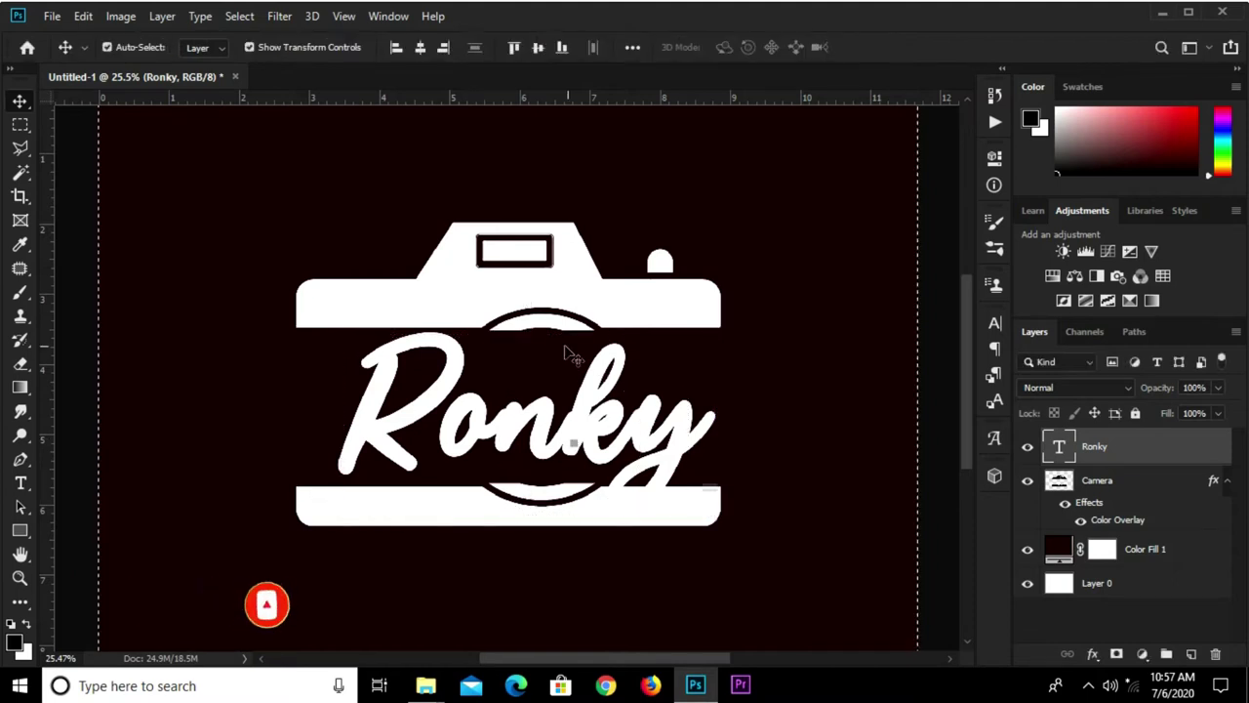
pyautogui.click(417, 52)
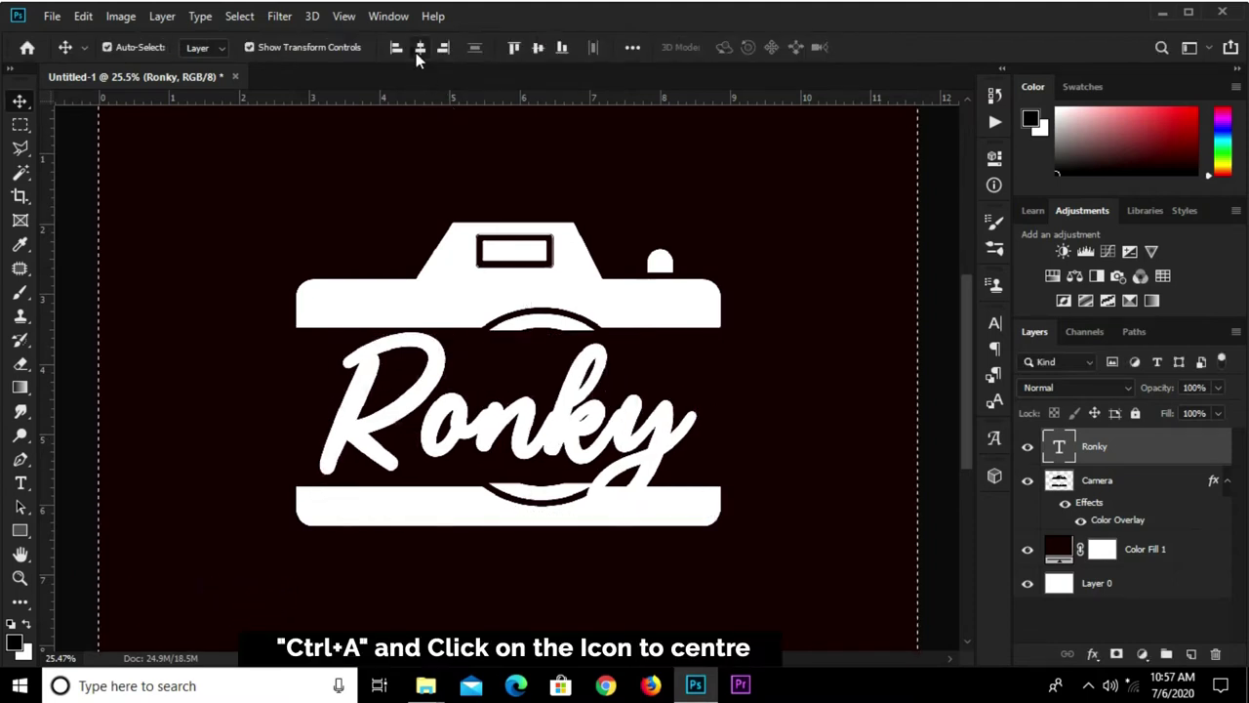
pyautogui.press('ctrl')
pyautogui.hotkey('ctrl', 'd')
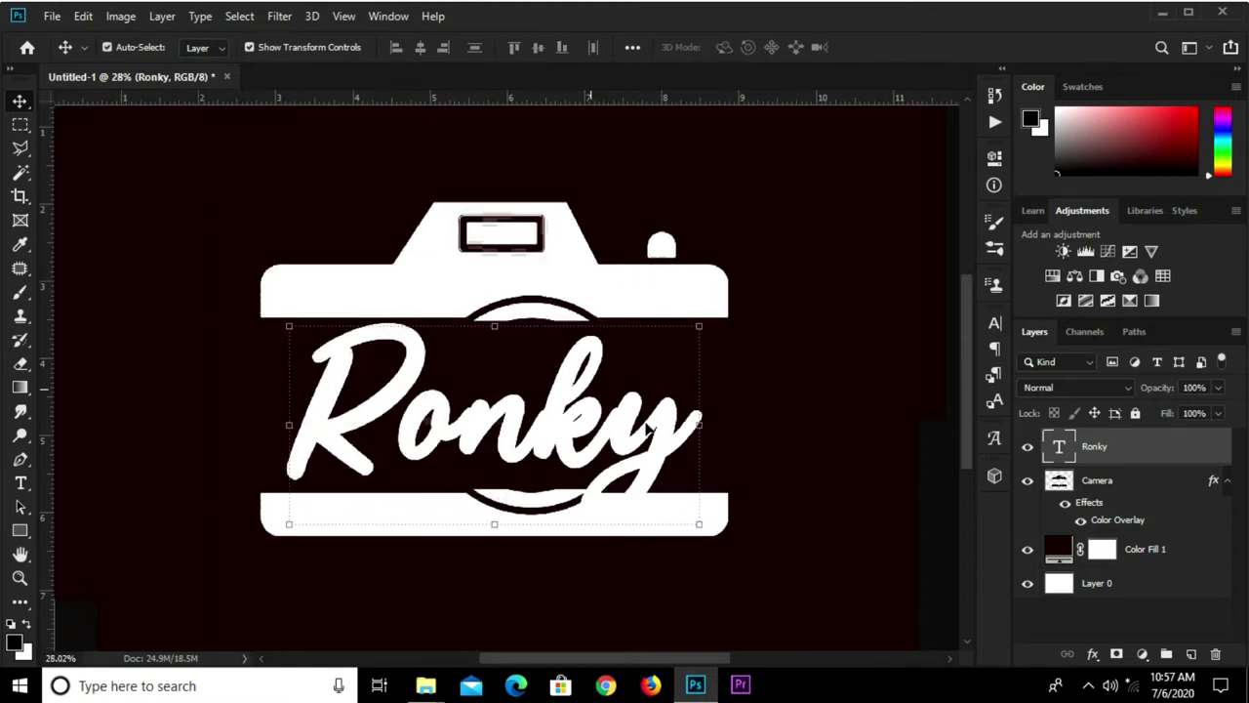
# - Enlarge Ronky a bit more, recentre it horizontally and nudge it slightly down
pyautogui.click(693, 331)
pyautogui.scroll(2, 703, 302)
pyautogui.moveTo(703, 301); pyautogui.dragTo(719, 291)
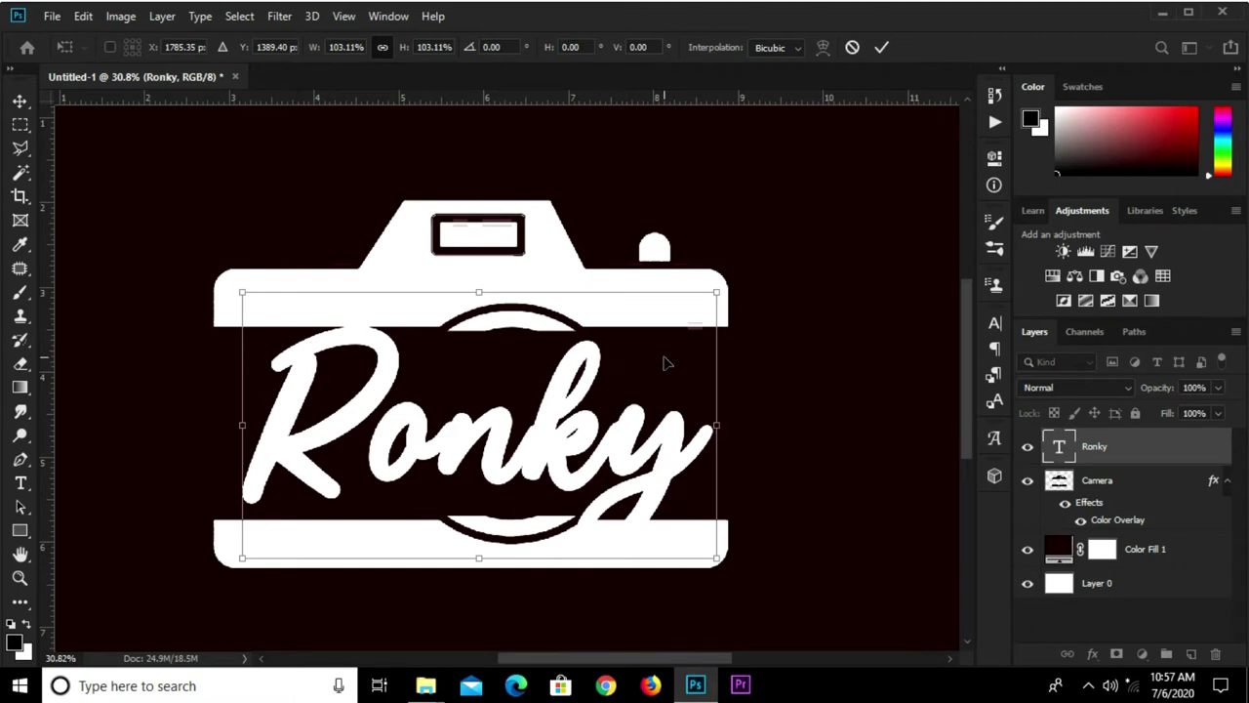
pyautogui.press('Return')
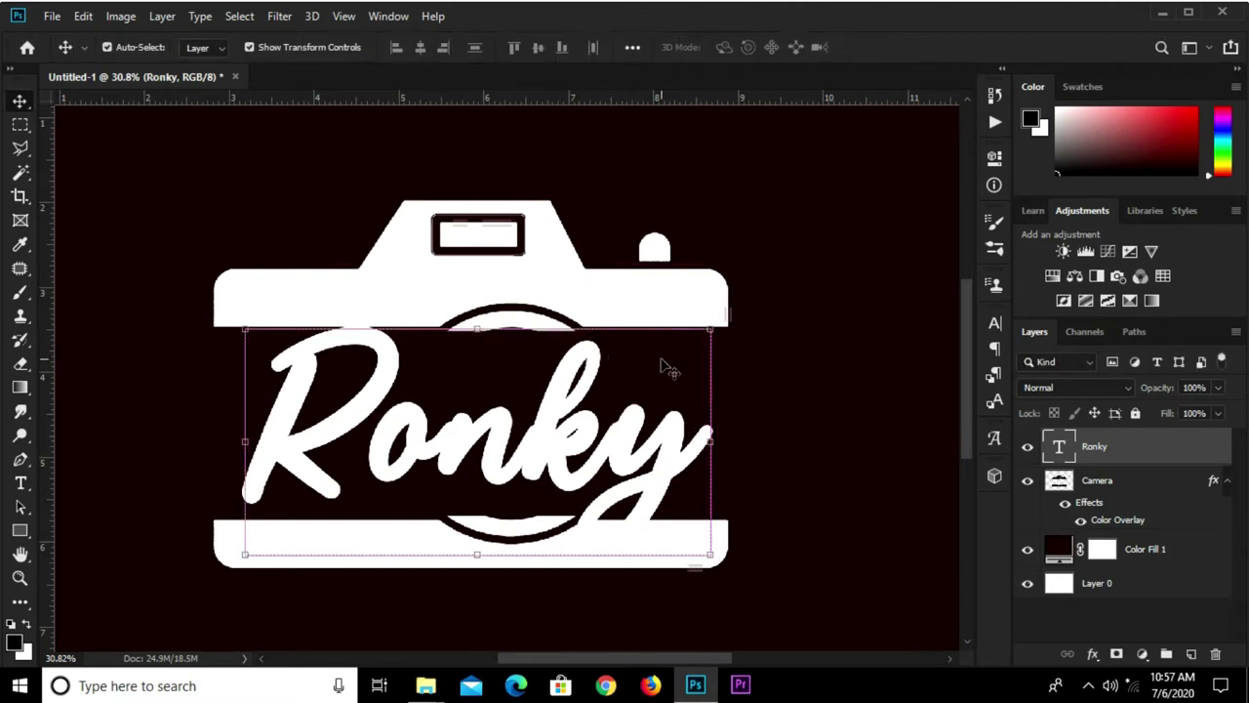
pyautogui.click(420, 51)
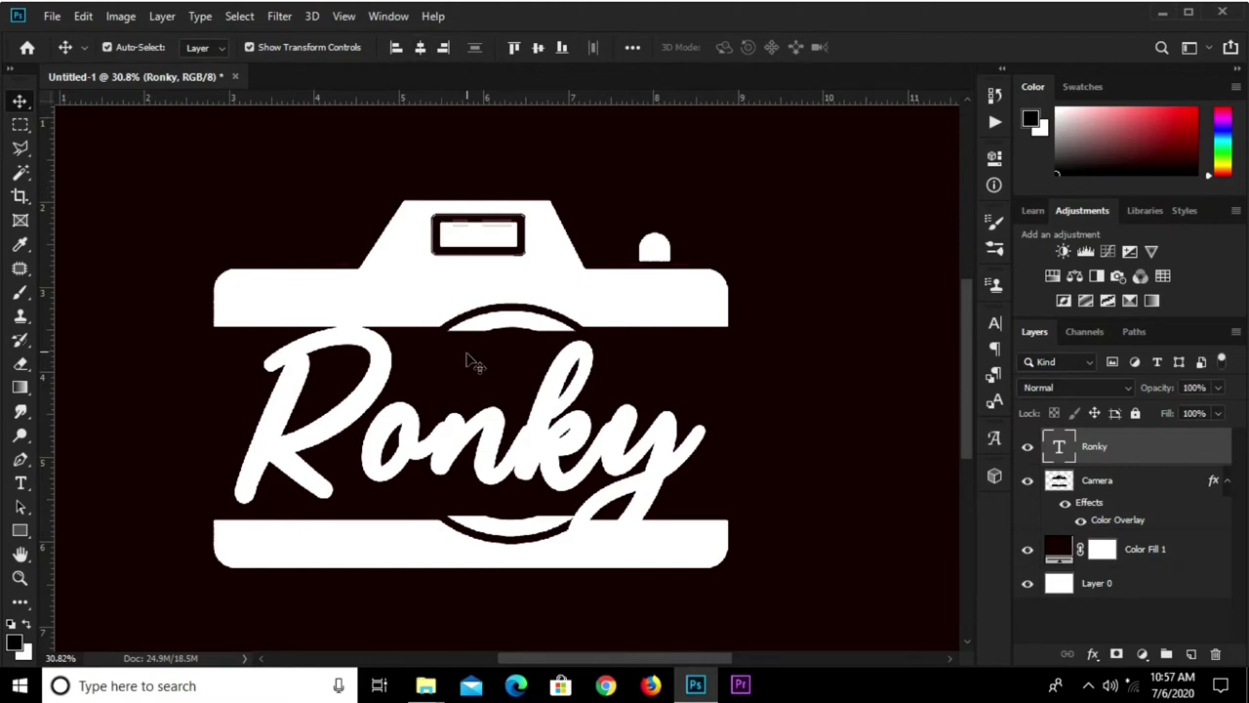
pyautogui.press('Left')
pyautogui.click(620, 283)
pyautogui.scroll(-4, 553, 402)
pyautogui.hotkey('ctrl', 'a')
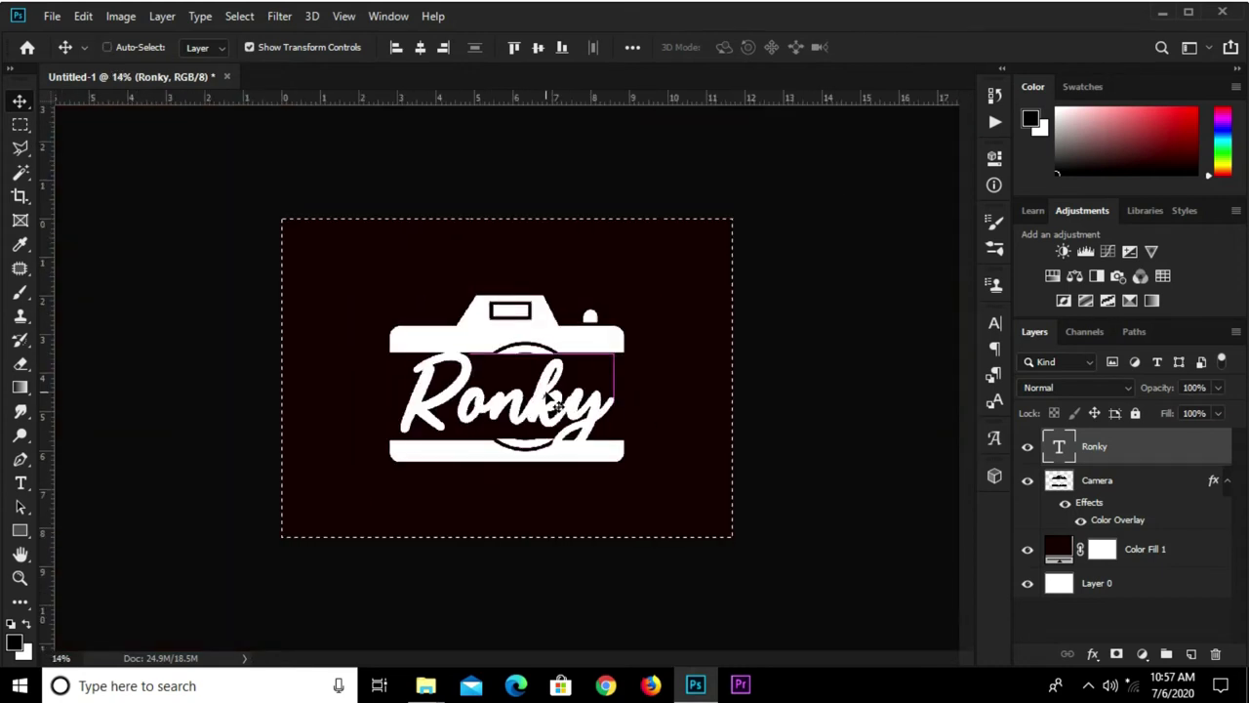
pyautogui.scroll(2, 553, 402)
pyautogui.scroll(1, 553, 405)
pyautogui.scroll(1, 553, 409)
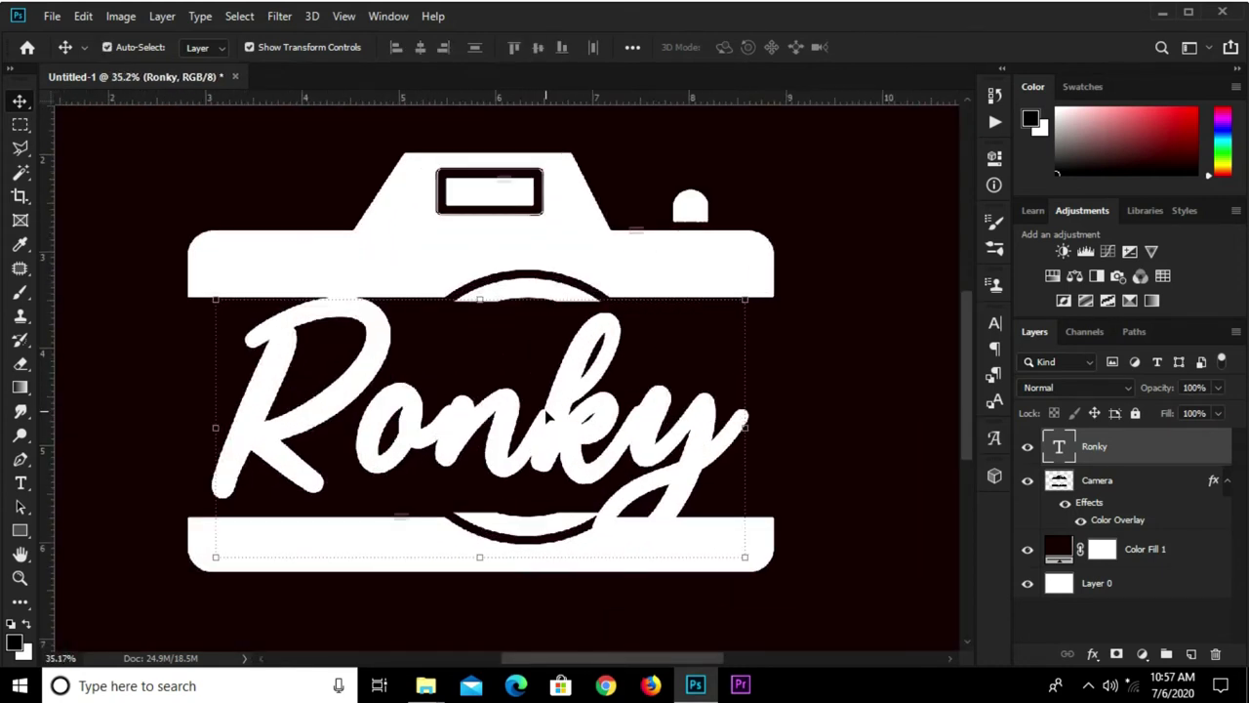
pyautogui.moveTo(547, 413); pyautogui.dragTo(547, 421)
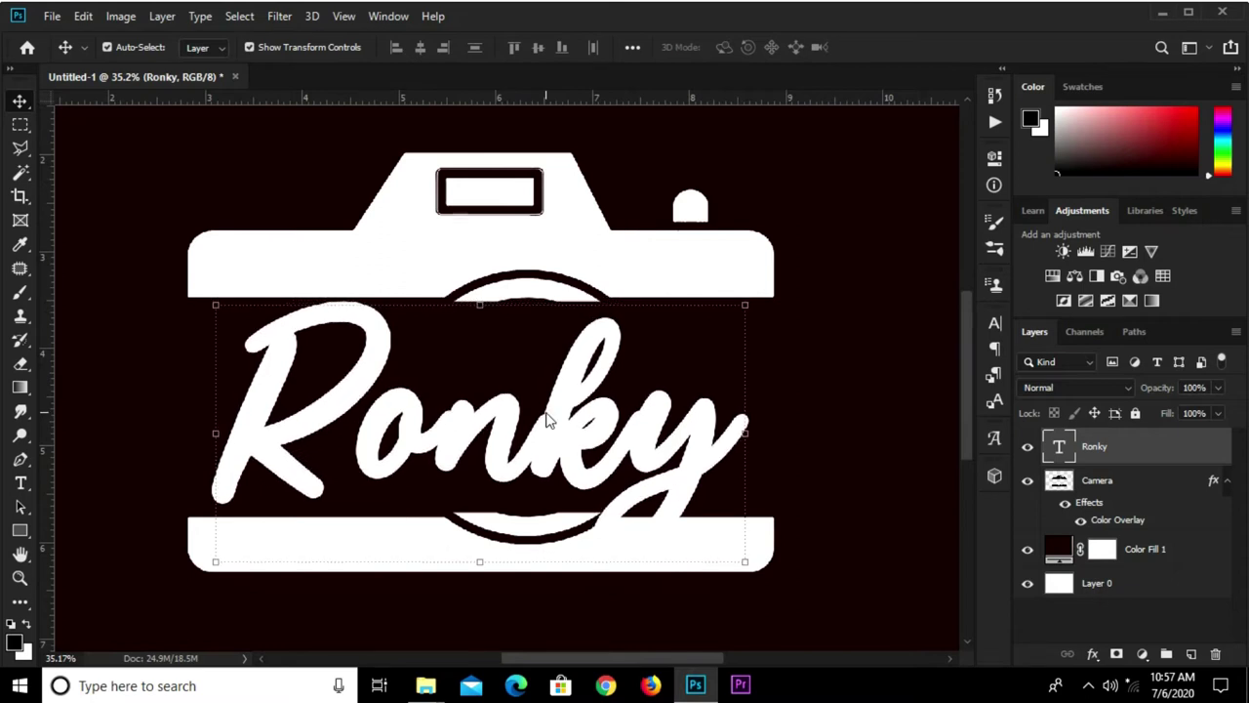
pyautogui.click(128, 344)
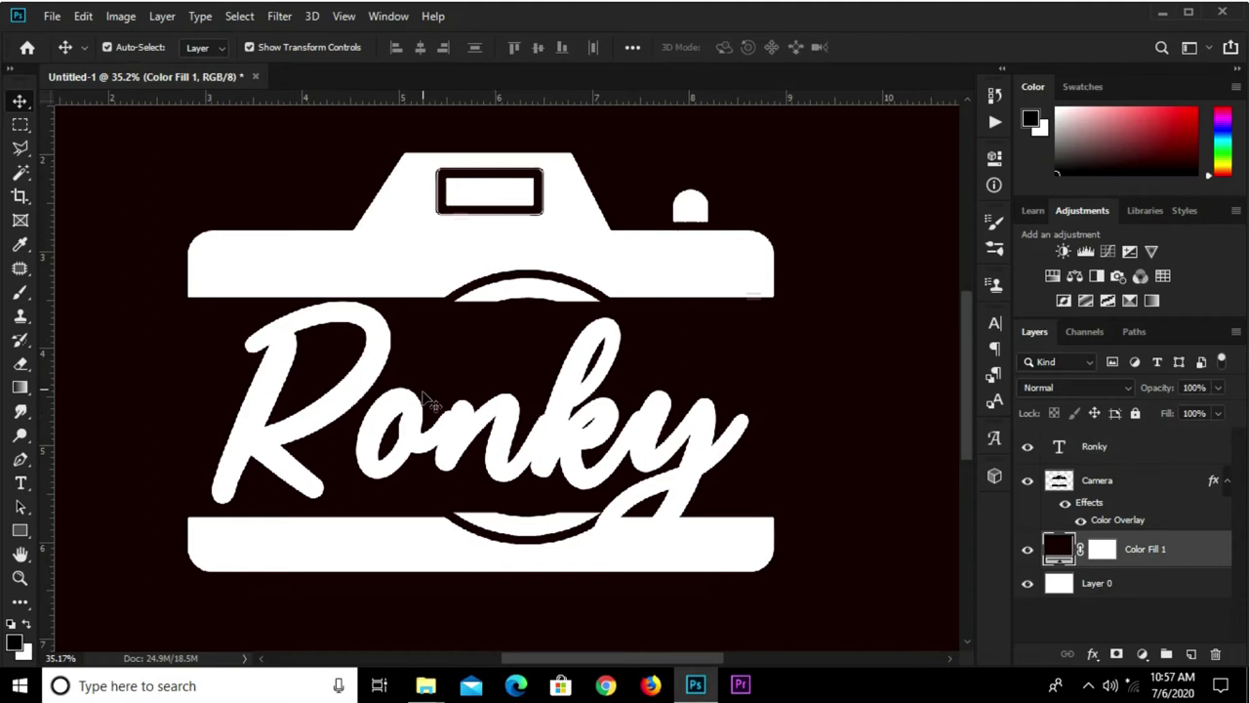
pyautogui.click(677, 471)
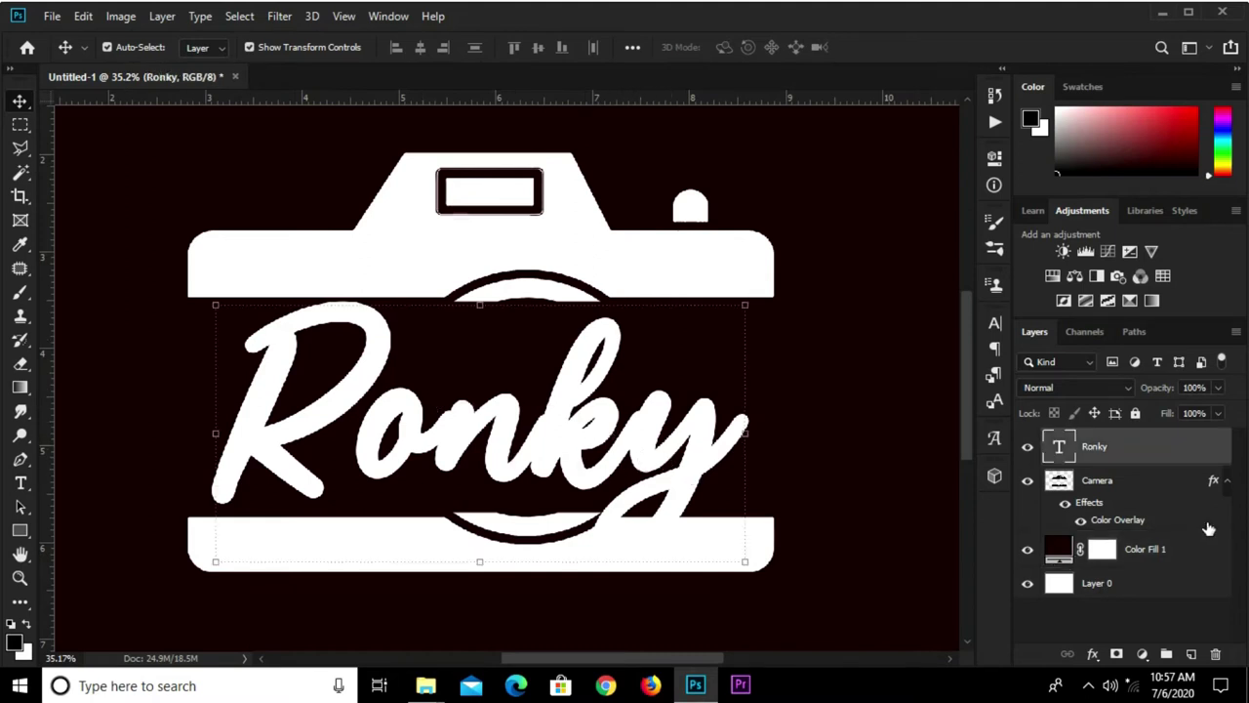
# - Load the Ronky lettering as a selection and expand it by 10 px
pyautogui.keyDown('ctrl'); pyautogui.click(1061, 450); pyautogui.keyUp('ctrl')
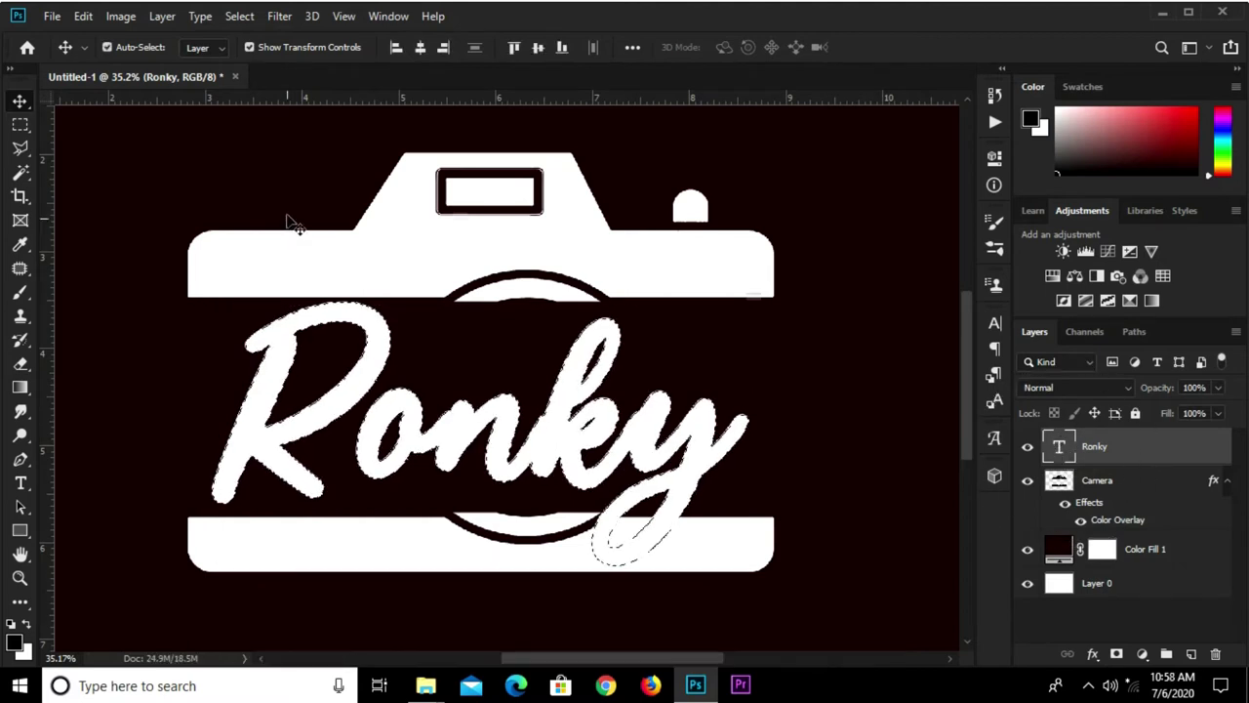
pyautogui.click(240, 16)
pyautogui.moveTo(293, 277)
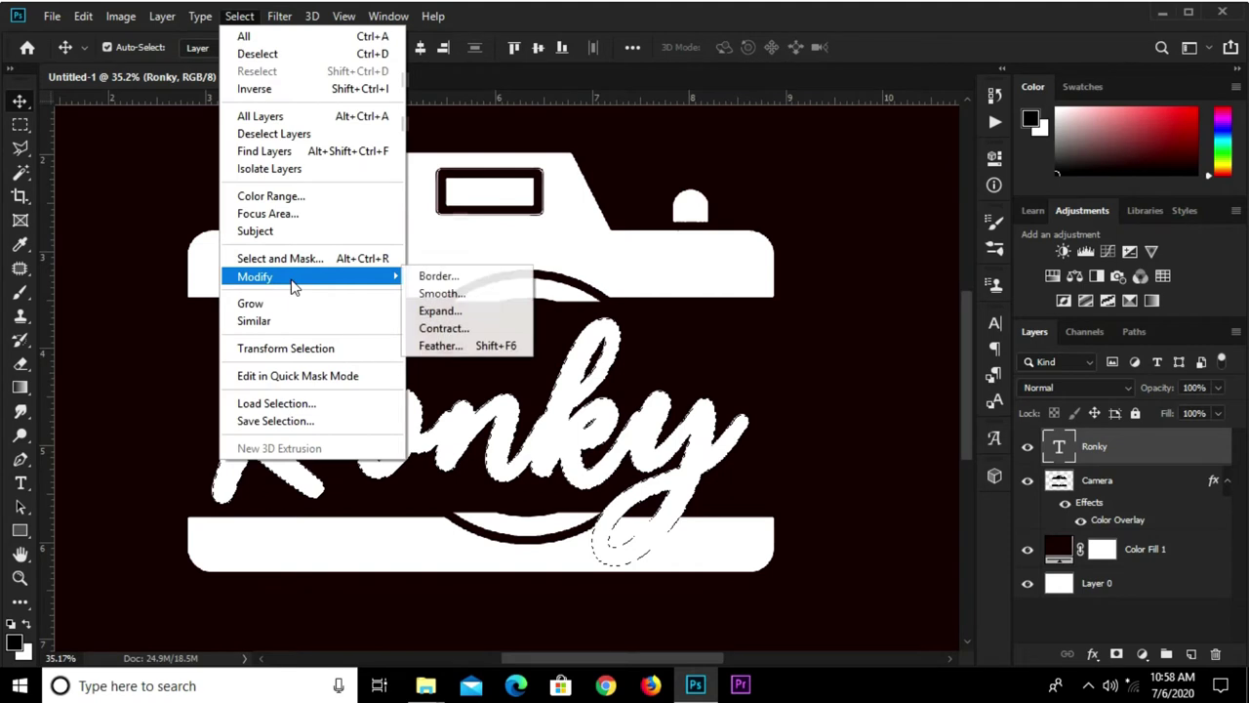
pyautogui.click(447, 310)
pyautogui.write('1')
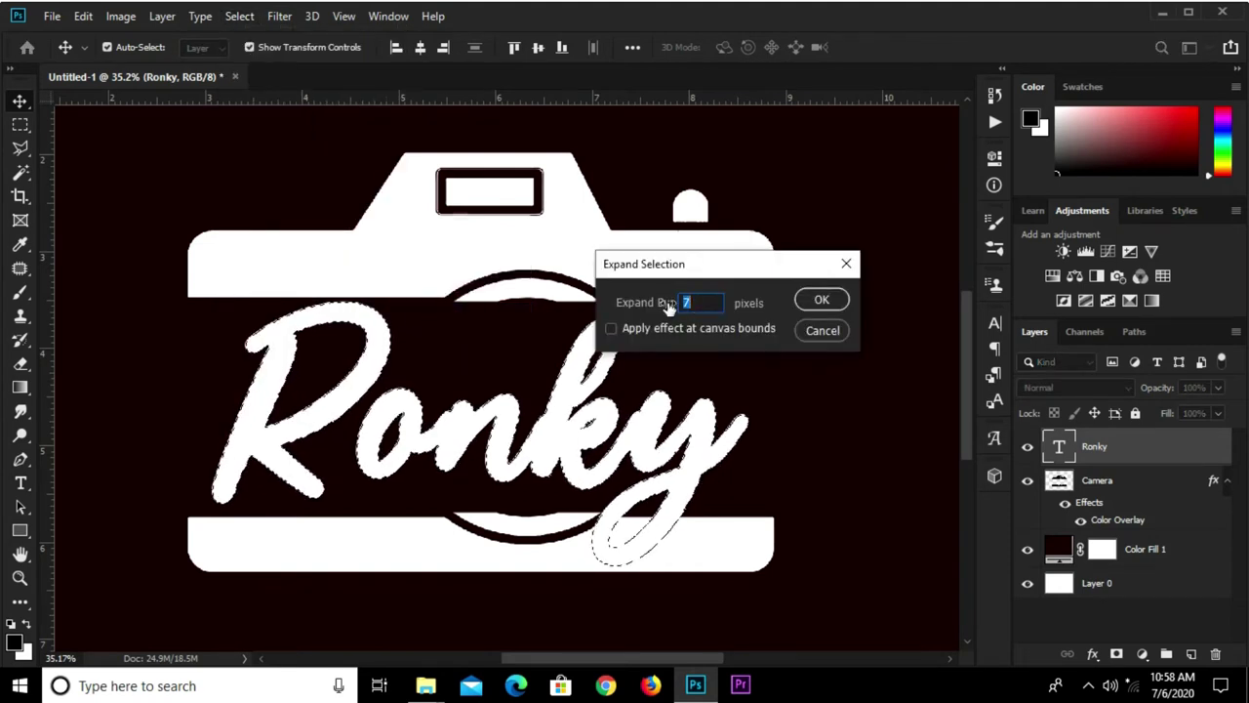
pyautogui.write('0')
pyautogui.click(814, 299)
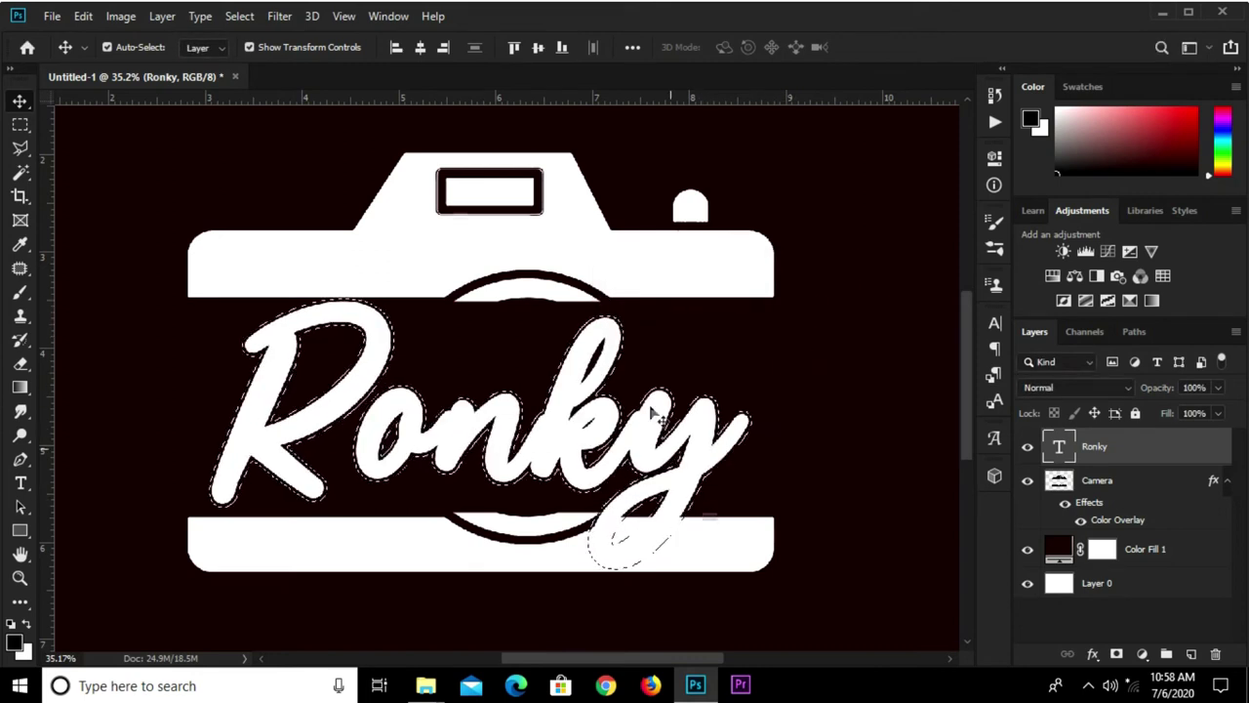
# - Add an inverted layer mask to the Camera layer from that expanded selection
pyautogui.click(1132, 480)
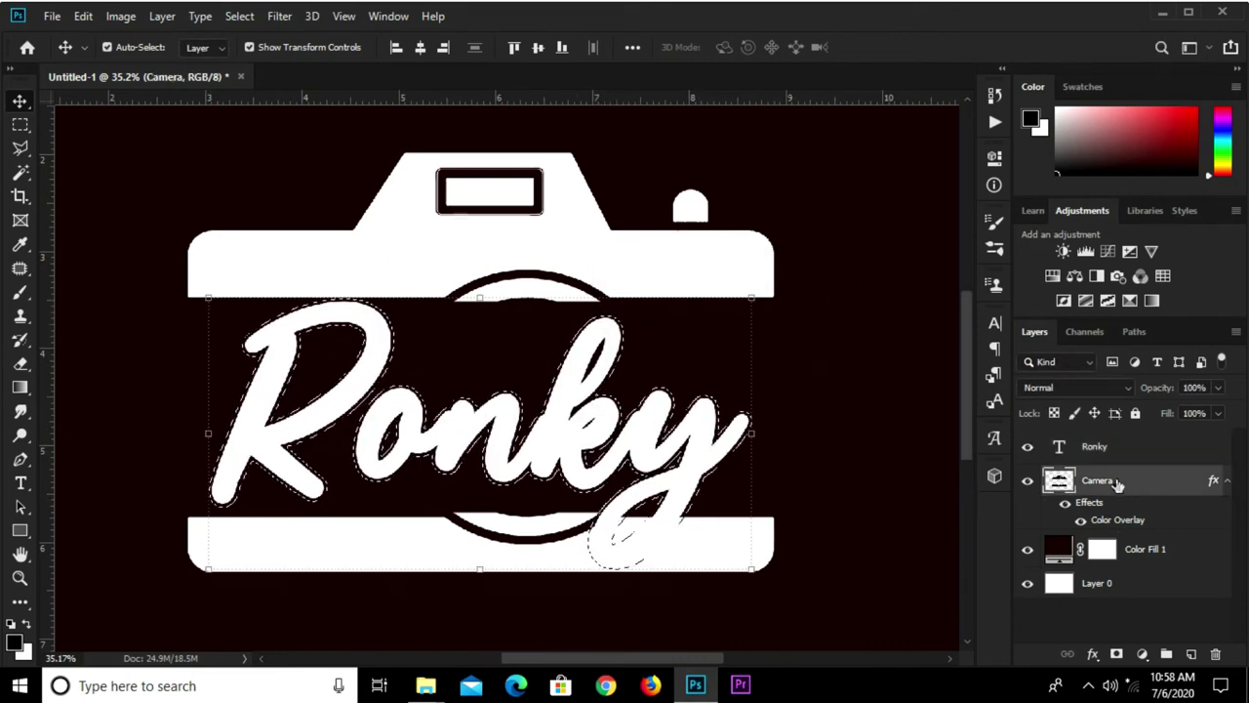
pyautogui.click(1116, 654)
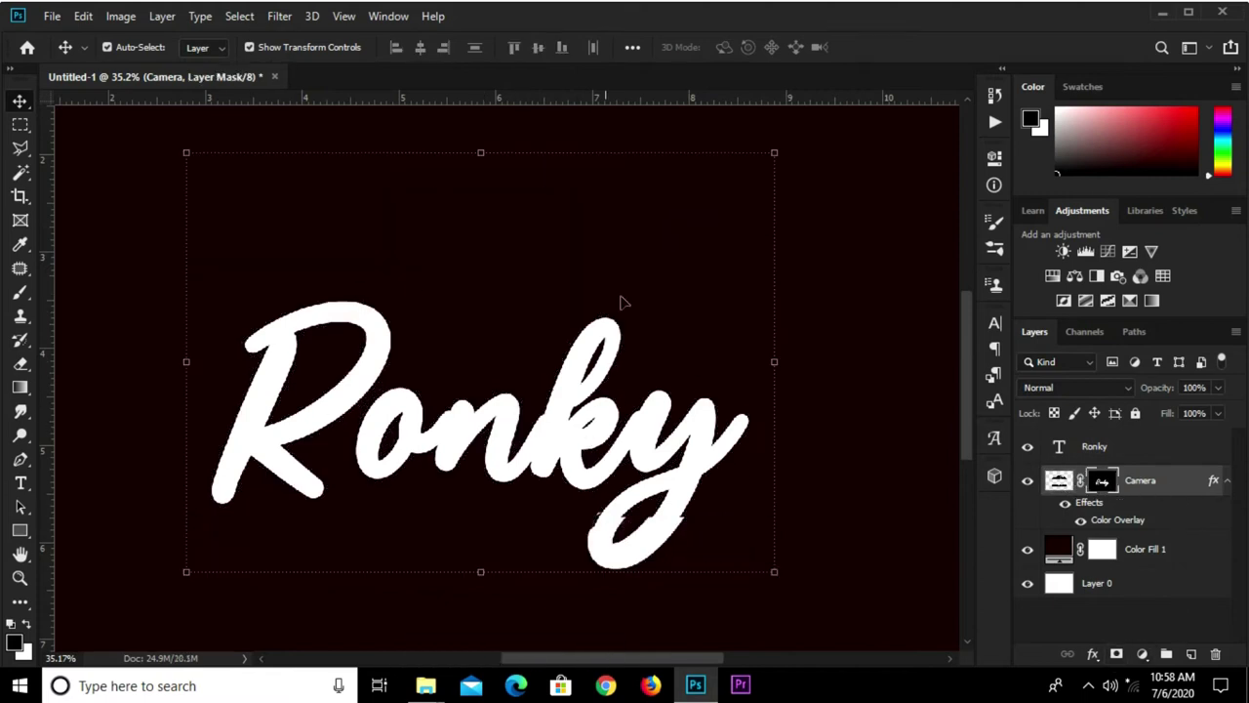
pyautogui.hotkey('ctrl', 'i')
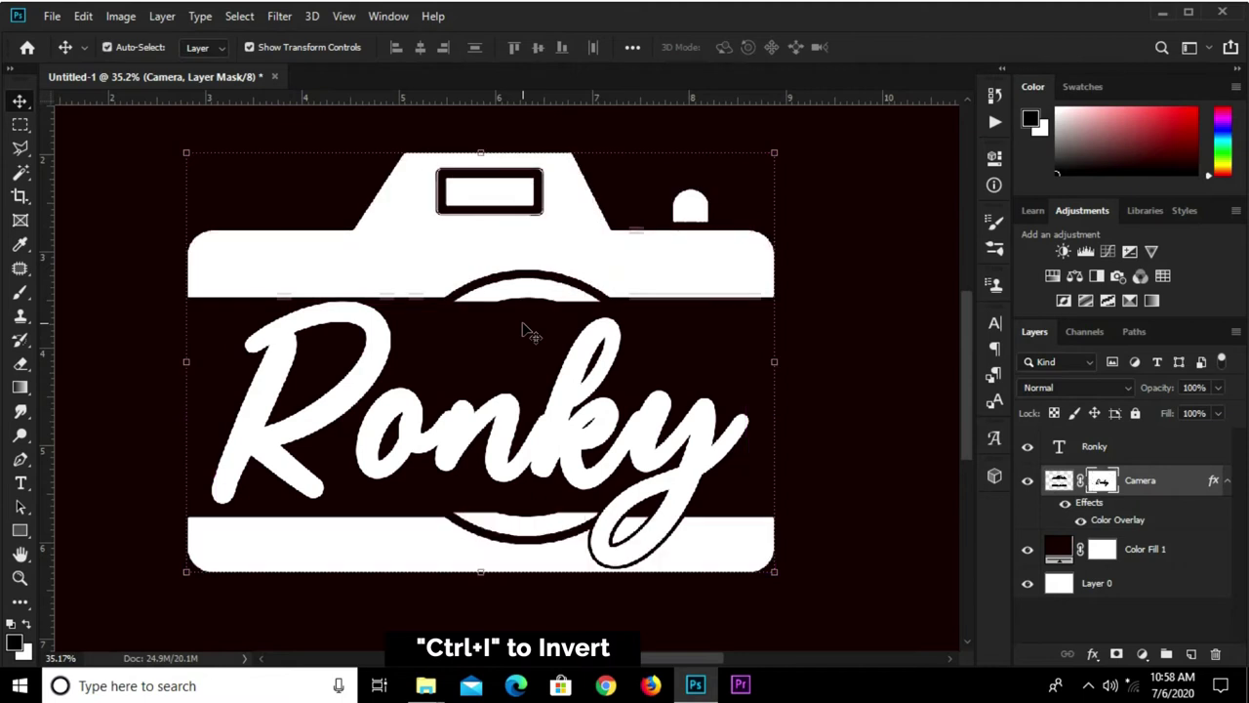
pyautogui.click(839, 319)
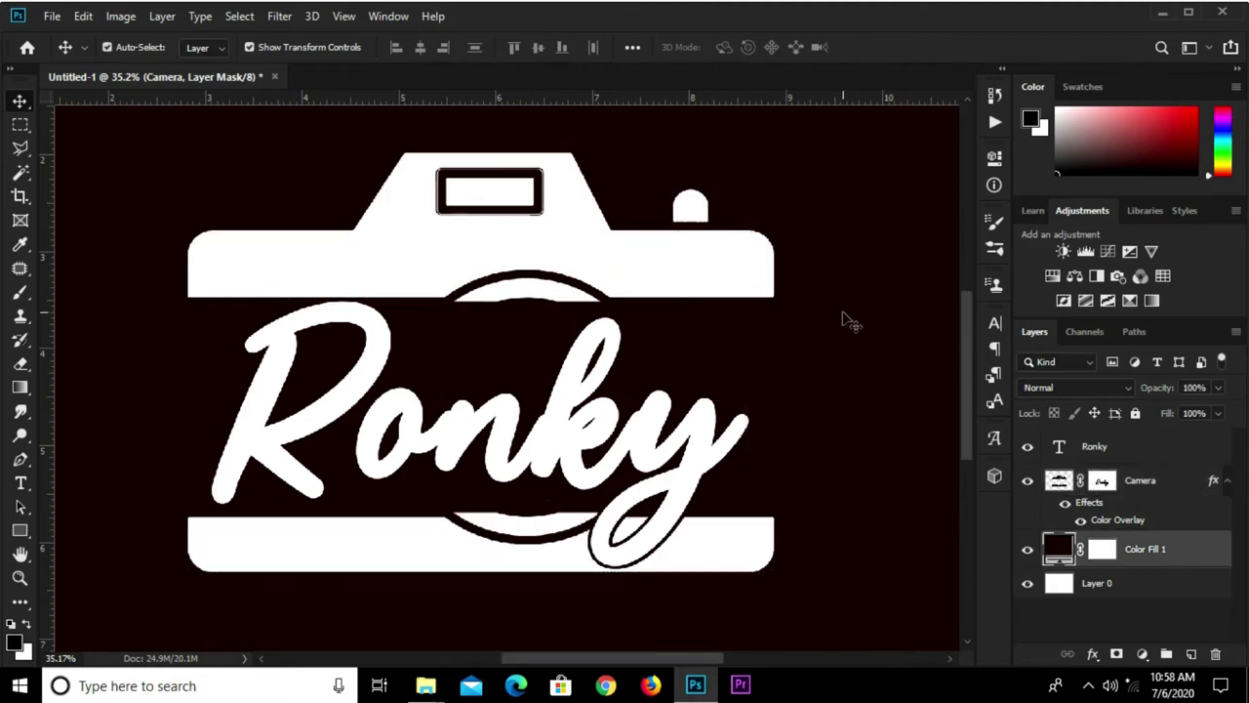
# - Draw a black ellipse, move its layer to the top and position it over the lens
pyautogui.click(26, 535)
pyautogui.click(95, 572)
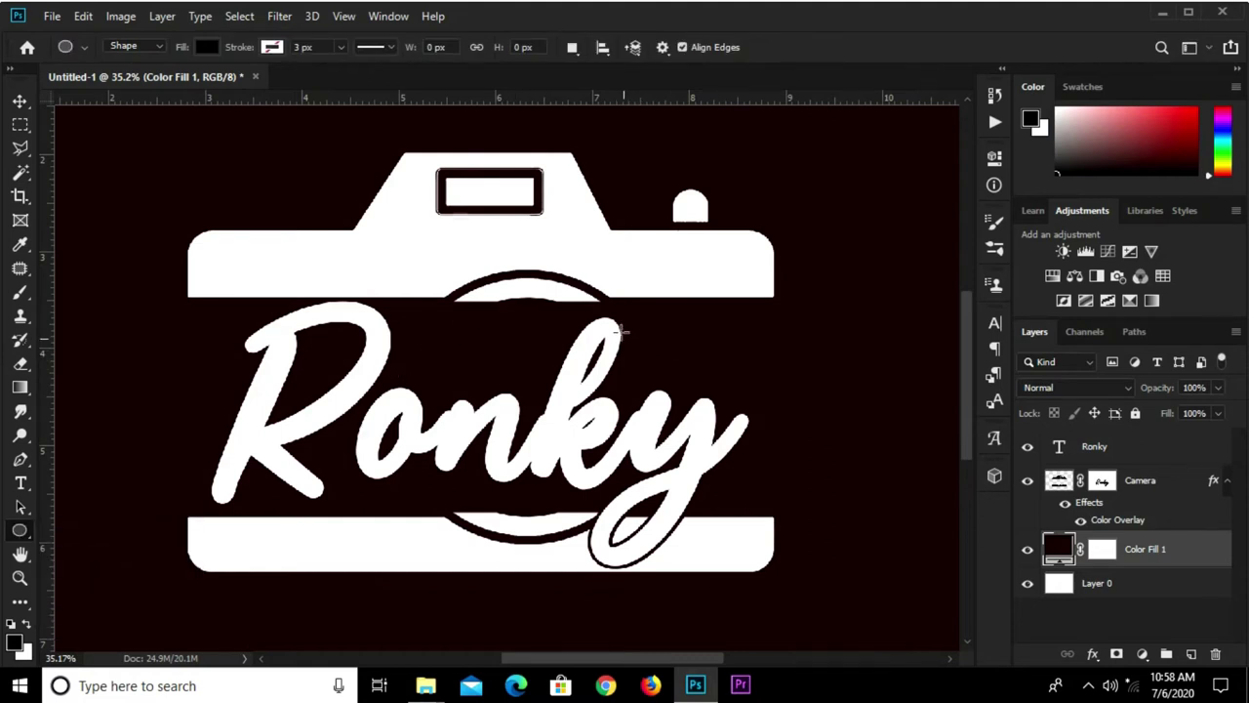
pyautogui.moveTo(614, 298); pyautogui.dragTo(337, 536)
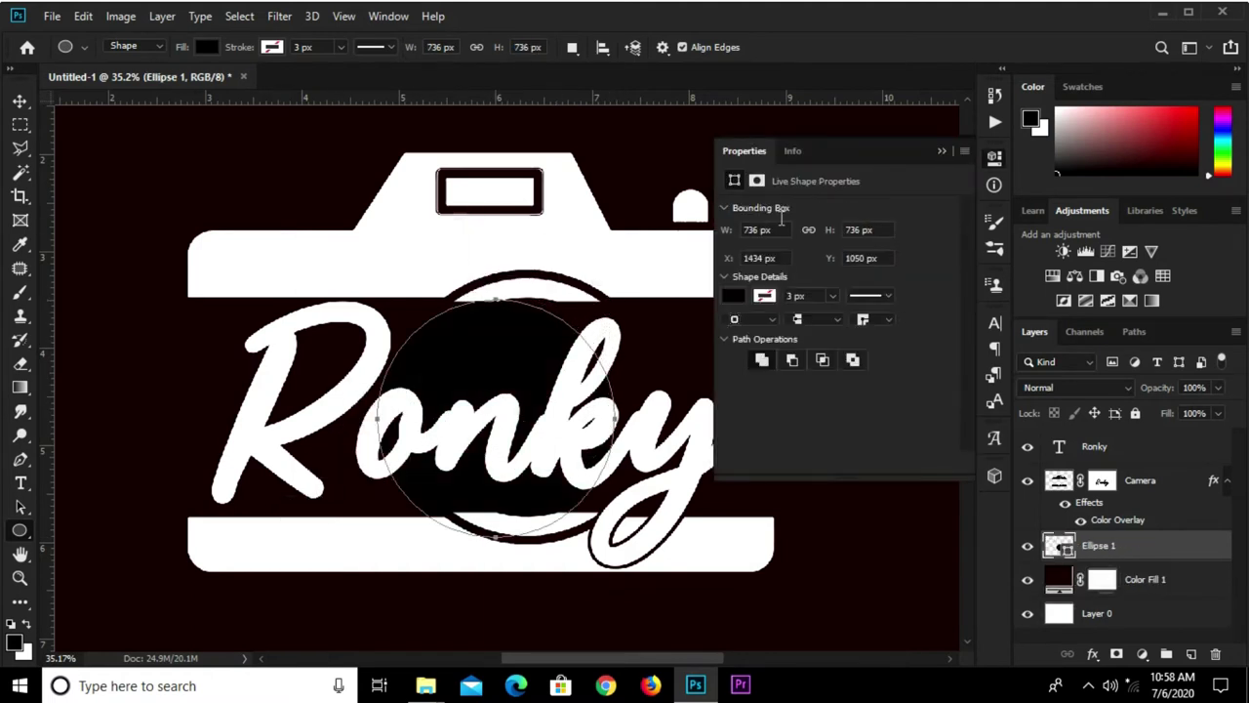
pyautogui.click(942, 151)
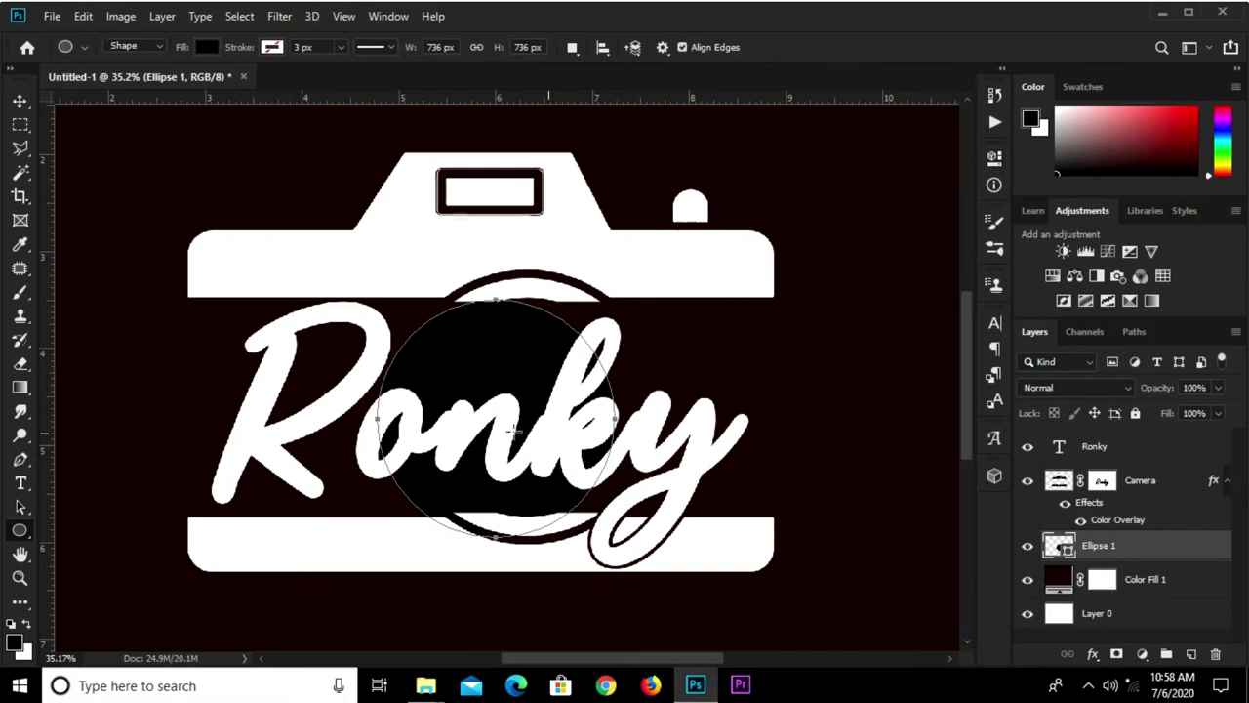
pyautogui.press('v')
pyautogui.moveTo(1099, 544); pyautogui.dragTo(1112, 433)
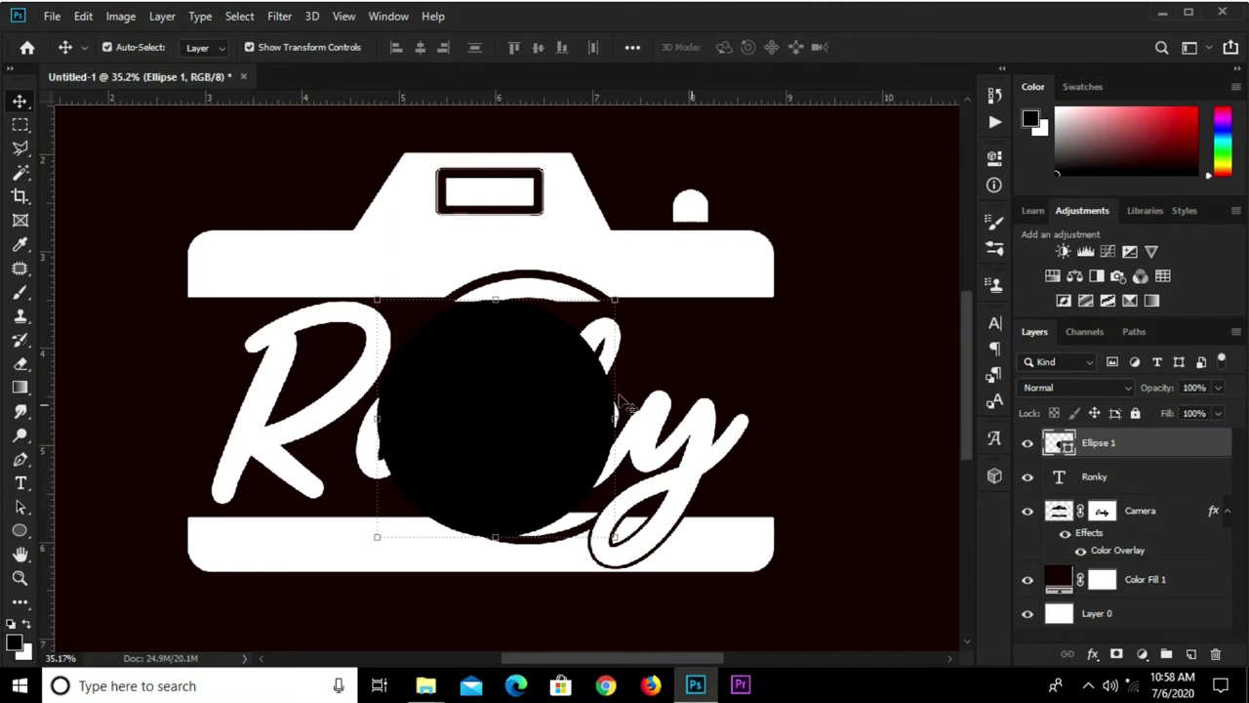
pyautogui.moveTo(508, 417); pyautogui.dragTo(537, 393)
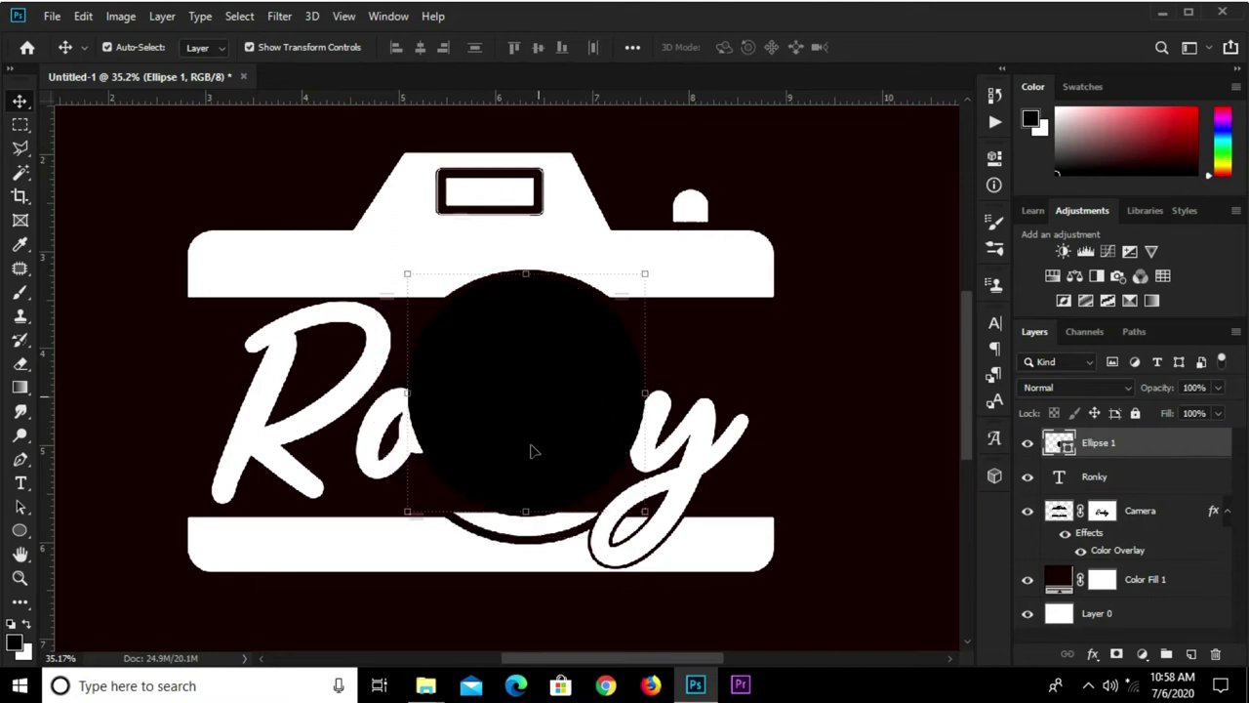
# - Stretch the ellipse down and wider to fit the lens, then commit the resize
pyautogui.scroll(2, 523, 530)
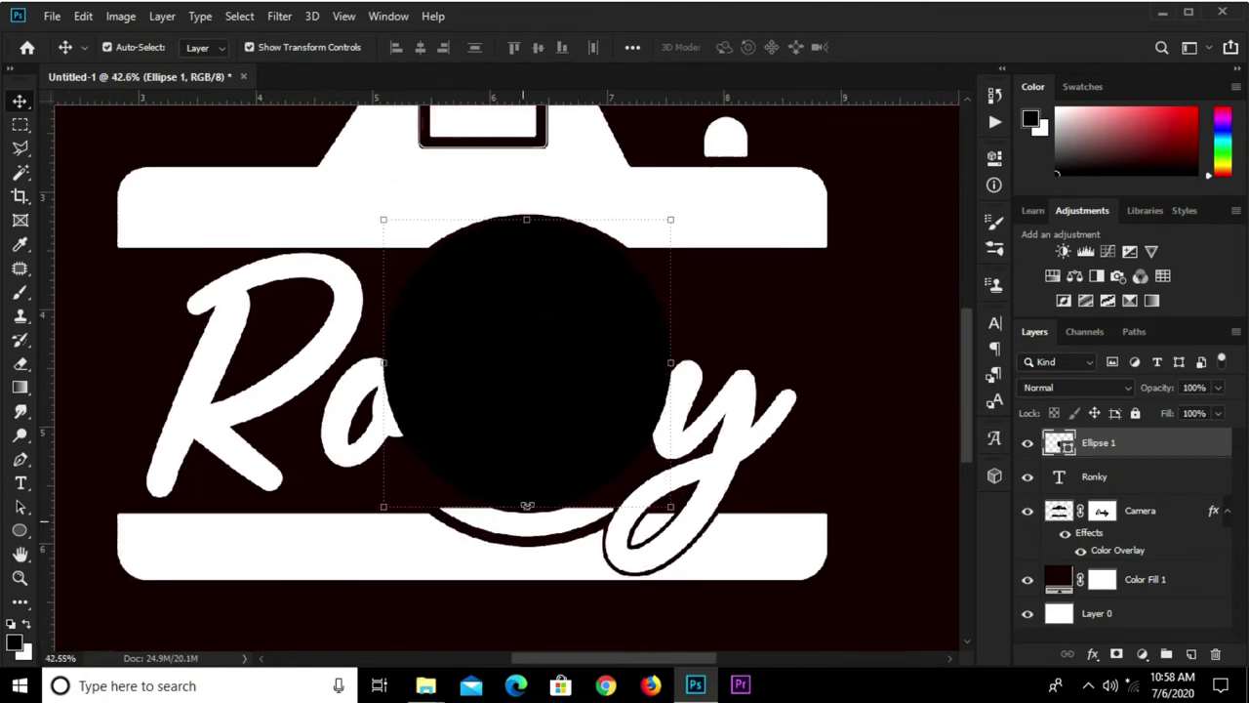
pyautogui.moveTo(527, 506); pyautogui.dragTo(526, 543)
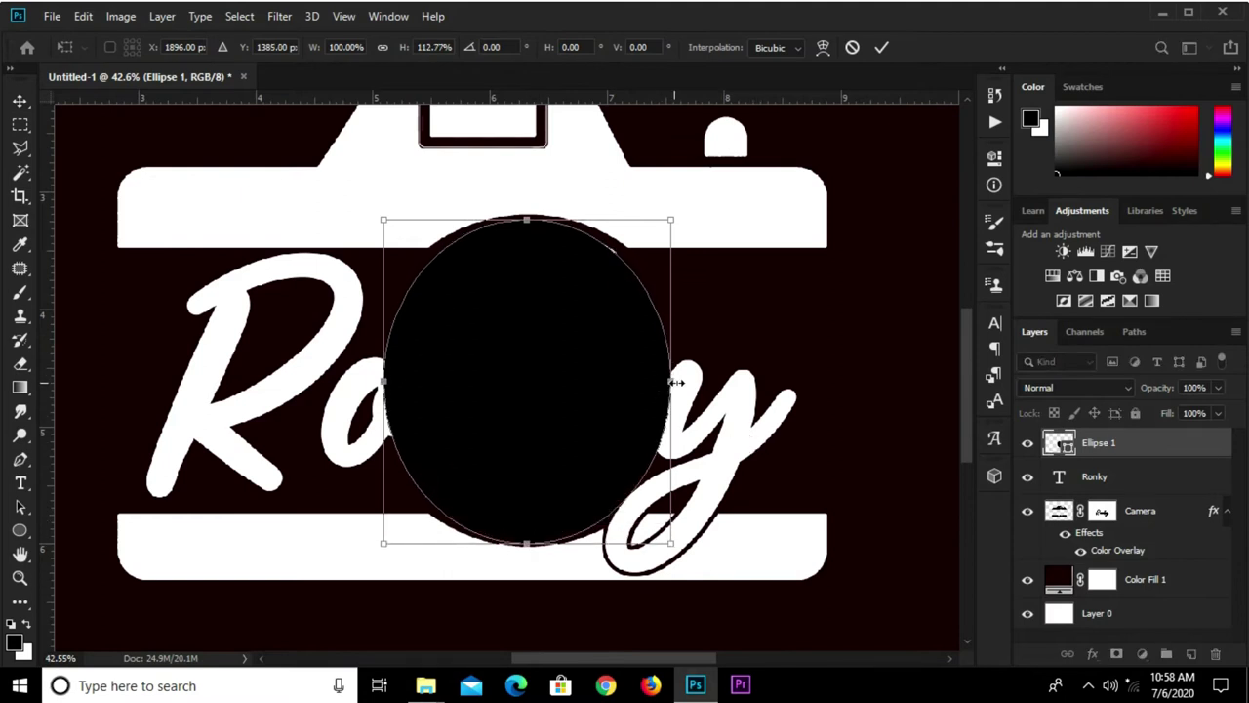
pyautogui.moveTo(675, 383); pyautogui.dragTo(679, 383)
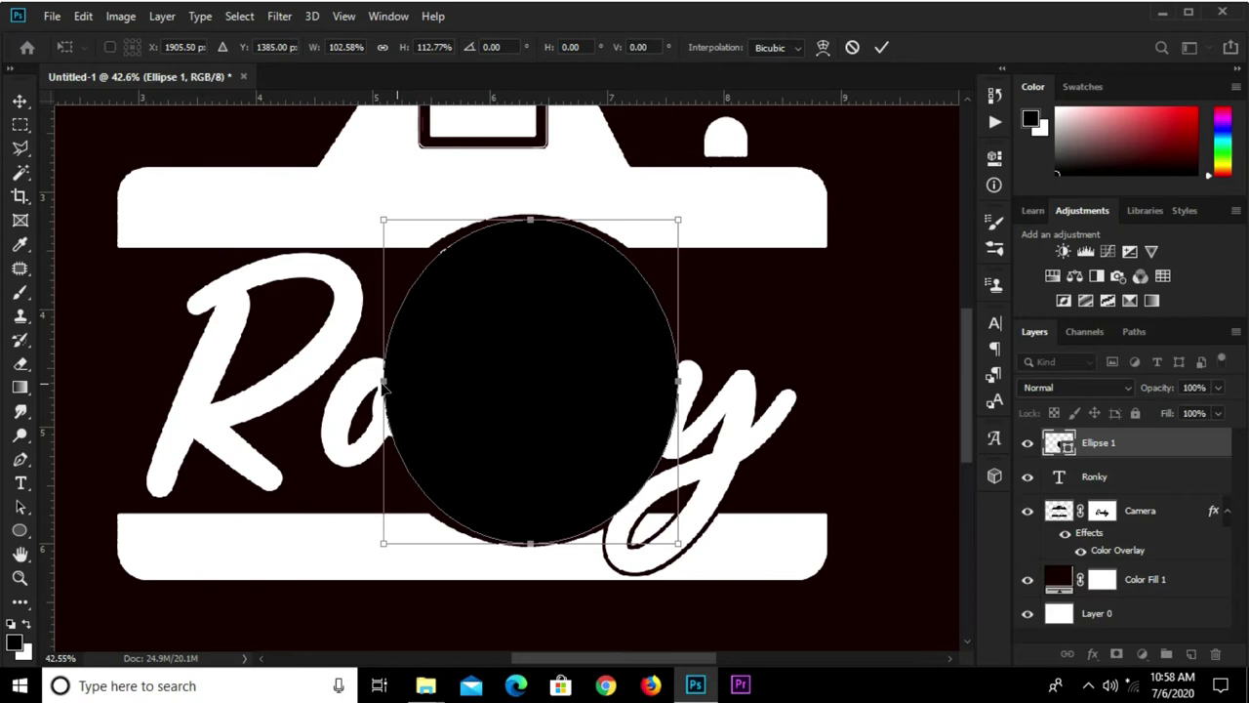
pyautogui.moveTo(384, 384); pyautogui.dragTo(373, 384)
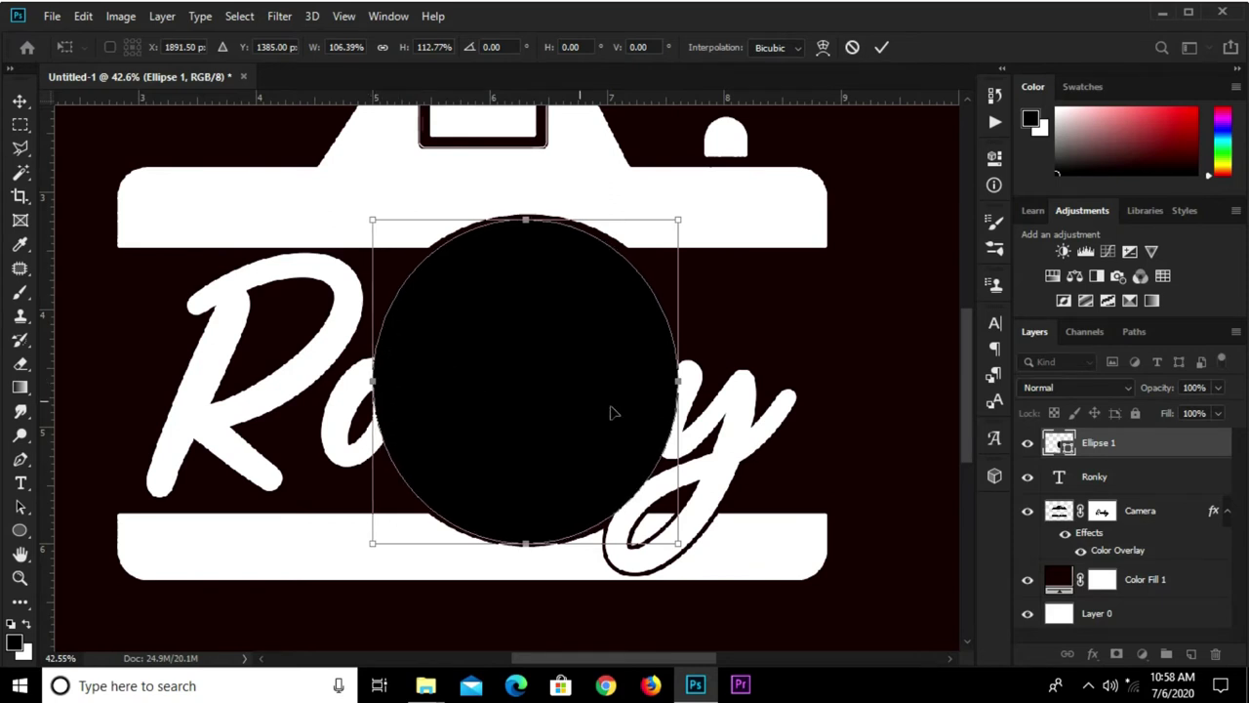
pyautogui.scroll(1, 662, 394)
pyautogui.scroll(1, 662, 394)
pyautogui.scroll(1, 673, 385)
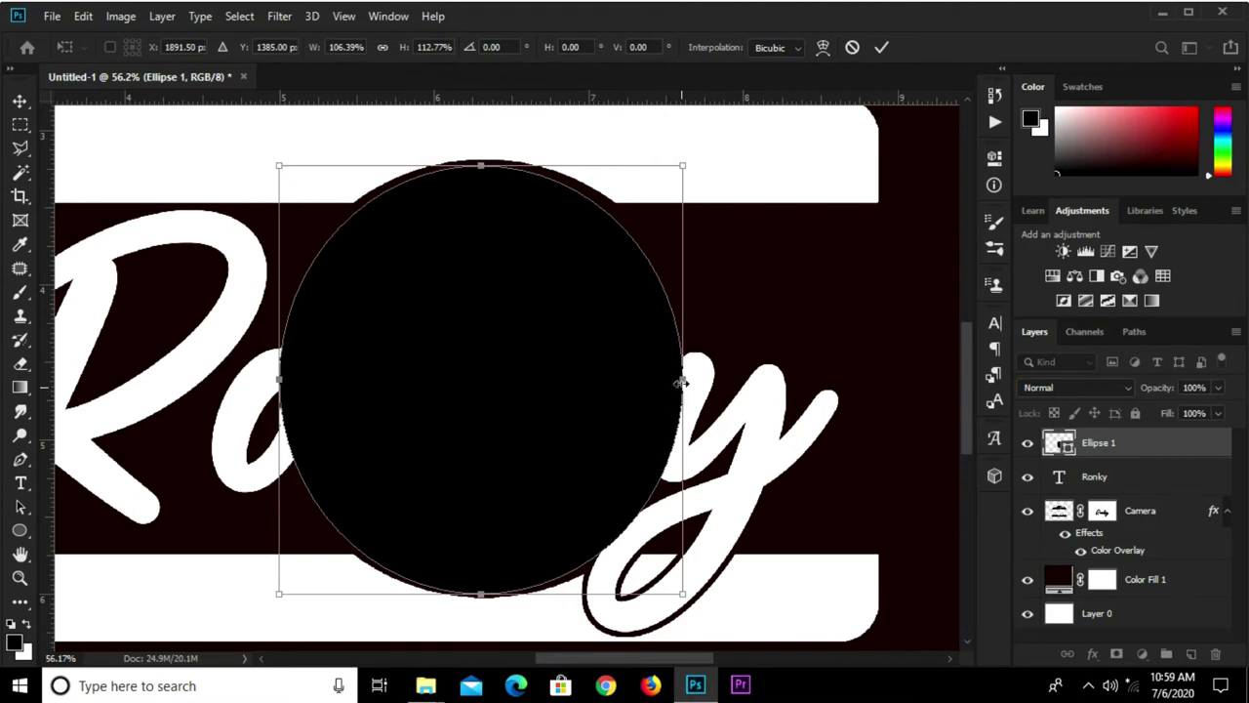
pyautogui.moveTo(685, 382); pyautogui.dragTo(690, 383)
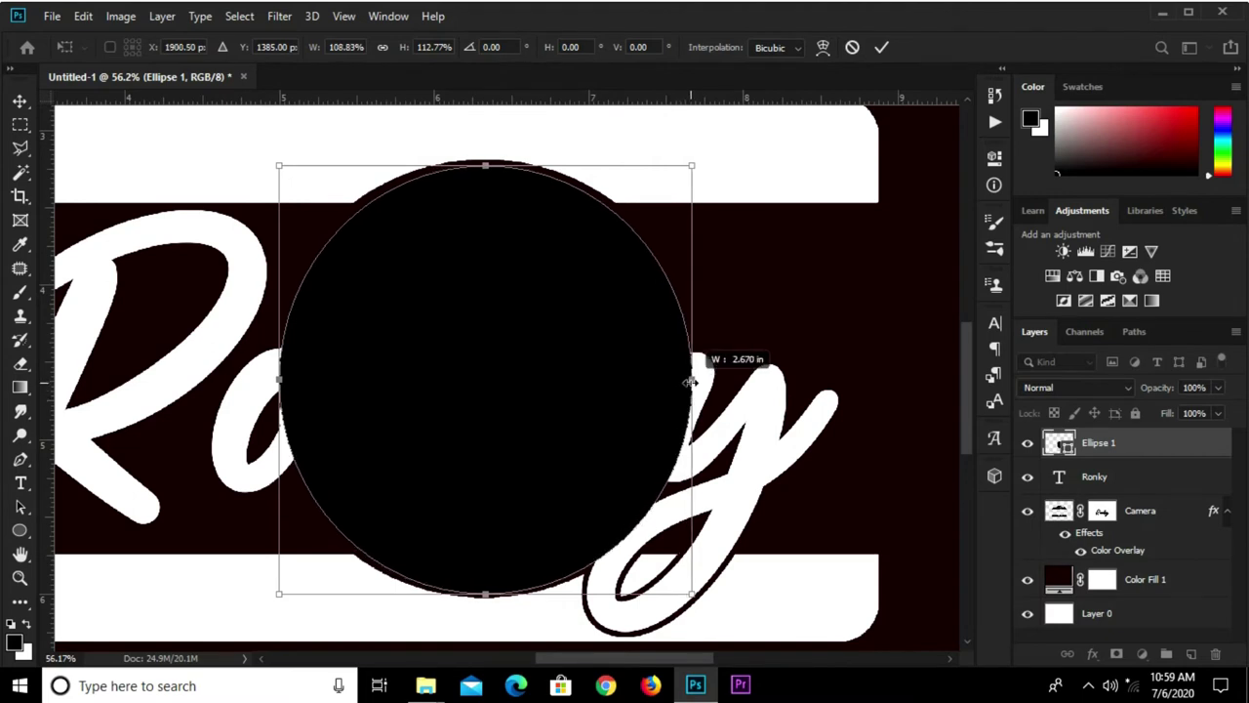
pyautogui.press('Left')
pyautogui.press('Left')
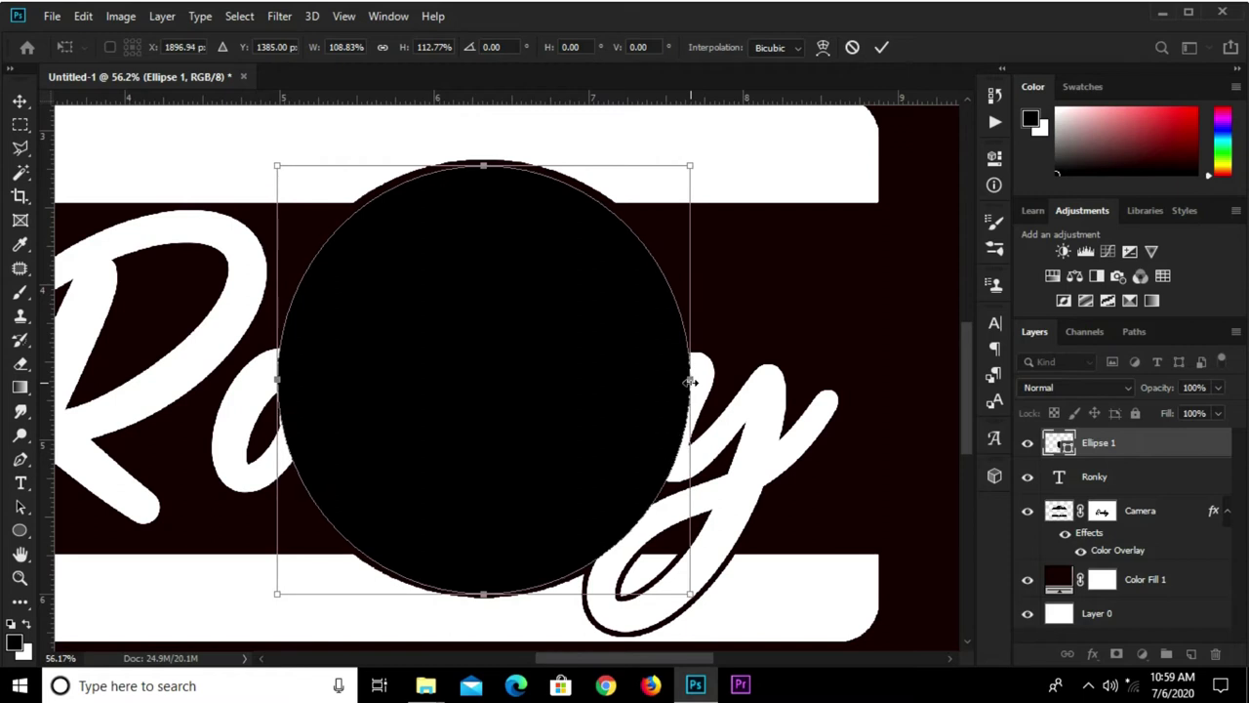
pyautogui.press('Return')
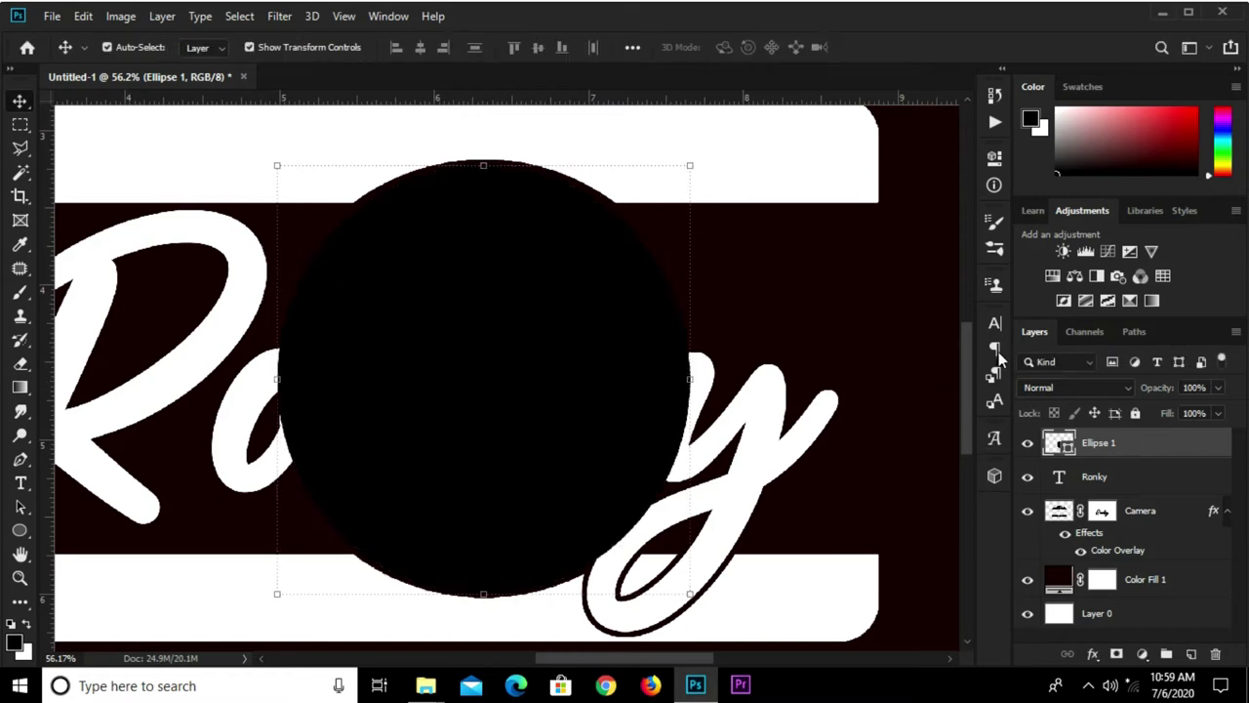
# - Remove Ellipse 1's fill and set its ring stroke width to 15 px
pyautogui.click(997, 162)
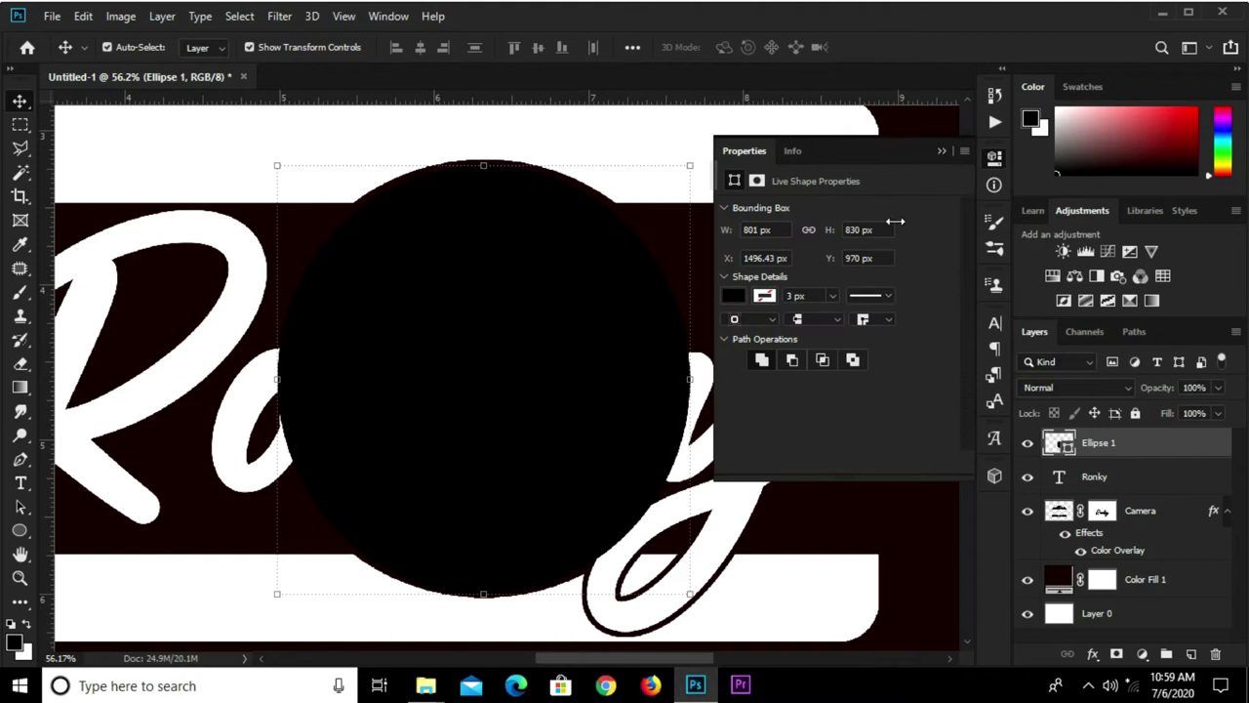
pyautogui.click(730, 298)
pyautogui.click(745, 331)
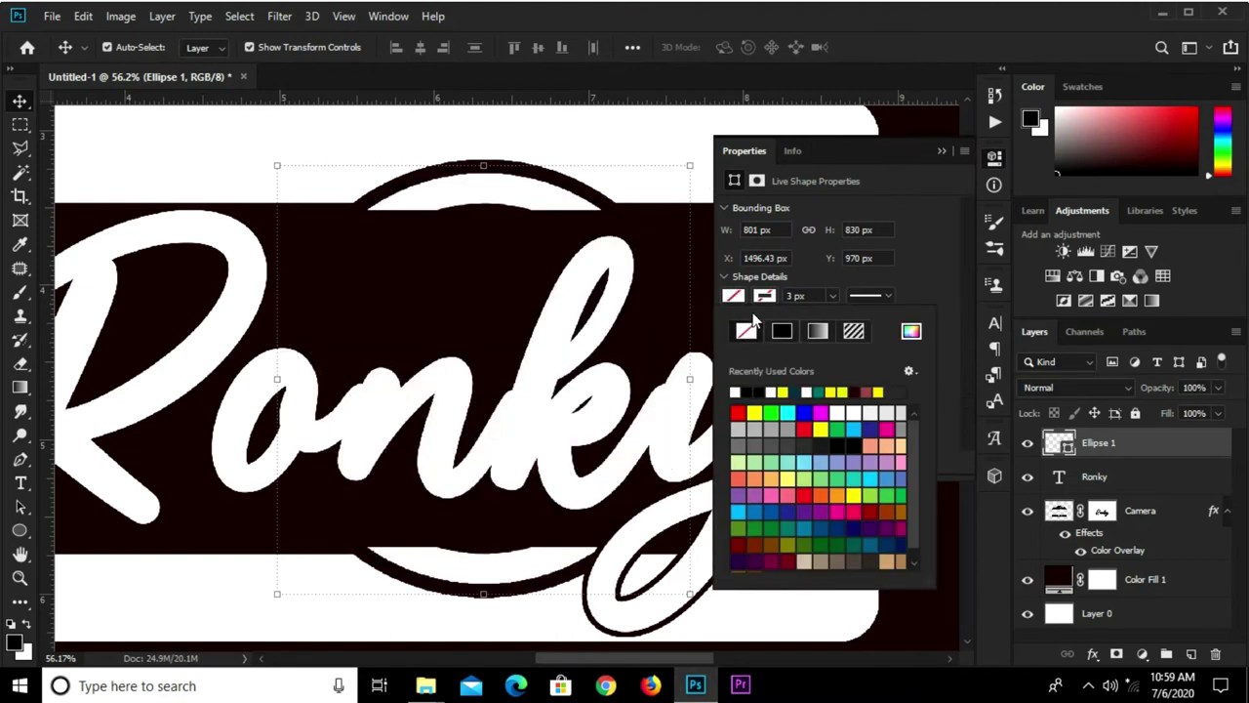
pyautogui.click(736, 390)
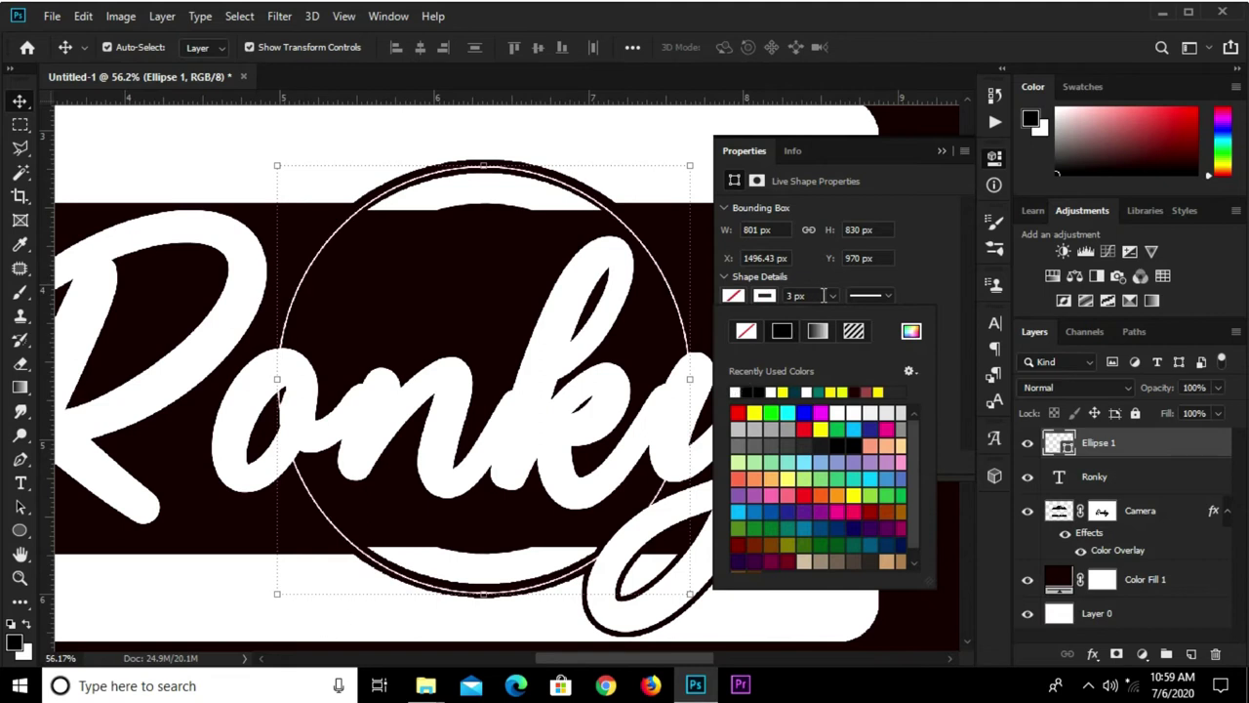
pyautogui.click(823, 295)
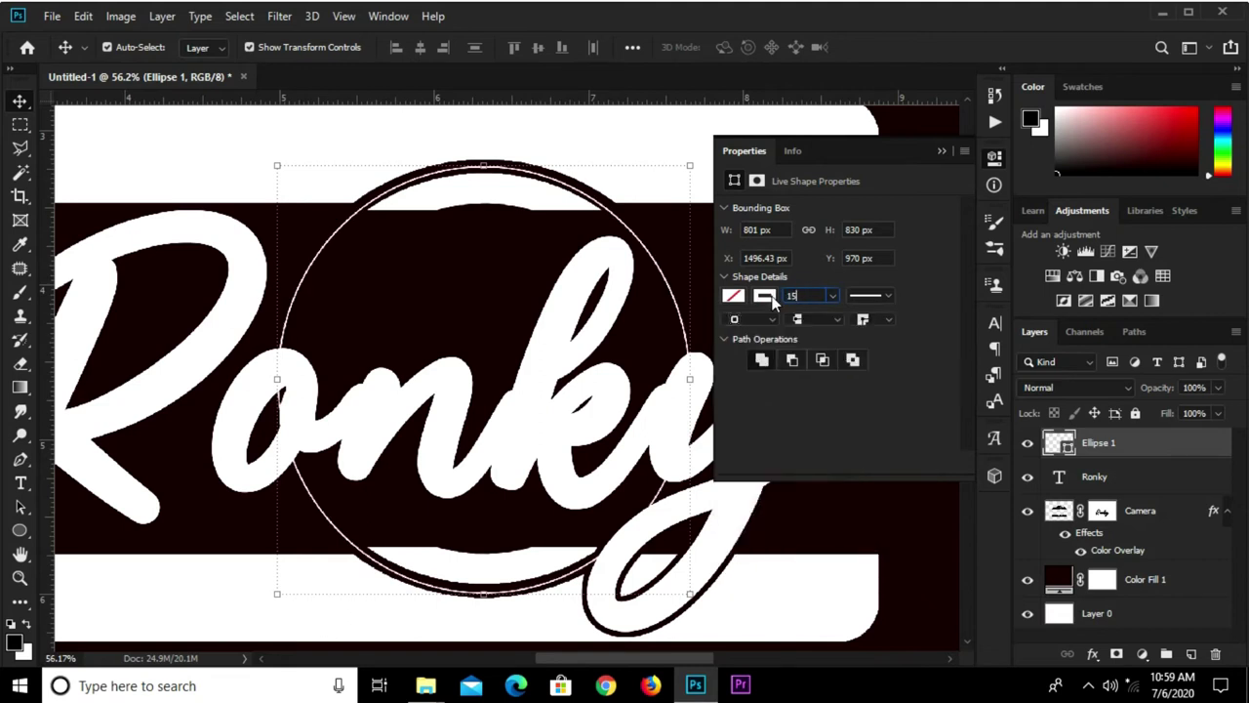
pyautogui.press('Return')
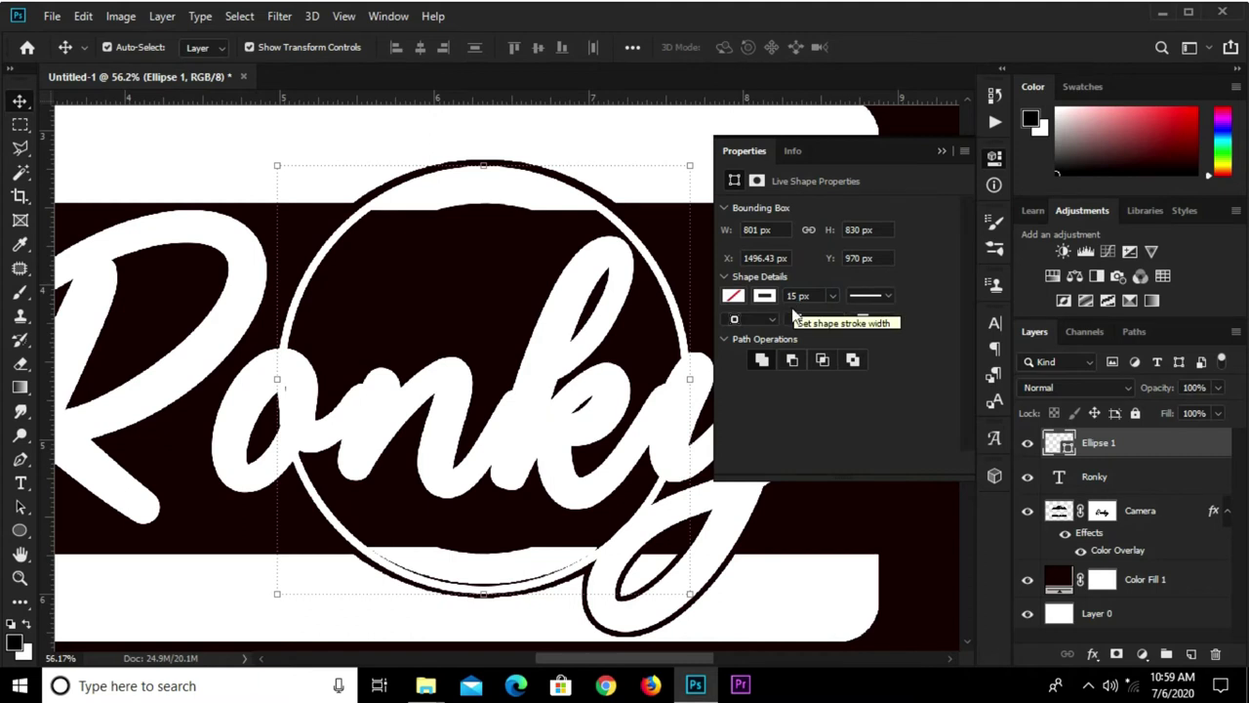
pyautogui.click(939, 152)
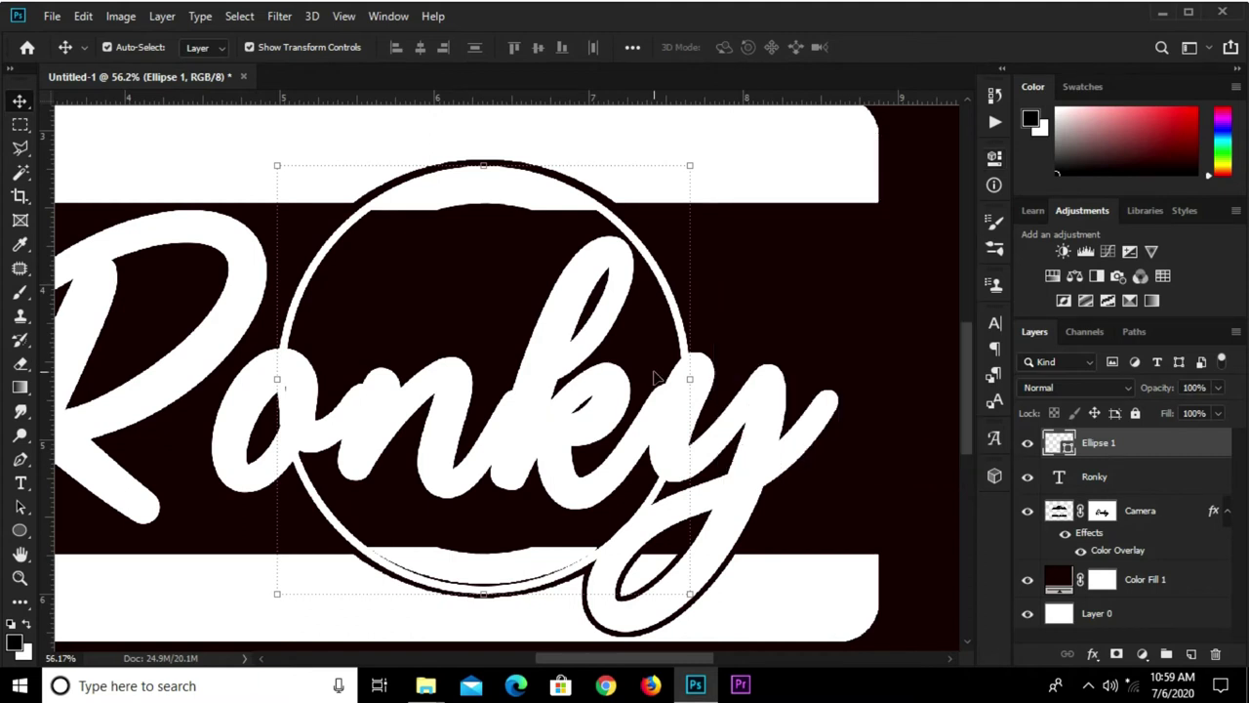
# - Nudge the ring up and shrink it slightly to fit the camera's lens area
pyautogui.press('Up')
pyautogui.press('Up')
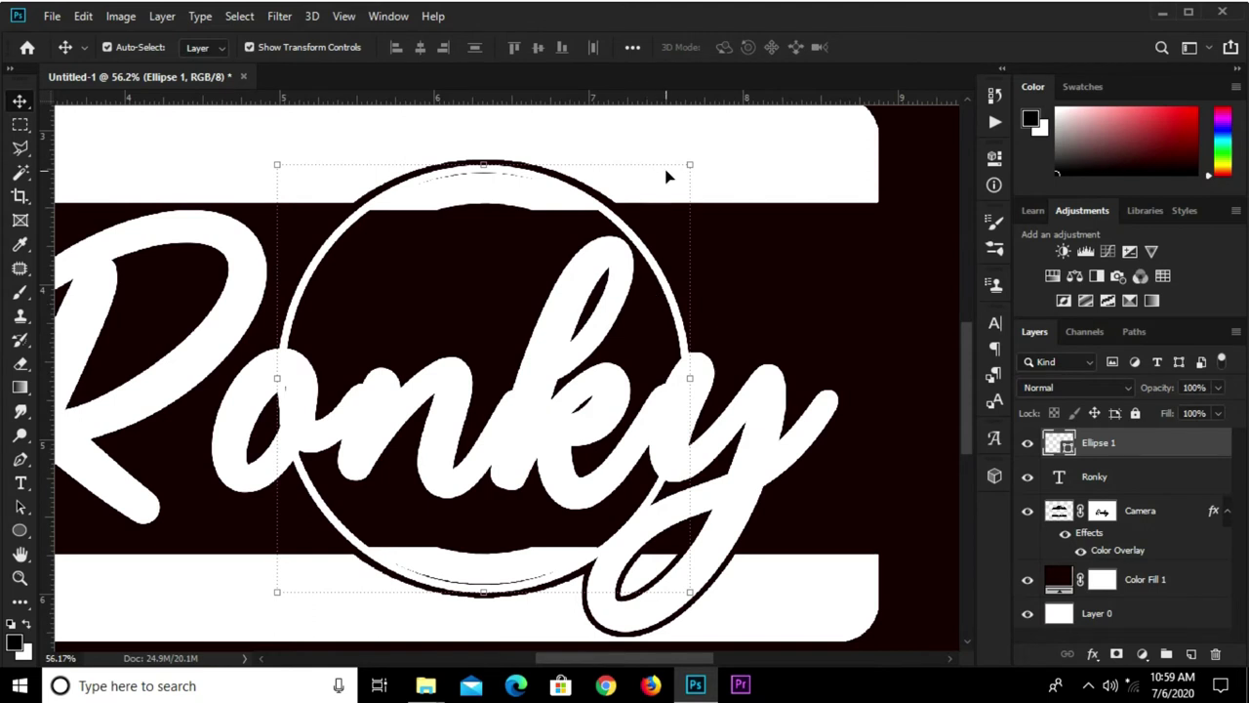
pyautogui.scroll(1, 683, 167)
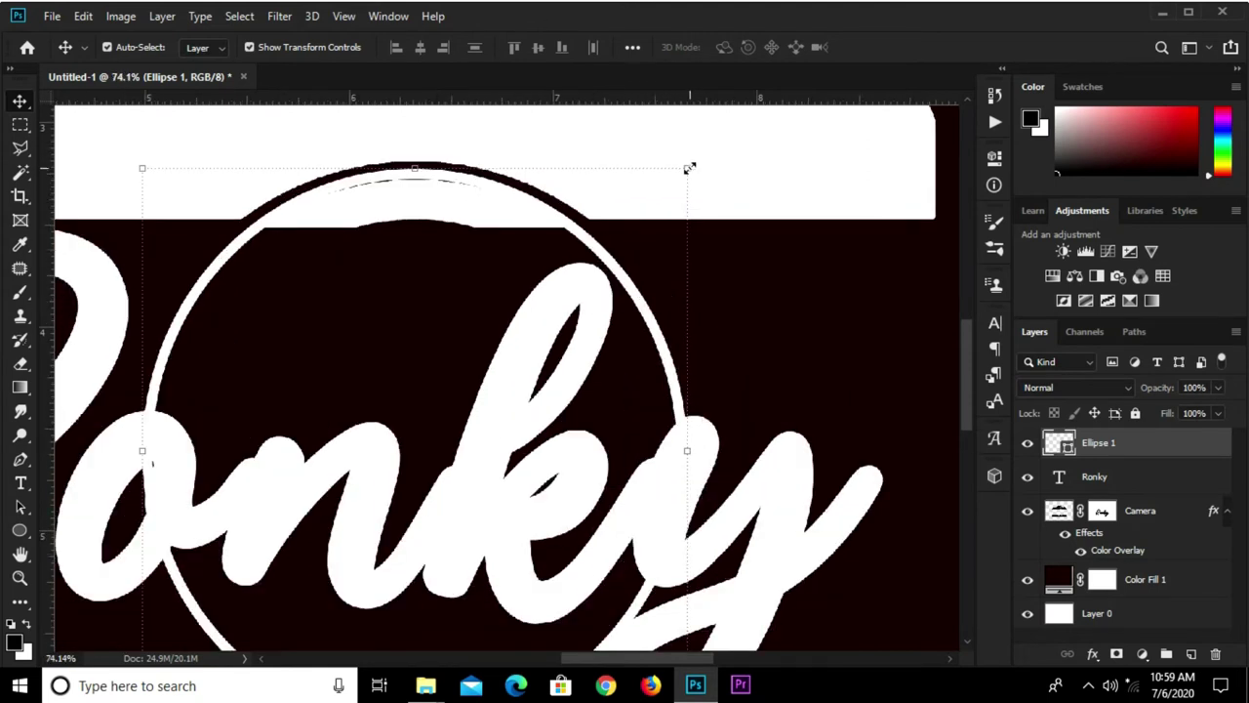
pyautogui.click(689, 167)
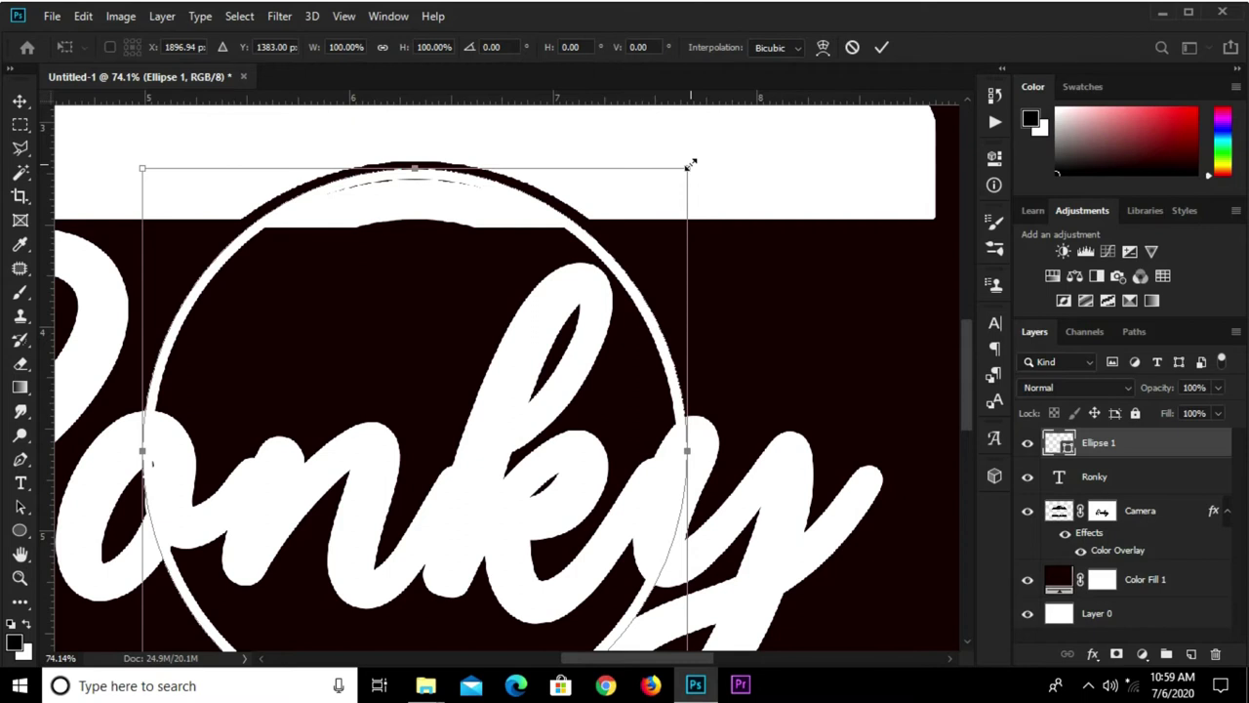
pyautogui.moveTo(689, 166); pyautogui.dragTo(689, 168)
pyautogui.scroll(-2, 688, 169)
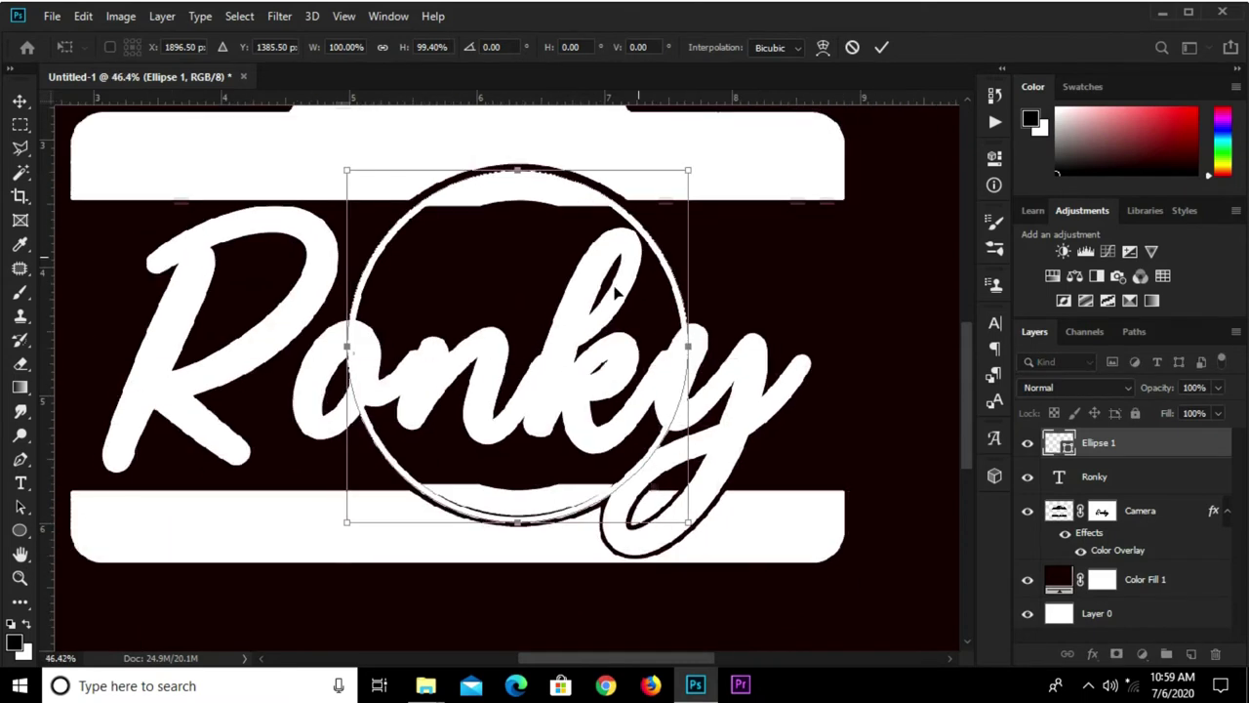
pyautogui.scroll(1, 350, 546)
pyautogui.scroll(1, 343, 539)
pyautogui.scroll(1, 348, 529)
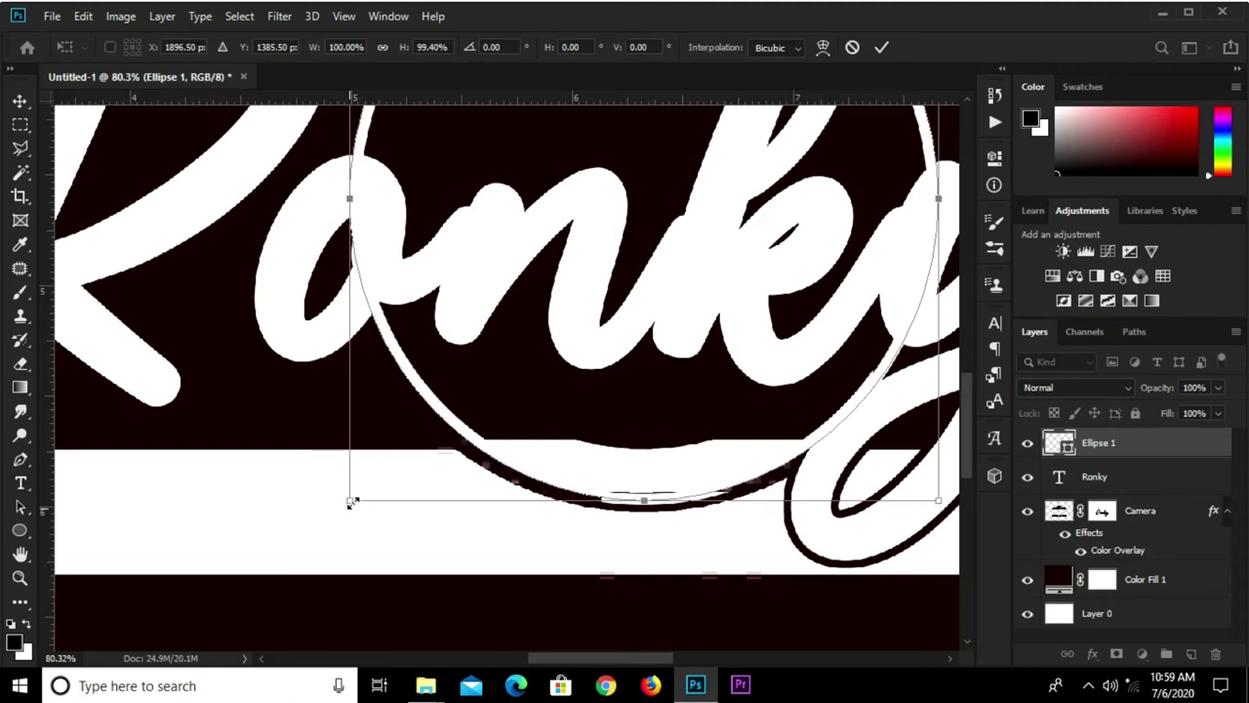
pyautogui.moveTo(349, 508); pyautogui.dragTo(354, 503)
pyautogui.scroll(-3, 510, 413)
pyautogui.scroll(-2, 510, 413)
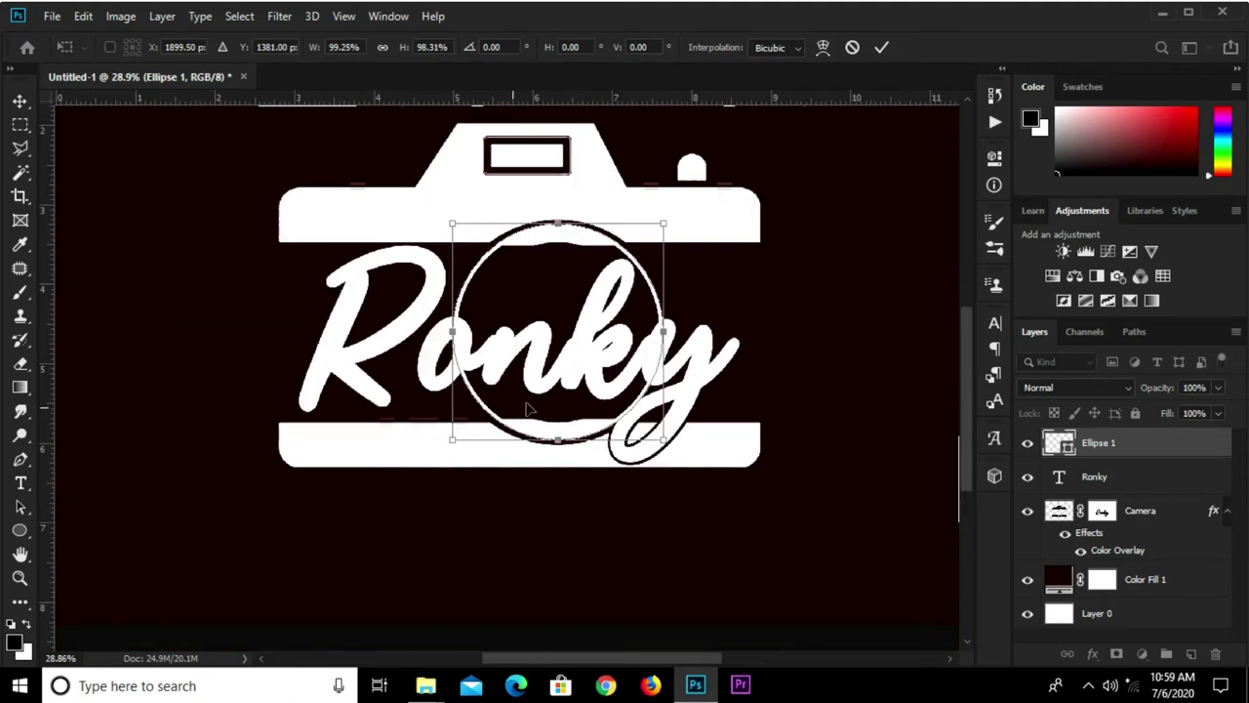
pyautogui.click(881, 47)
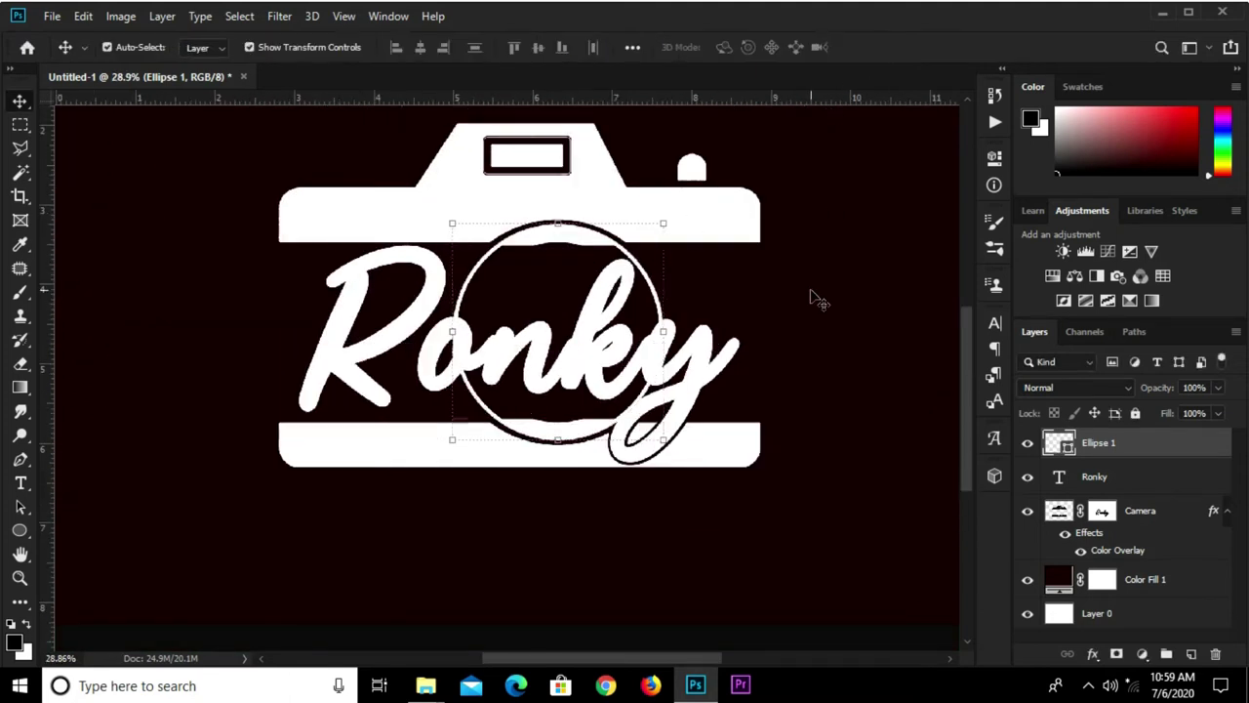
# - Load the Ronky letter outline as a selection and expand it by 8 pixels
pyautogui.click(816, 308)
pyautogui.click(392, 354)
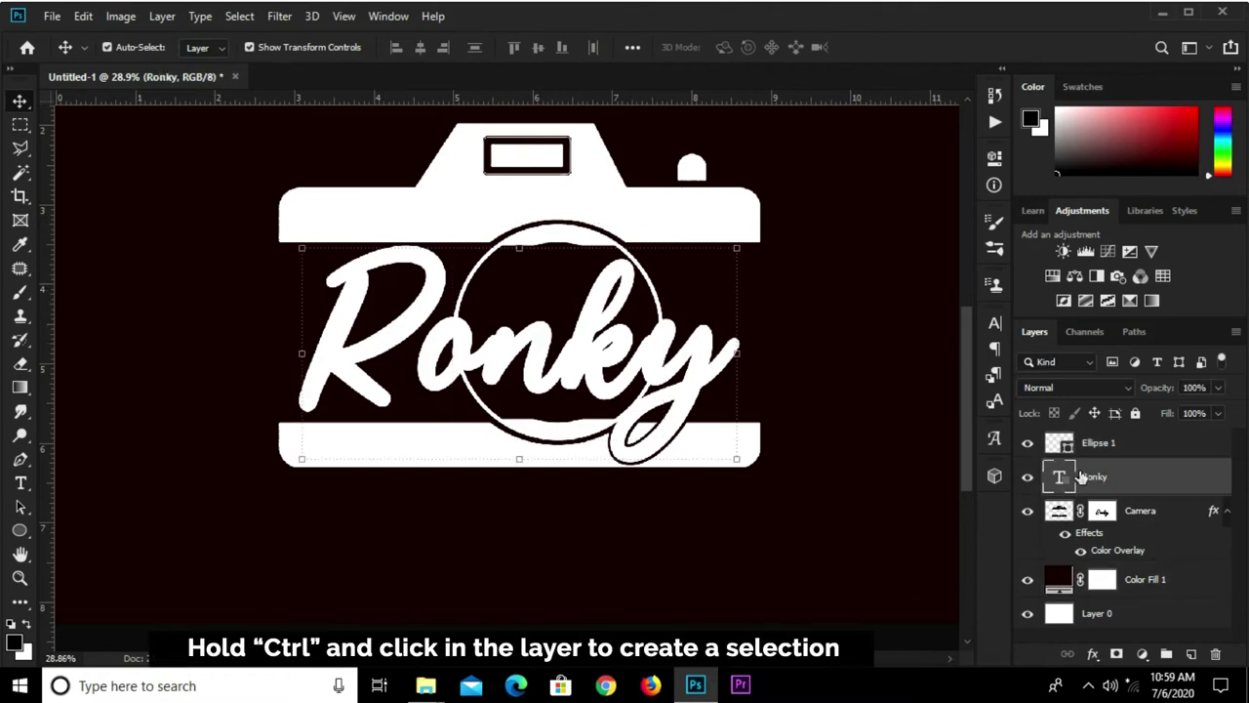
pyautogui.keyDown('ctrl'); pyautogui.click(1061, 477); pyautogui.keyUp('ctrl')
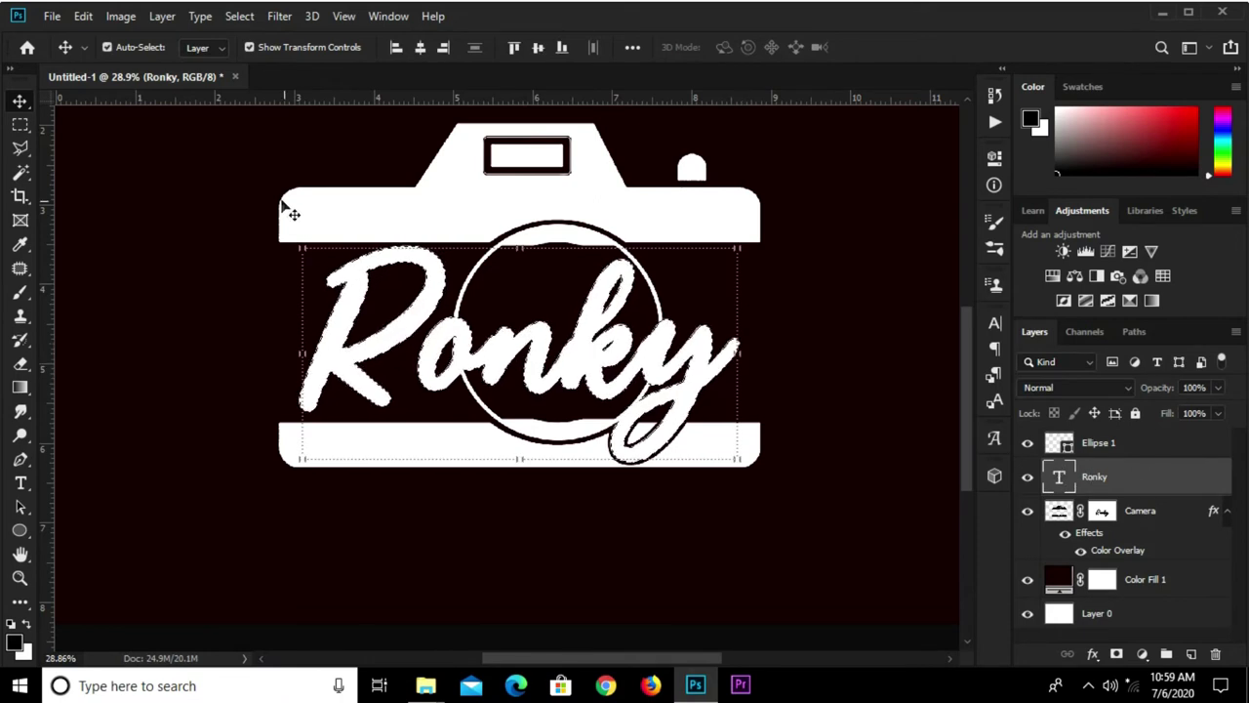
pyautogui.click(239, 16)
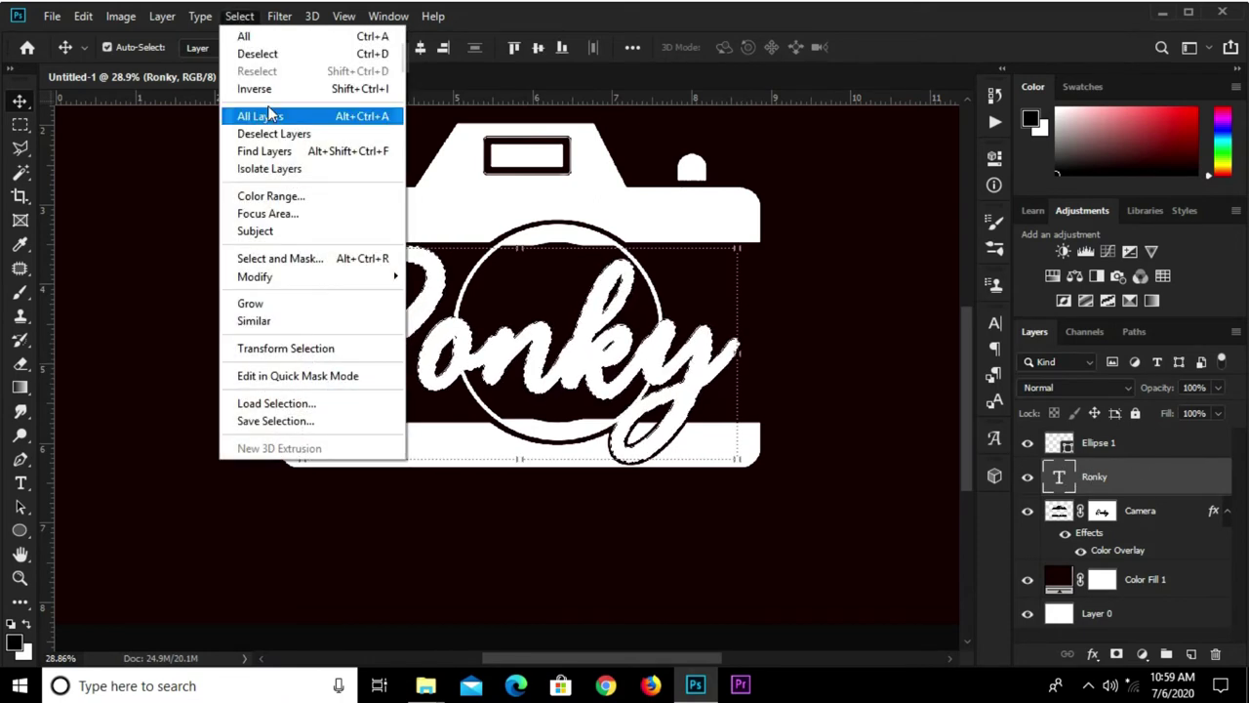
pyautogui.moveTo(255, 276)
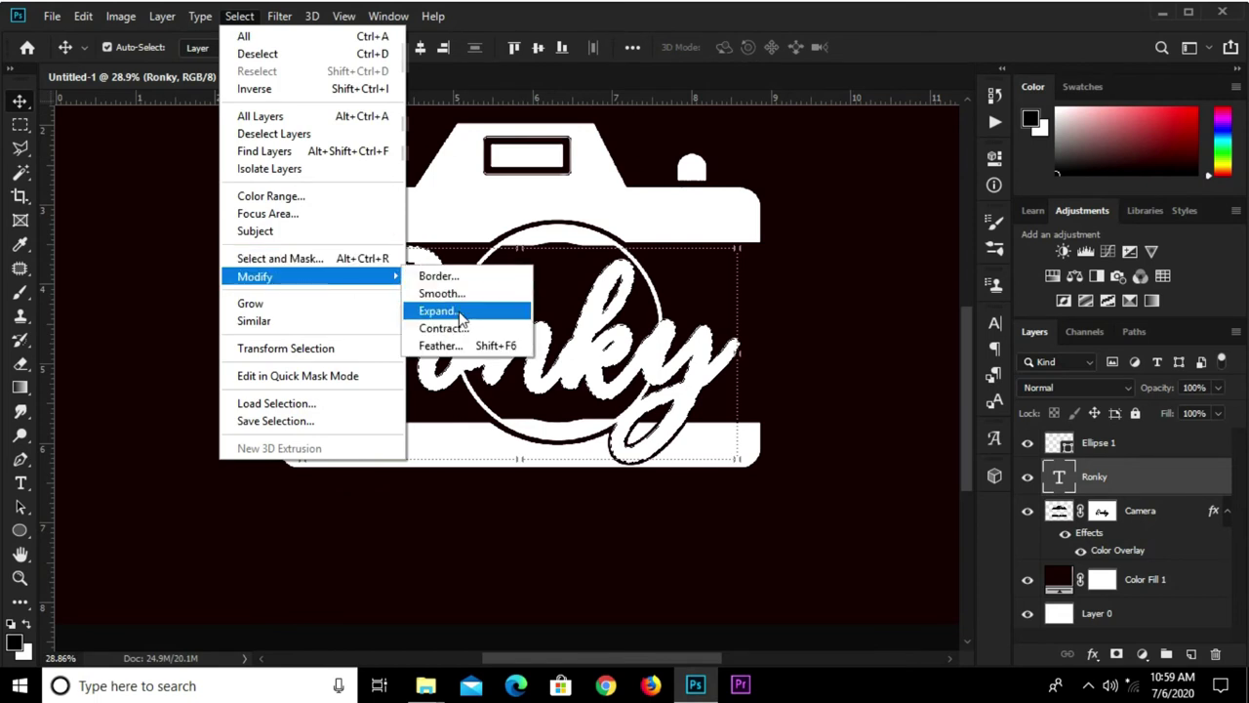
pyautogui.click(462, 319)
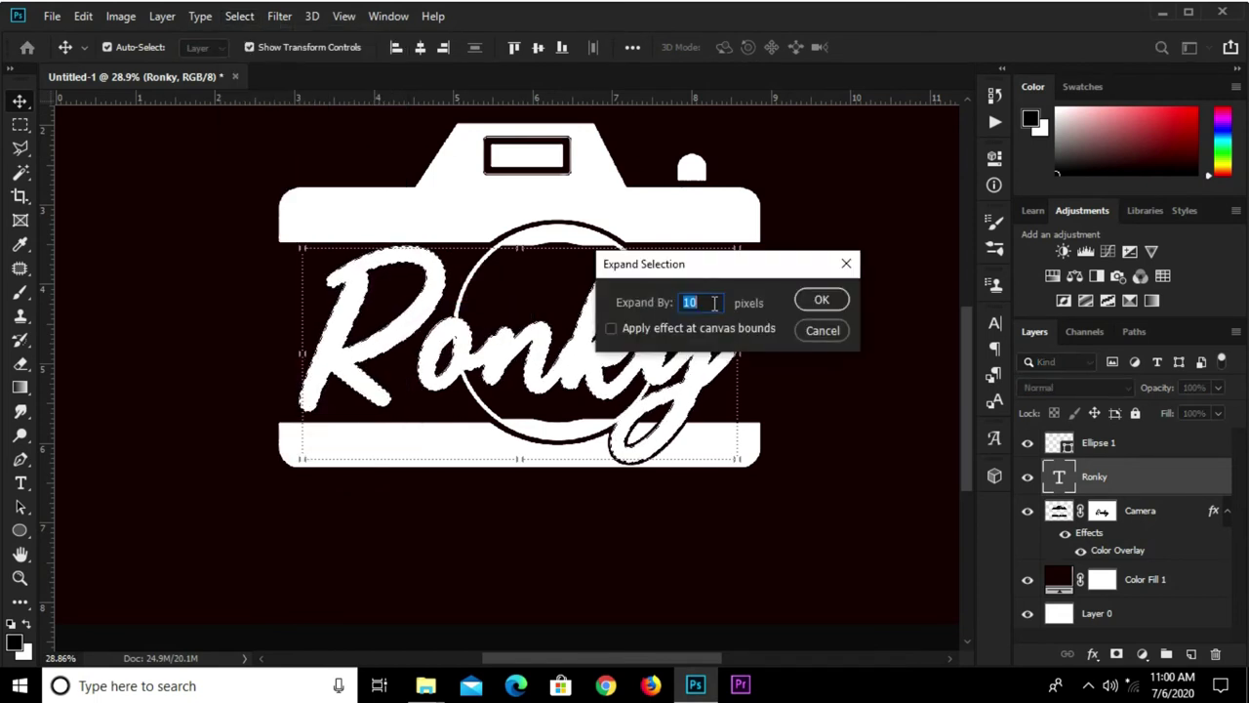
pyautogui.write('8')
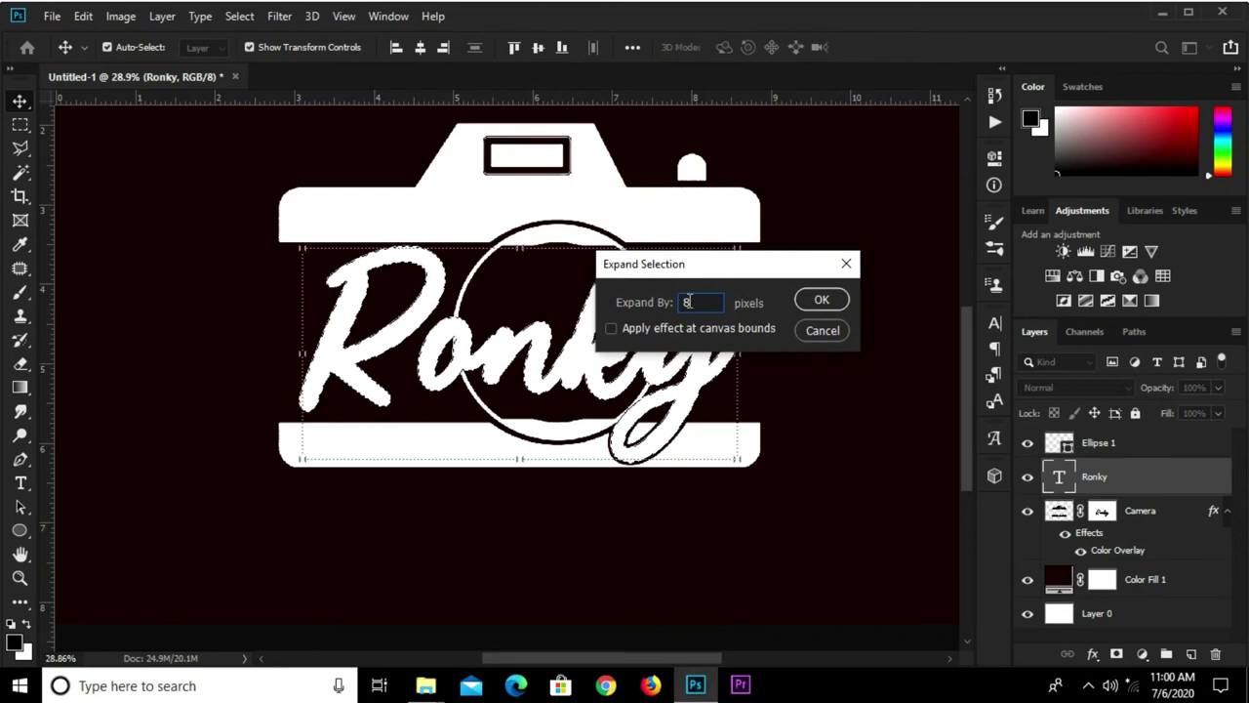
pyautogui.click(822, 301)
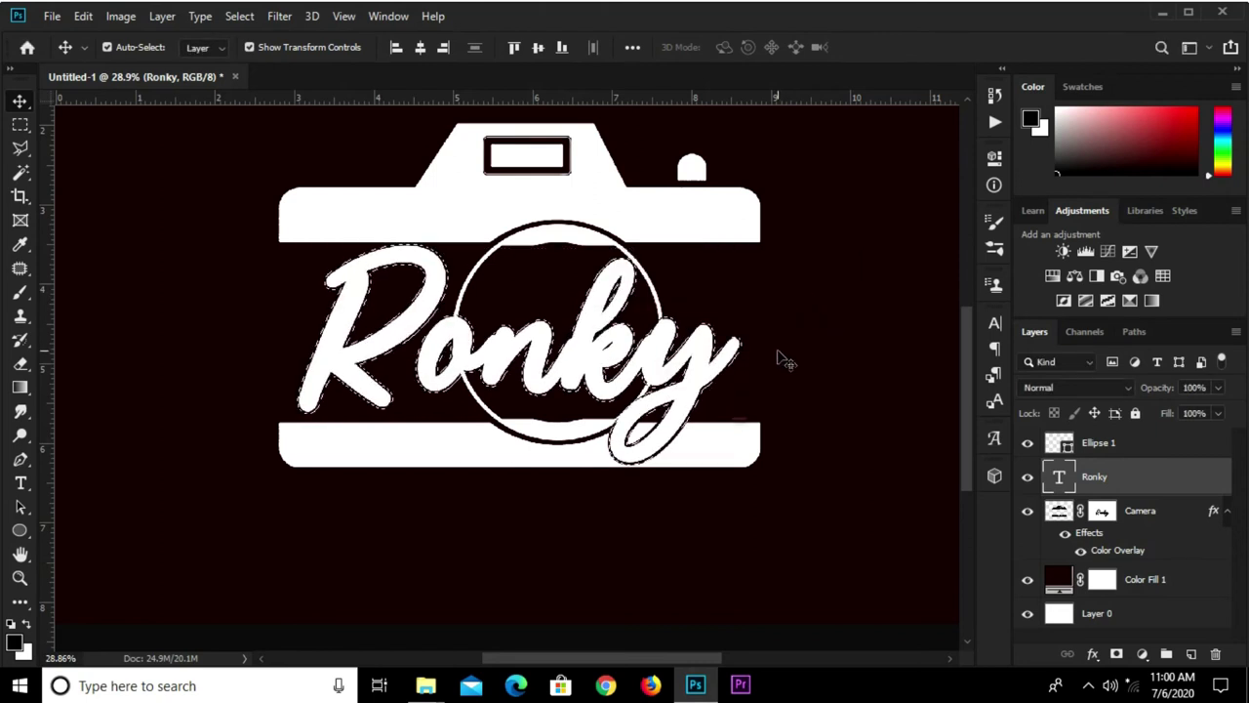
# - Add a layer mask to Ellipse 1 from the Ronky selection and invert it
pyautogui.click(1129, 447)
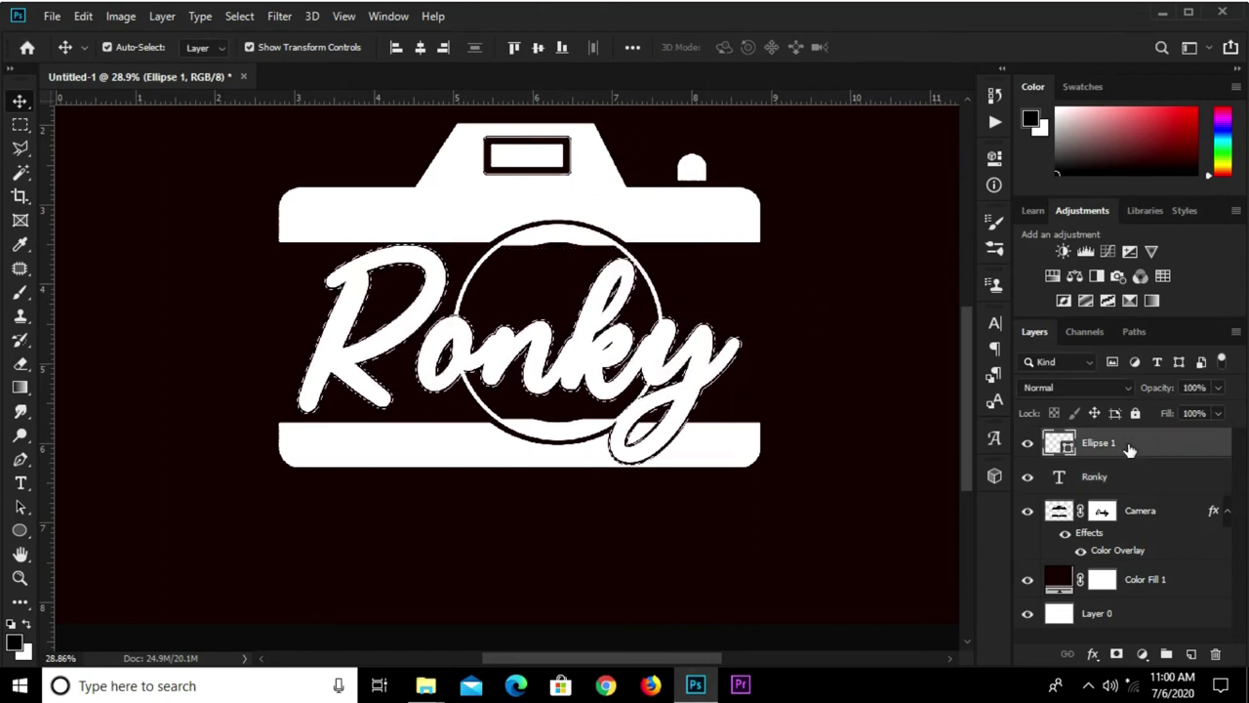
pyautogui.click(1116, 653)
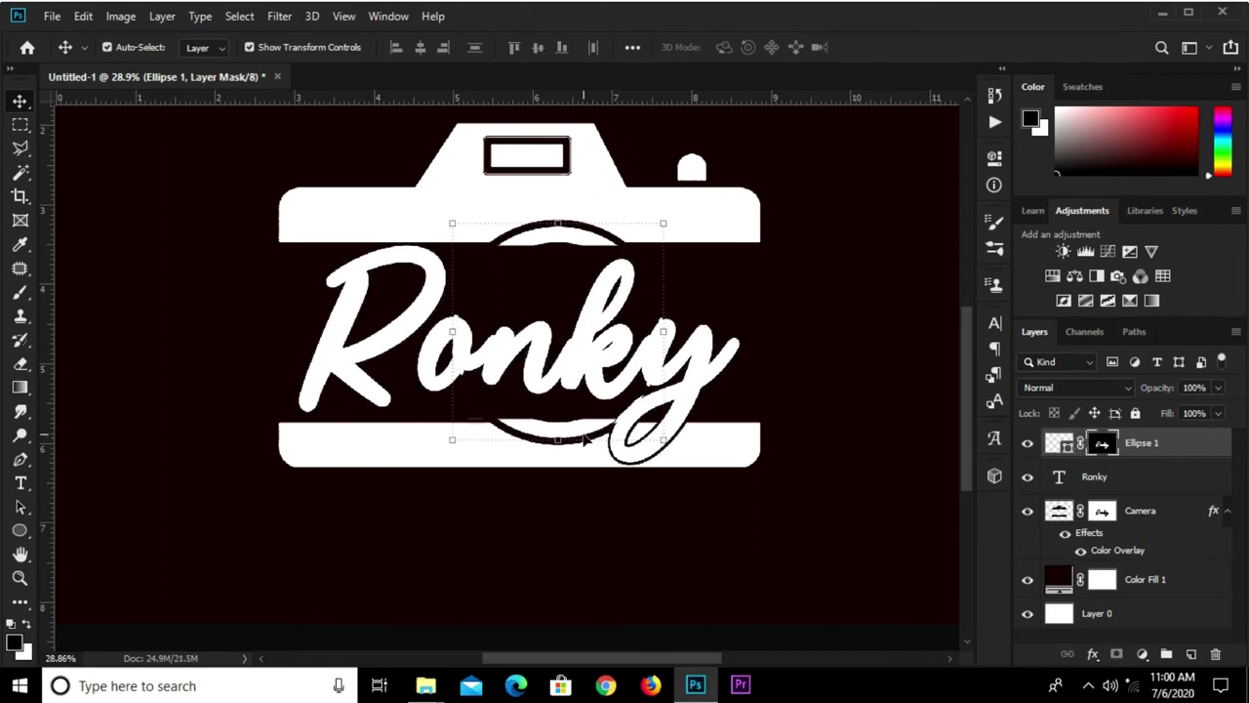
pyautogui.hotkey('ctrl', 'i')
pyautogui.hotkey('ctrl', 'i')
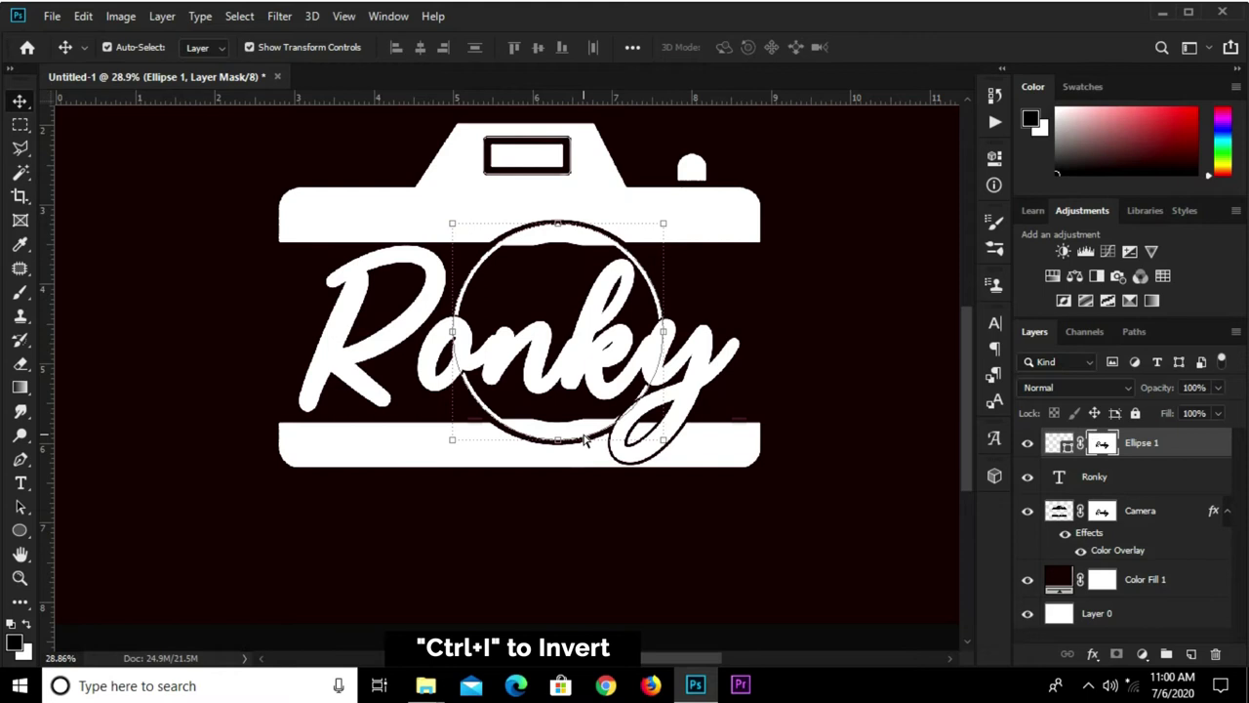
pyautogui.scroll(2, 530, 389)
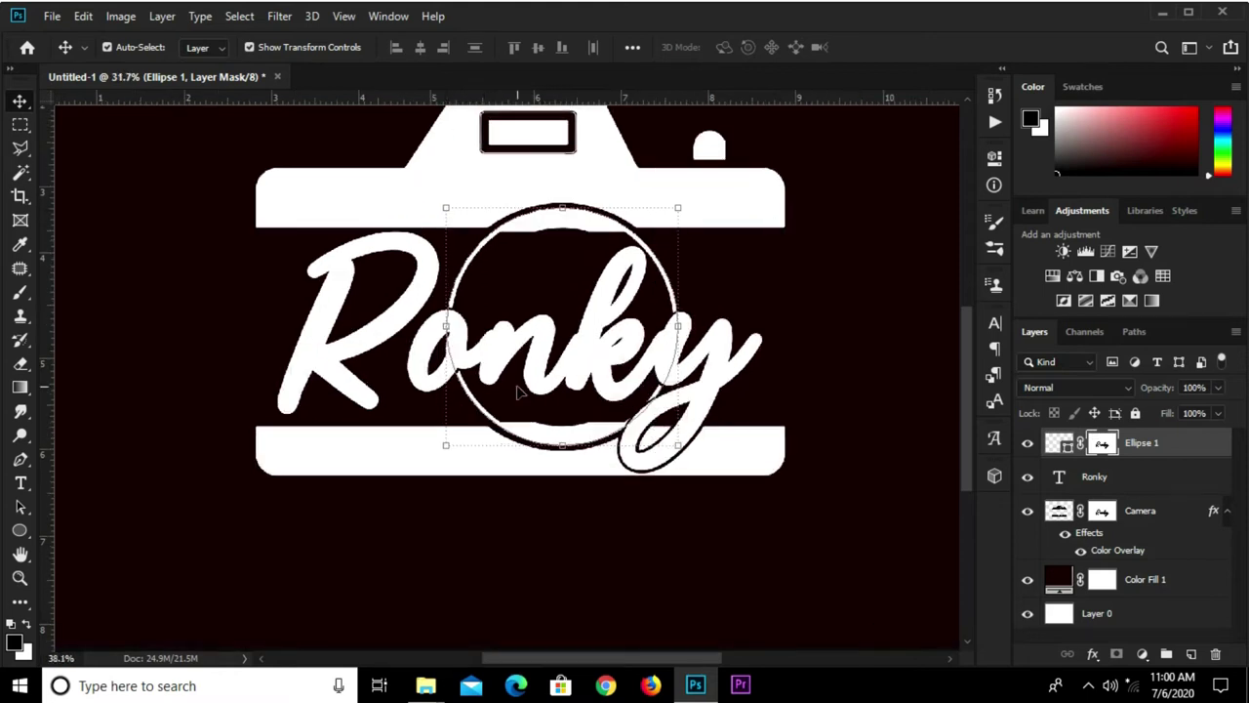
pyautogui.click(504, 558)
pyautogui.scroll(-2, 563, 453)
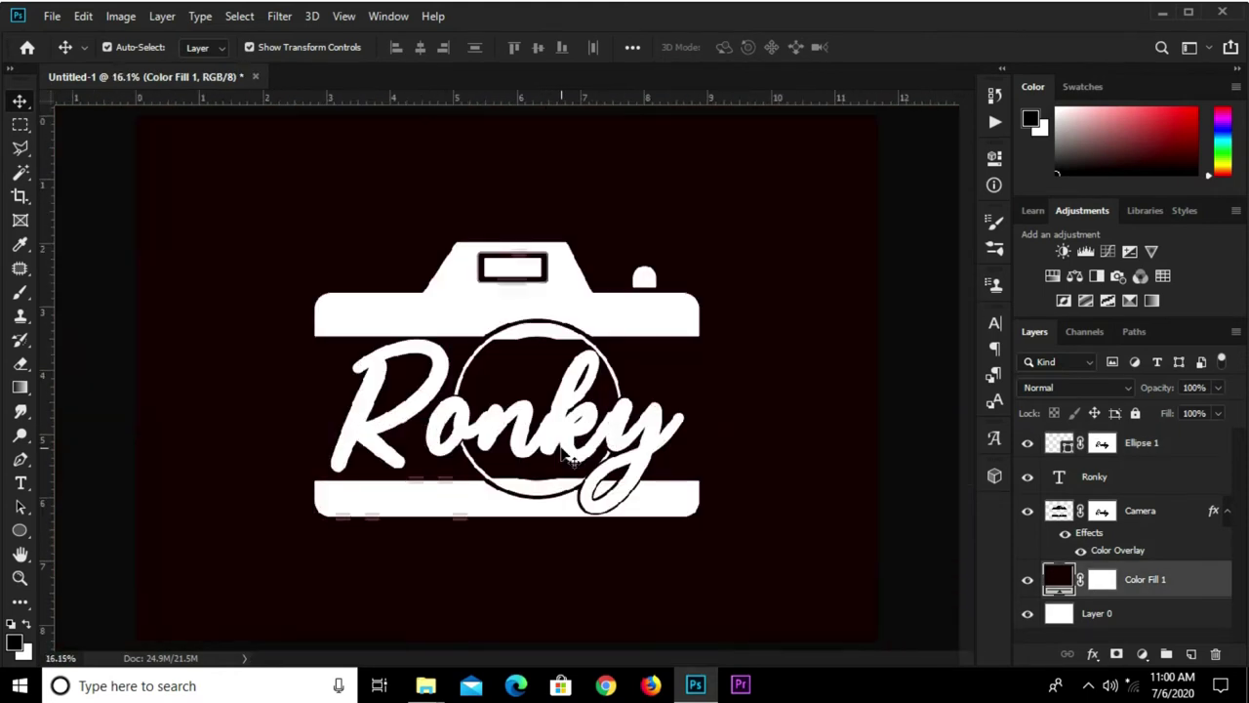
pyautogui.scroll(-2, 557, 524)
pyautogui.scroll(1, 557, 524)
pyautogui.scroll(1, 556, 527)
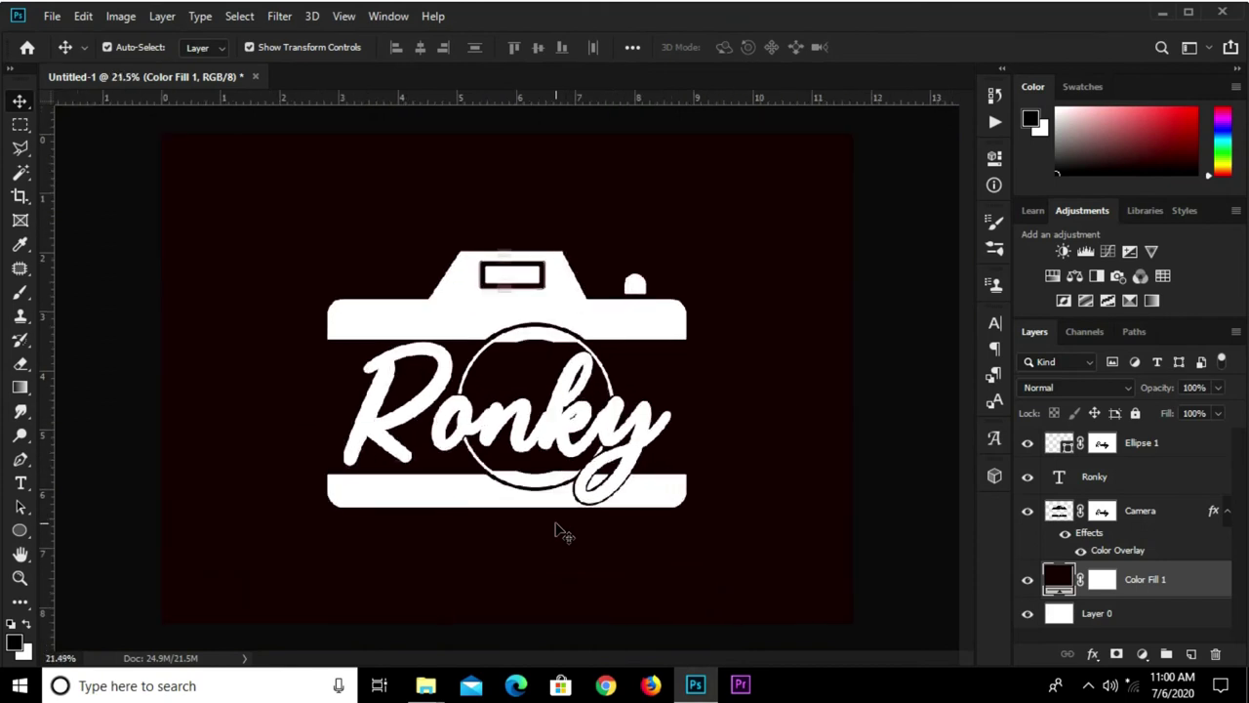
pyautogui.scroll(1, 557, 524)
pyautogui.scroll(-1, 557, 524)
pyautogui.scroll(-1, 557, 524)
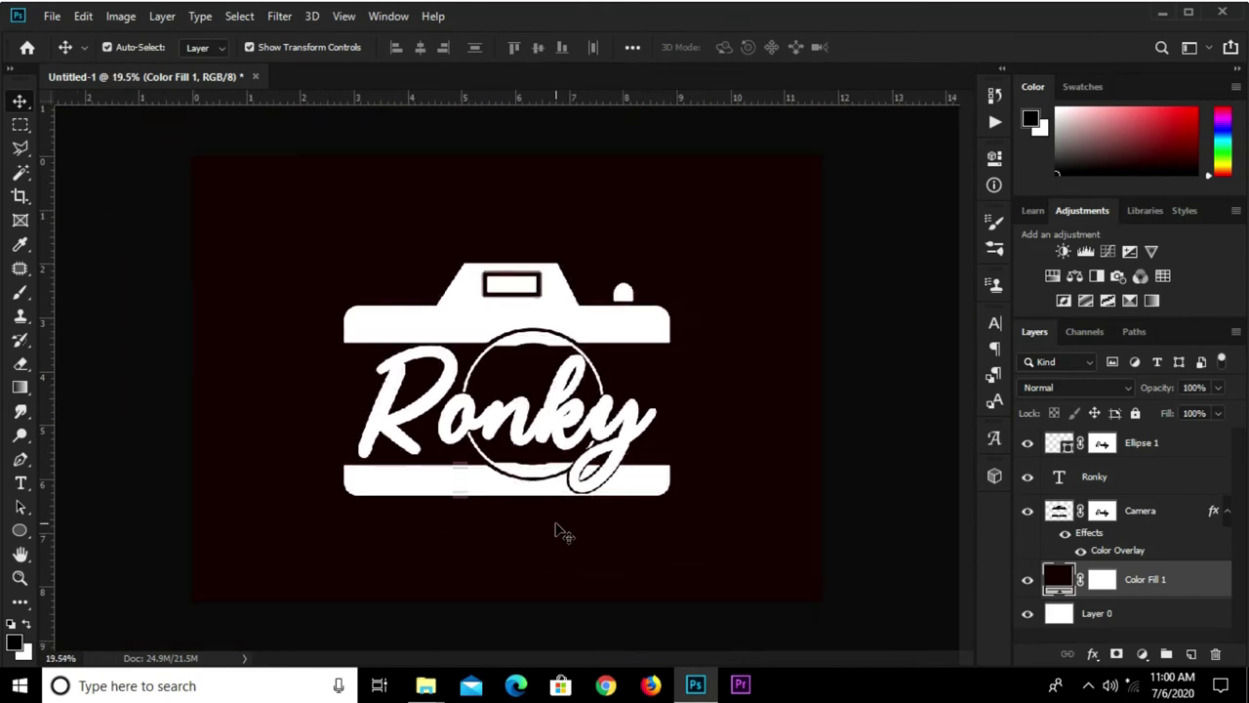
# - Draw a wide rectangle below the camera and fully round its corners
pyautogui.click(20, 530)
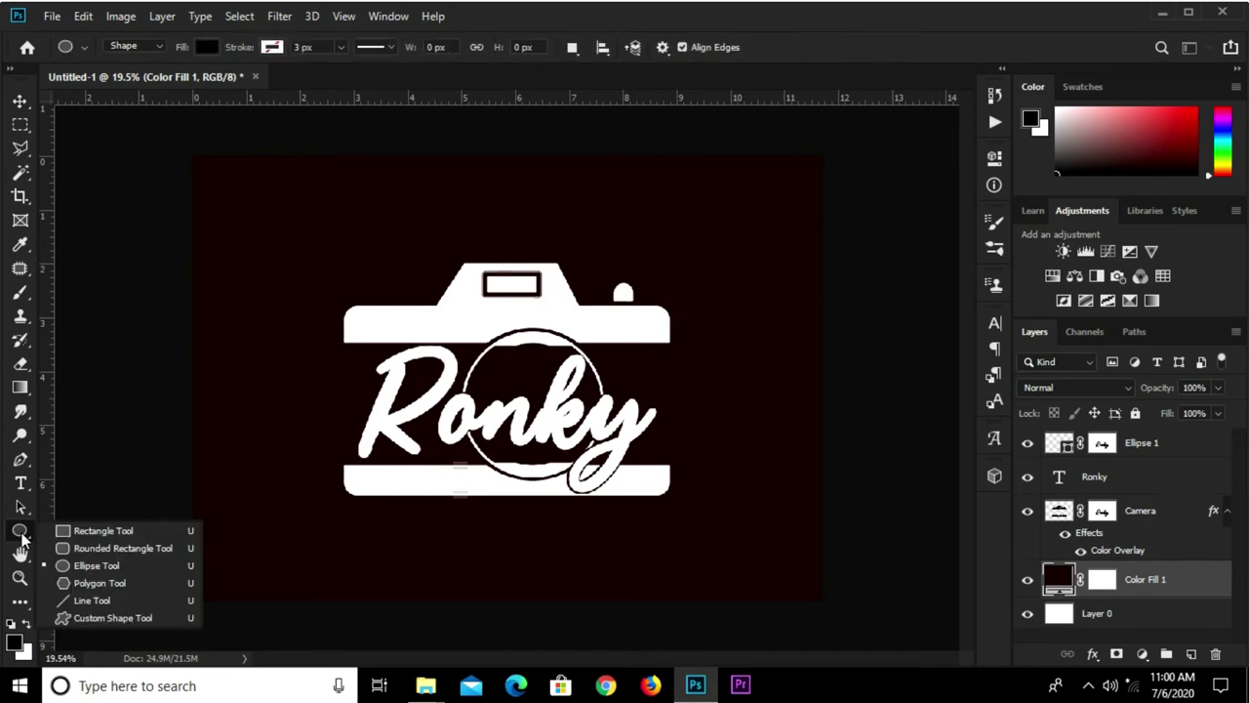
pyautogui.click(92, 529)
pyautogui.scroll(1, 460, 555)
pyautogui.scroll(1, 410, 552)
pyautogui.moveTo(313, 535); pyautogui.dragTo(719, 577)
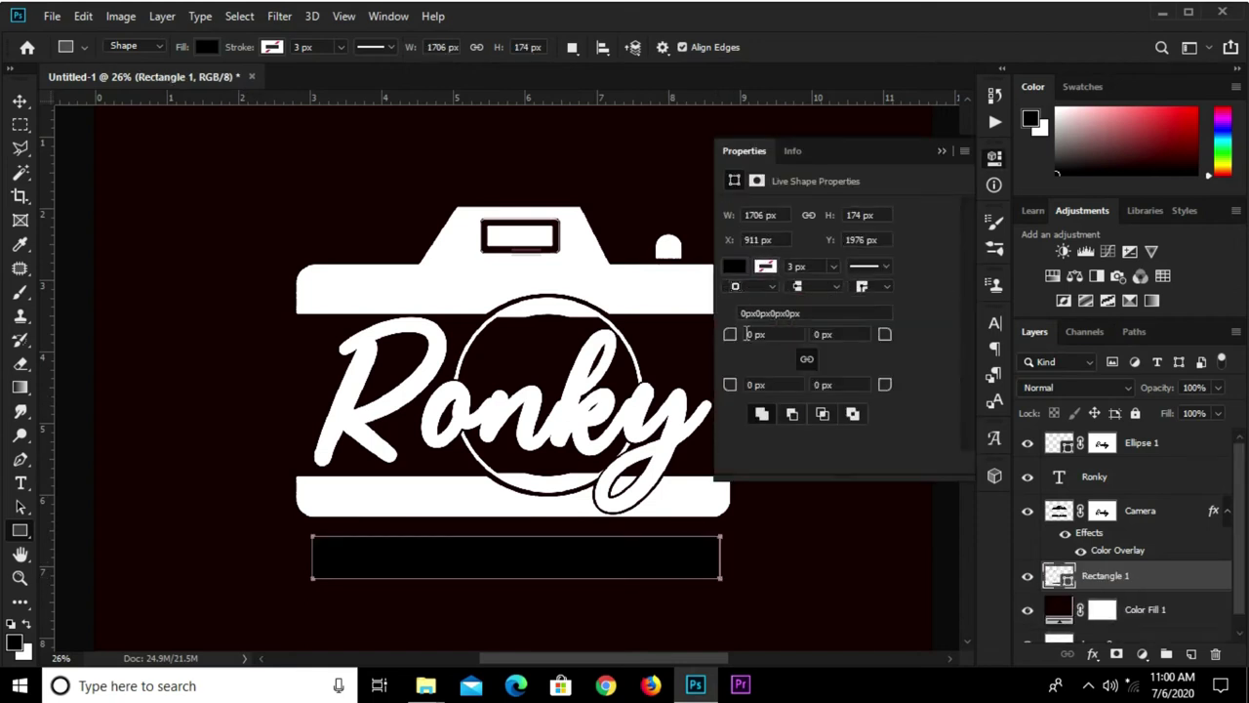
pyautogui.moveTo(730, 332); pyautogui.dragTo(815, 334)
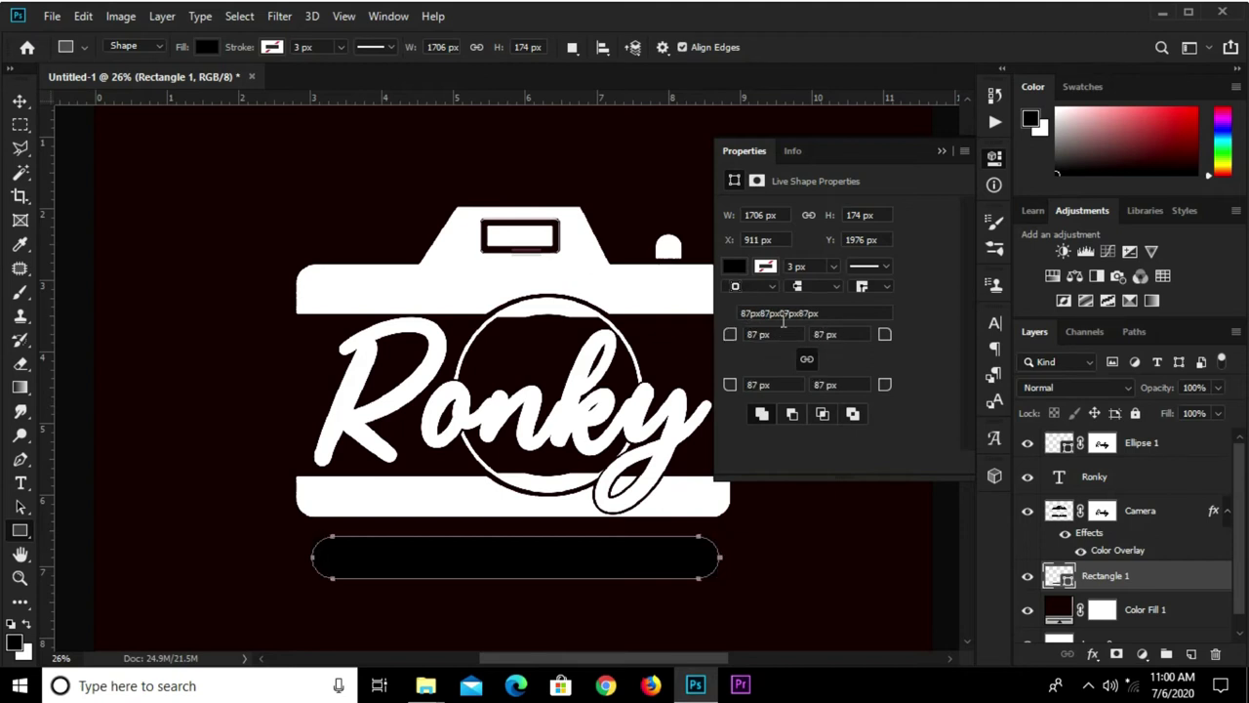
pyautogui.click(942, 152)
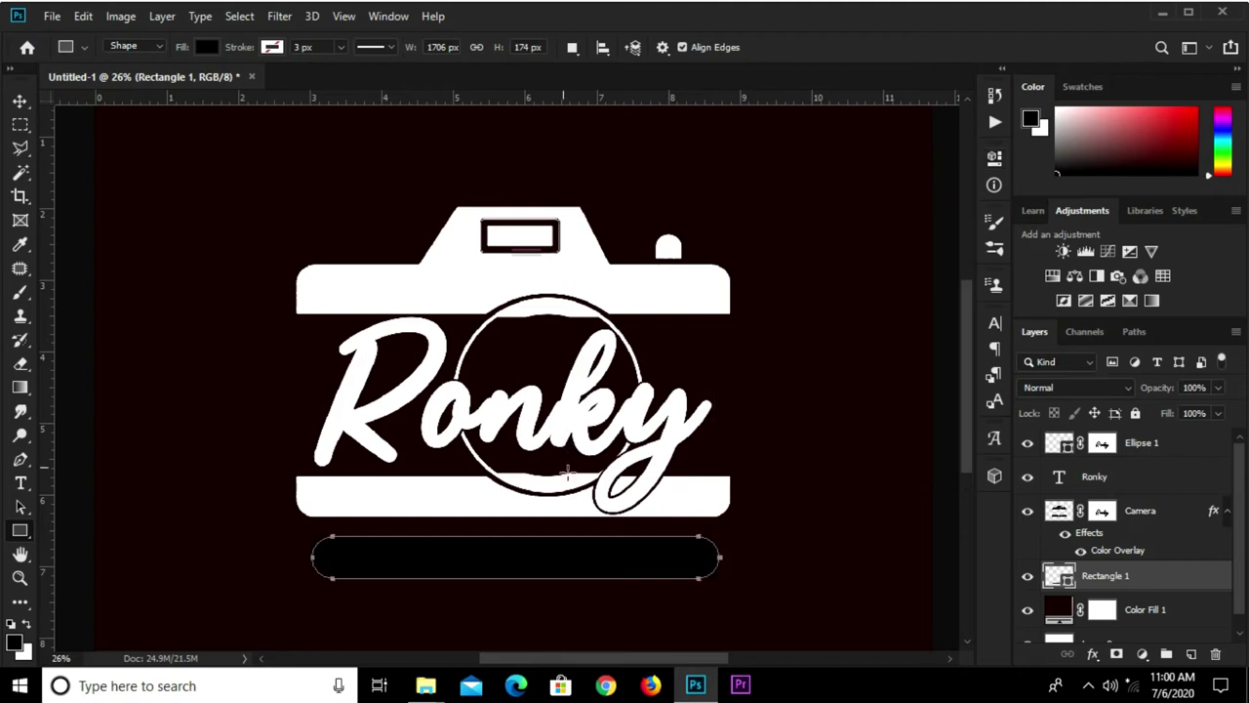
# - Set Rectangle 1's fill to white, zoom out and deselect it
pyautogui.press('v')
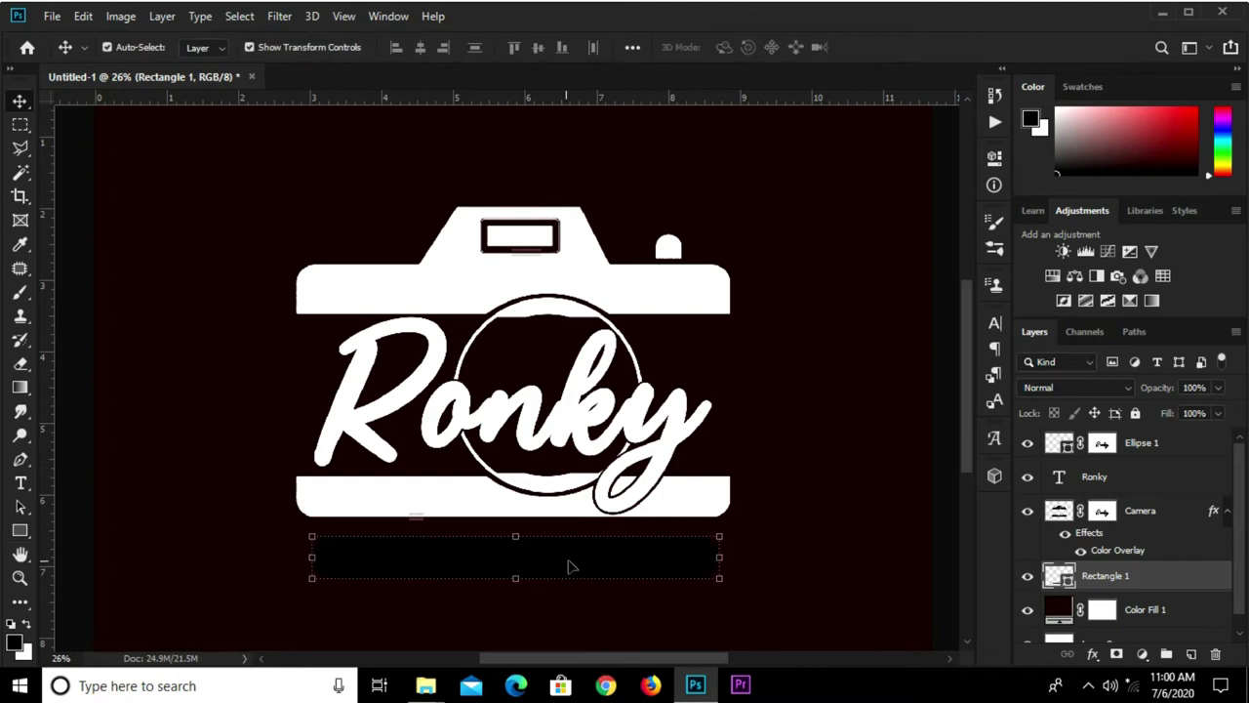
pyautogui.click(993, 162)
pyautogui.click(734, 267)
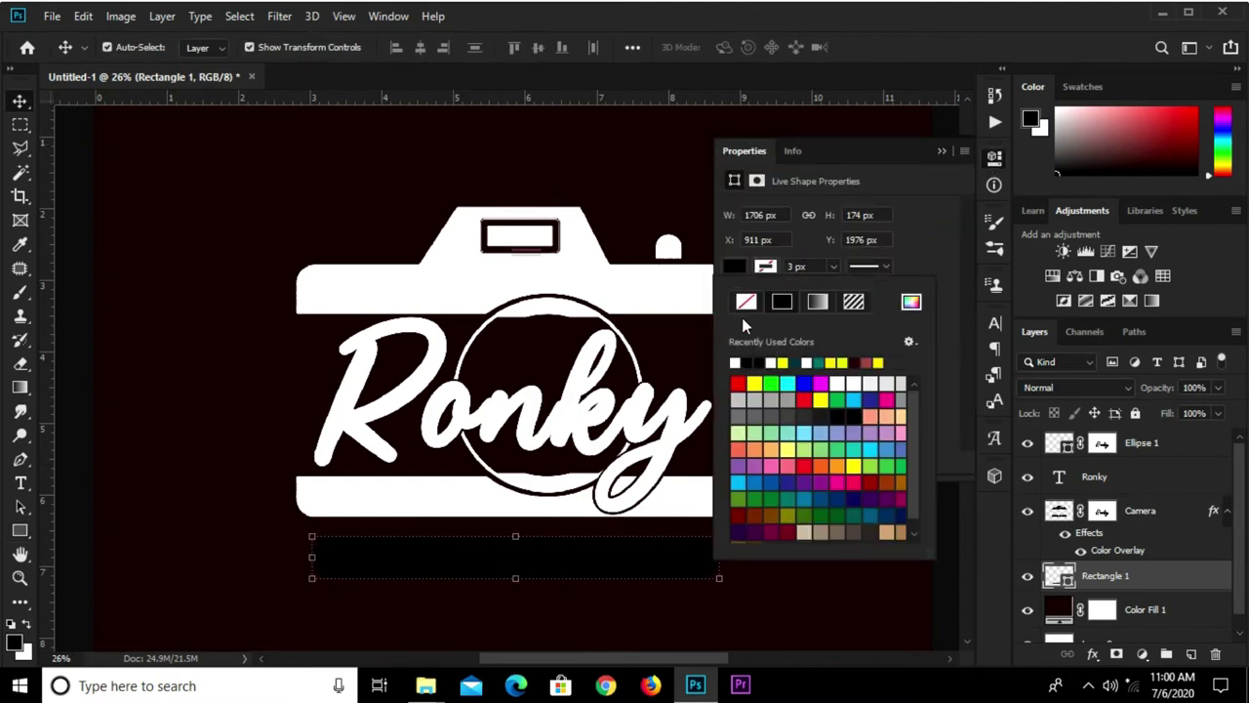
pyautogui.click(734, 363)
pyautogui.click(942, 152)
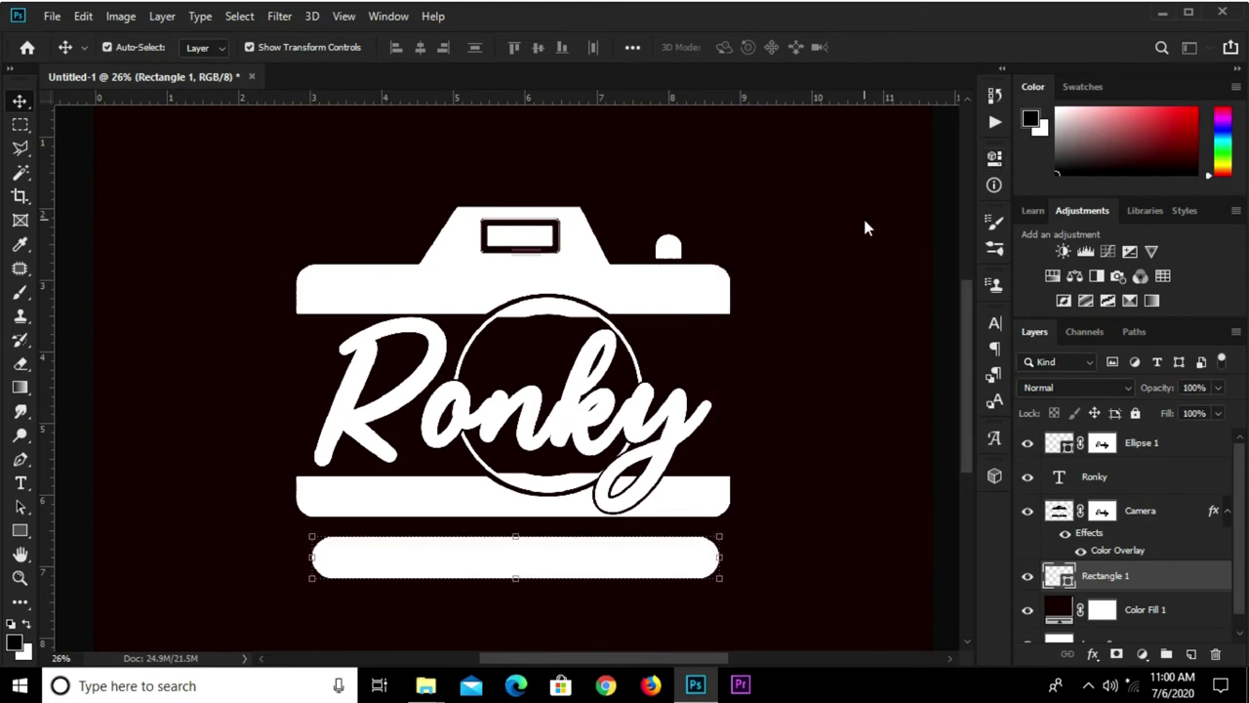
pyautogui.hotkey('ctrl', '-')
pyautogui.click(810, 371)
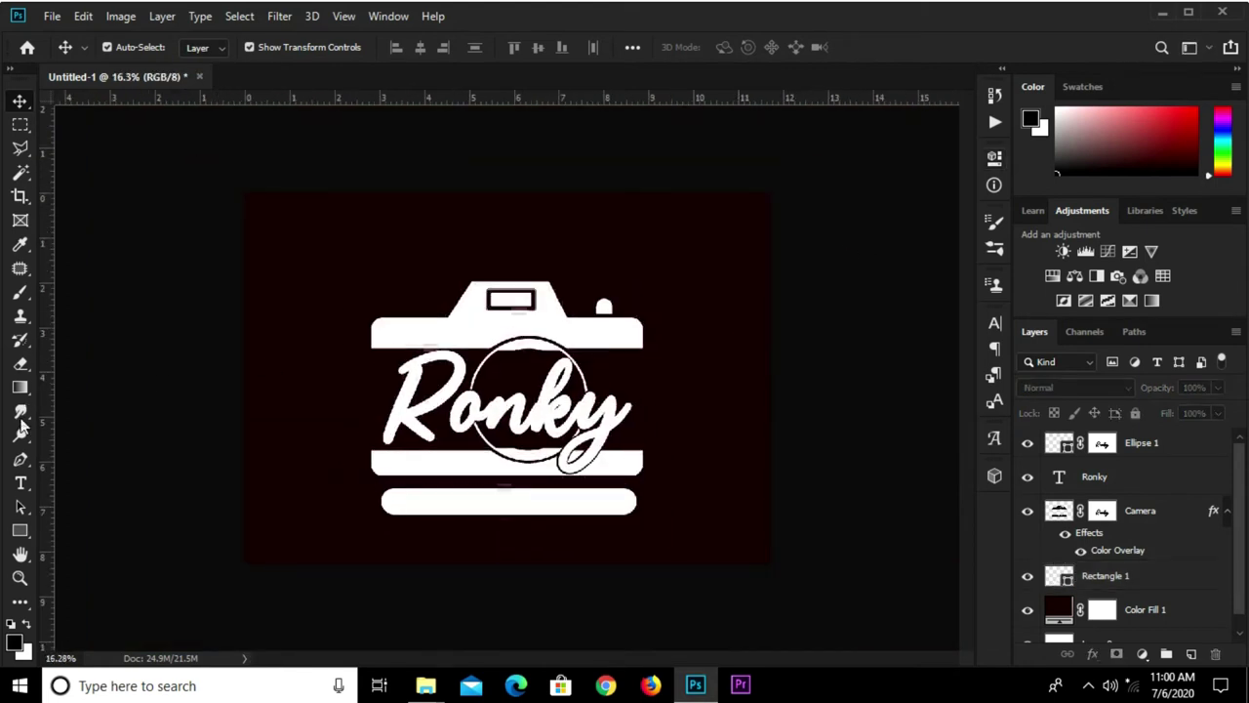
# - Add the caption text 'Photograph' and move it below the camera
pyautogui.click(20, 483)
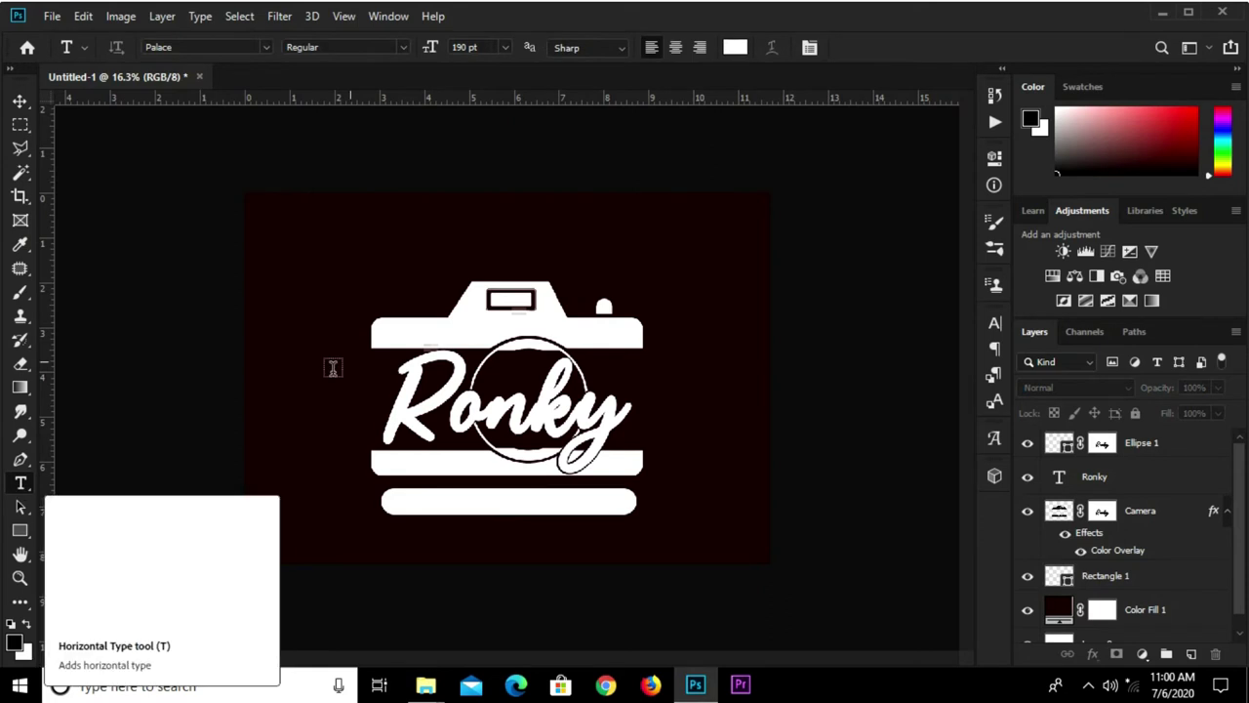
pyautogui.click(465, 237)
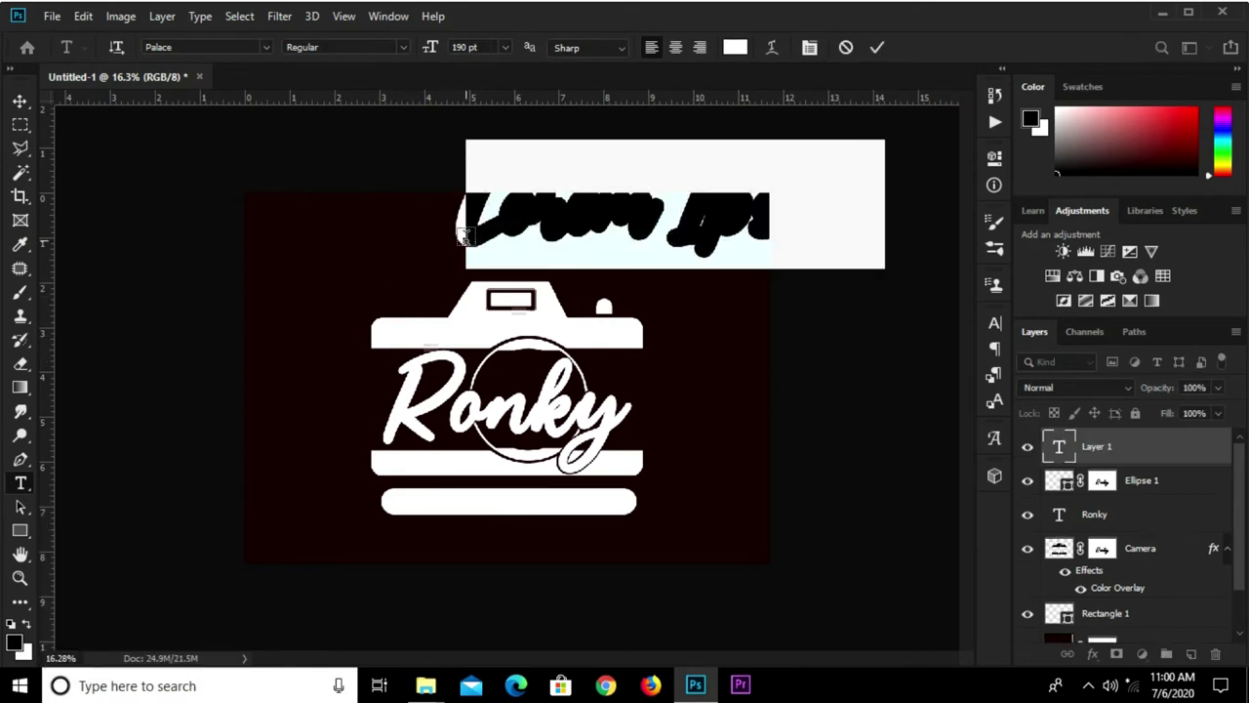
pyautogui.write('Pho')
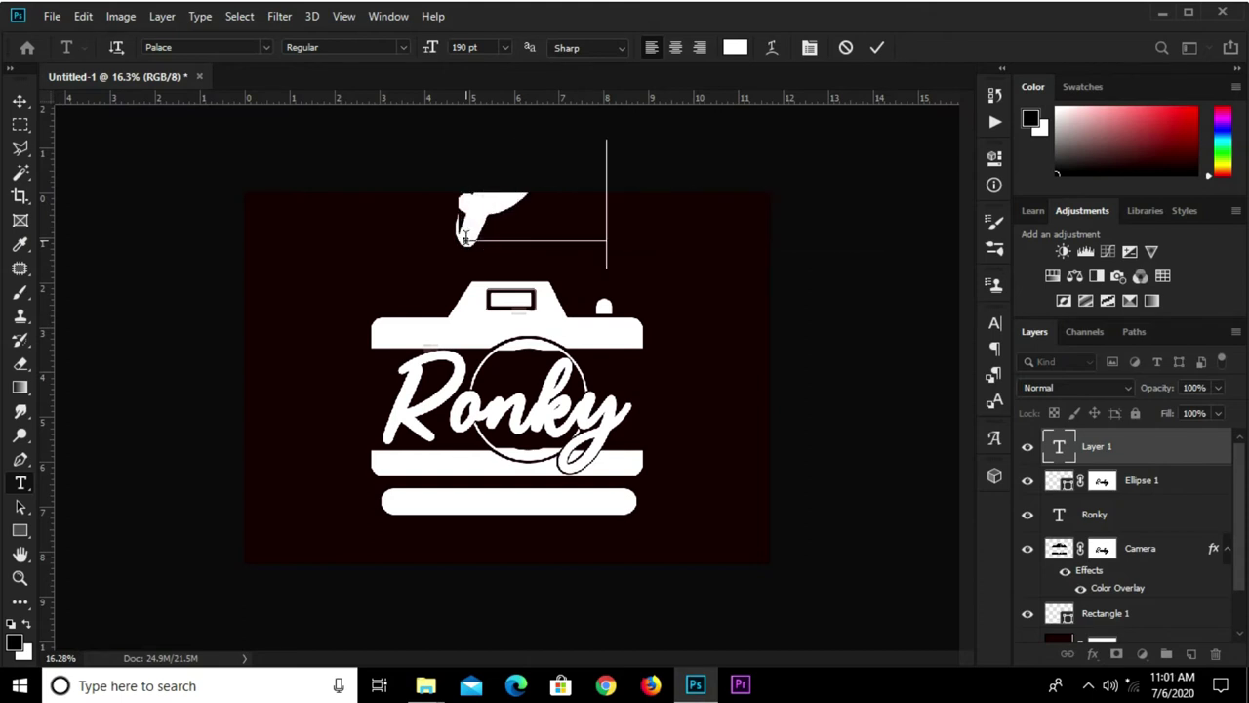
pyautogui.write('t')
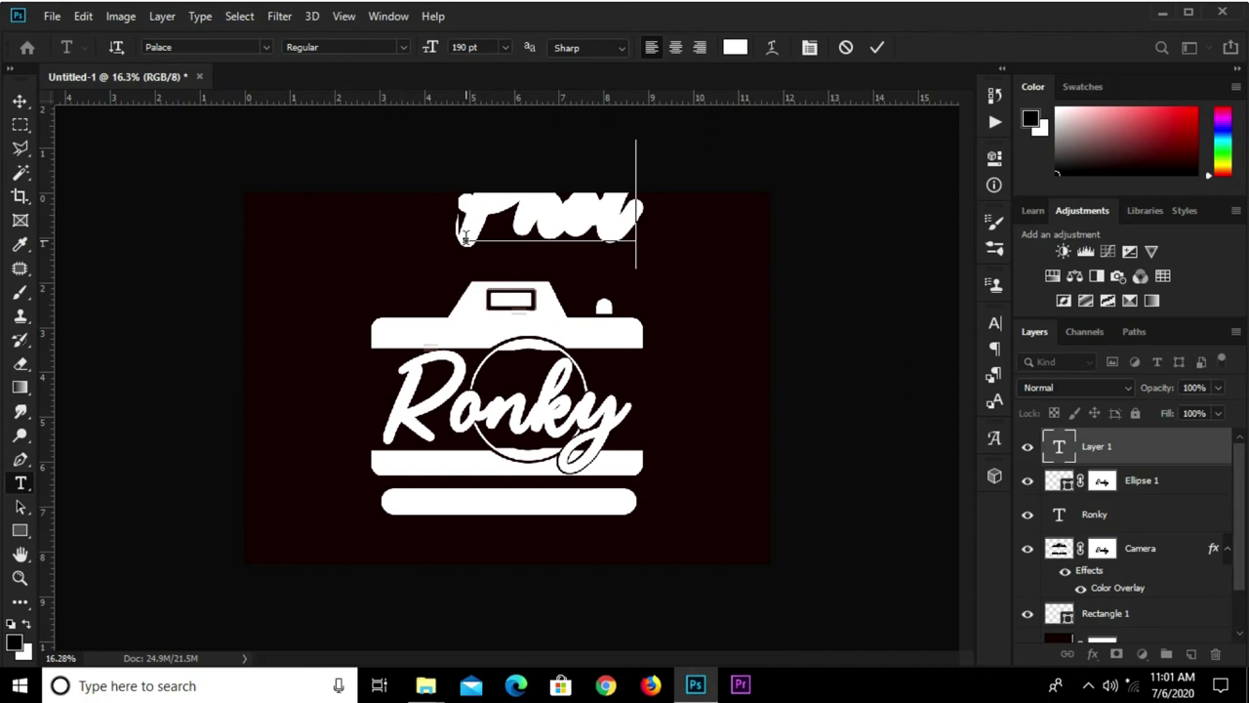
pyautogui.write('o')
pyautogui.write('g')
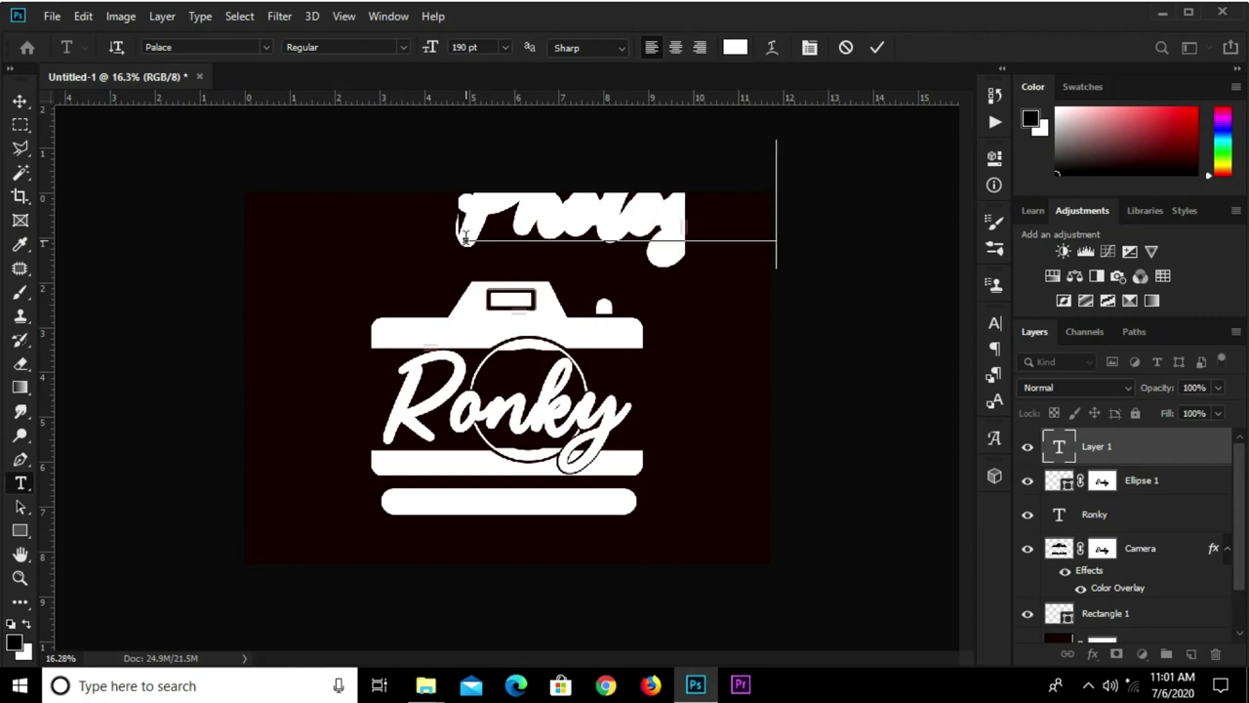
pyautogui.write('raph')
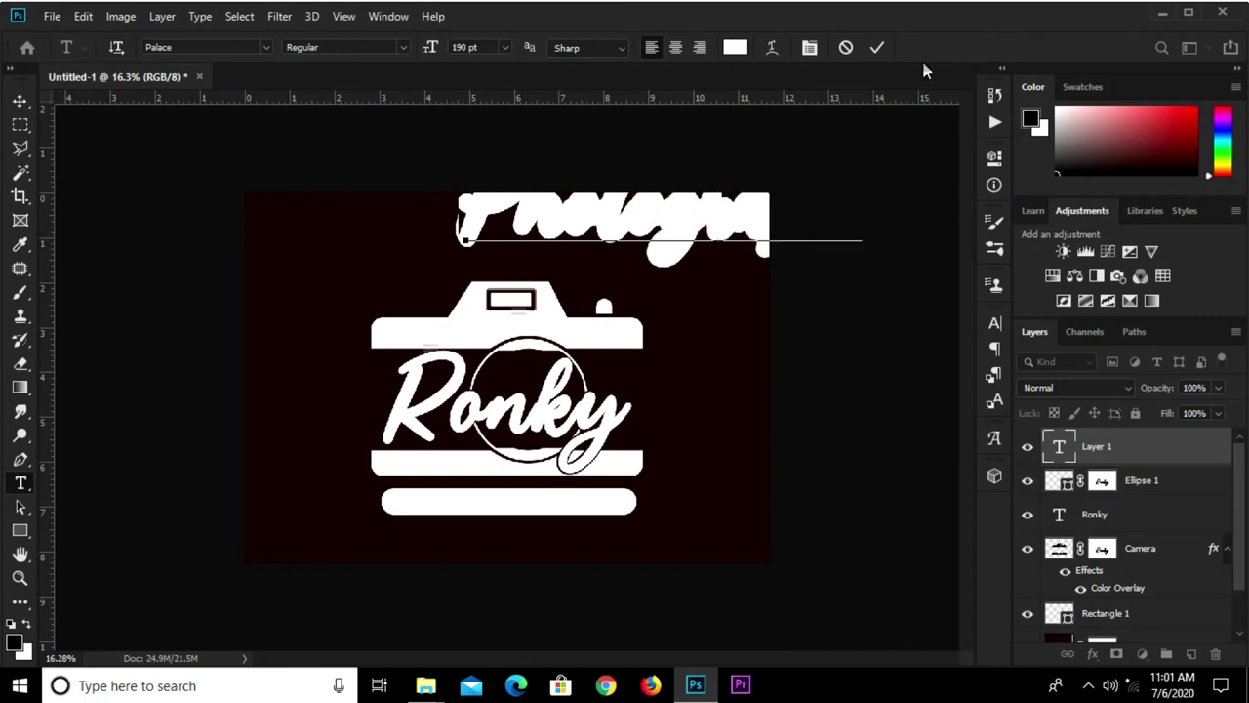
pyautogui.click(877, 46)
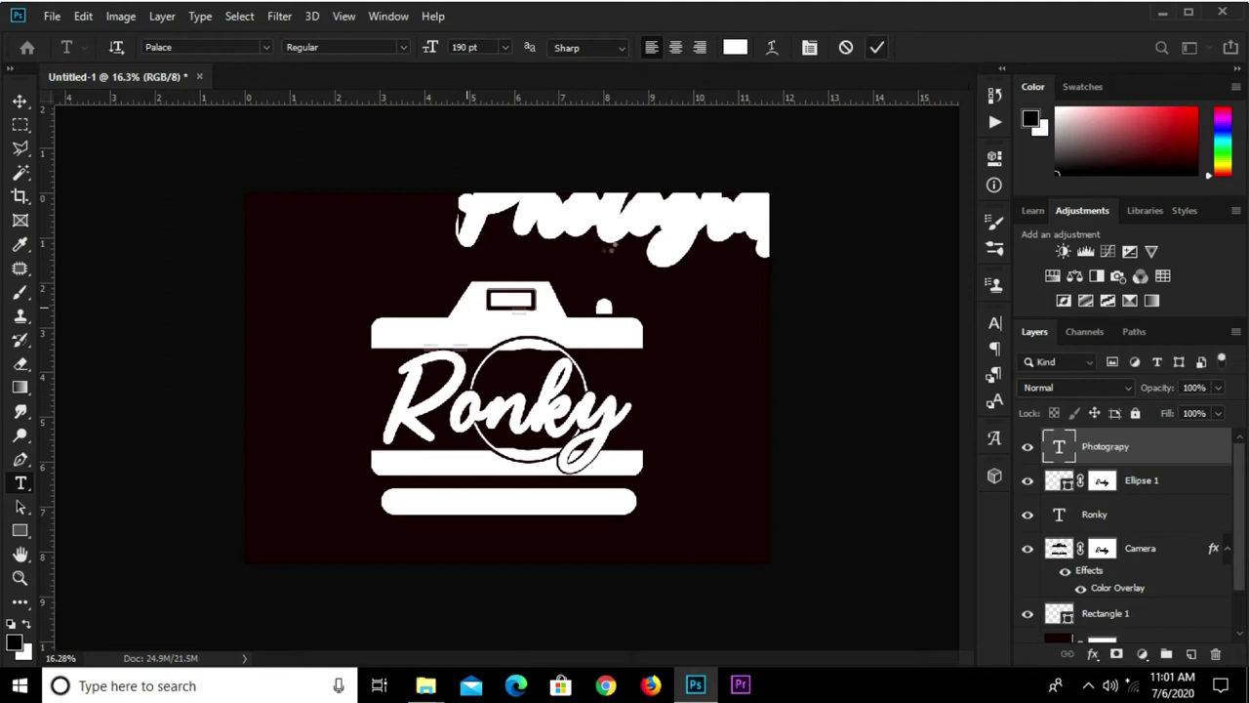
pyautogui.press('v')
pyautogui.moveTo(654, 226)
pyautogui.mouseDown()
pyautogui.moveTo(614, 263)
pyautogui.moveTo(575, 549)
pyautogui.mouseUp()
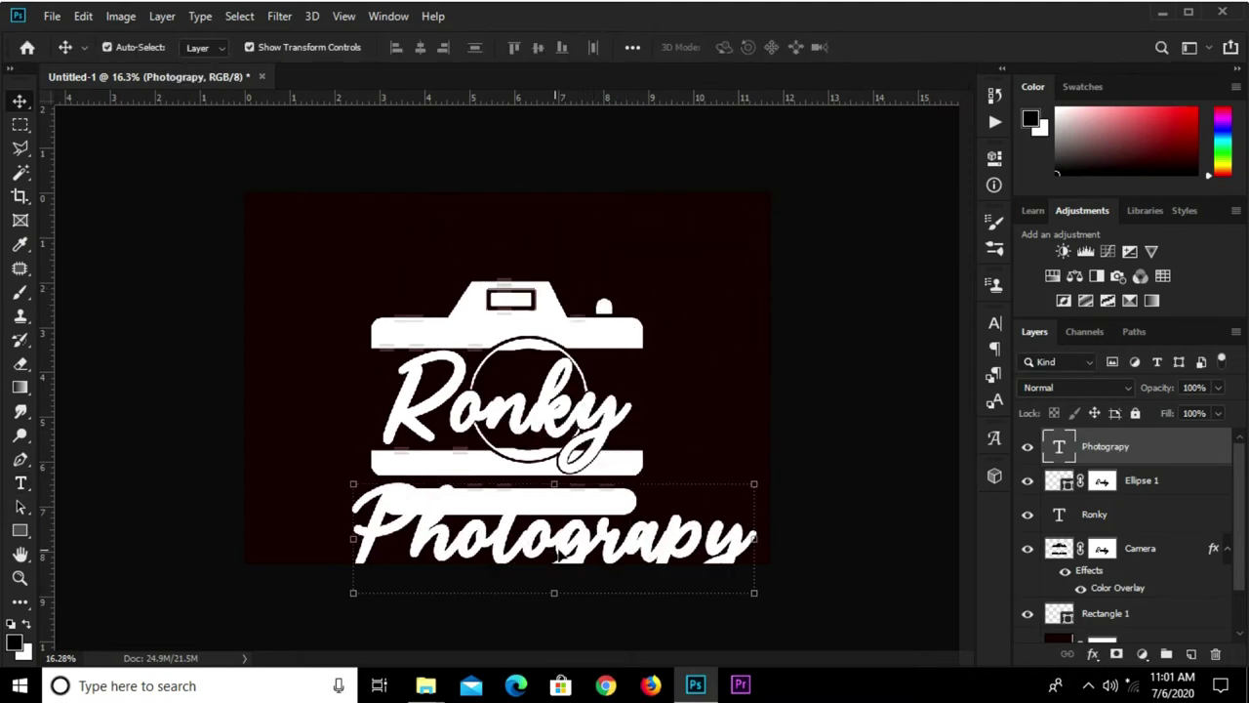
# - Set the caption to Raleway Black in All Caps
pyautogui.click(994, 322)
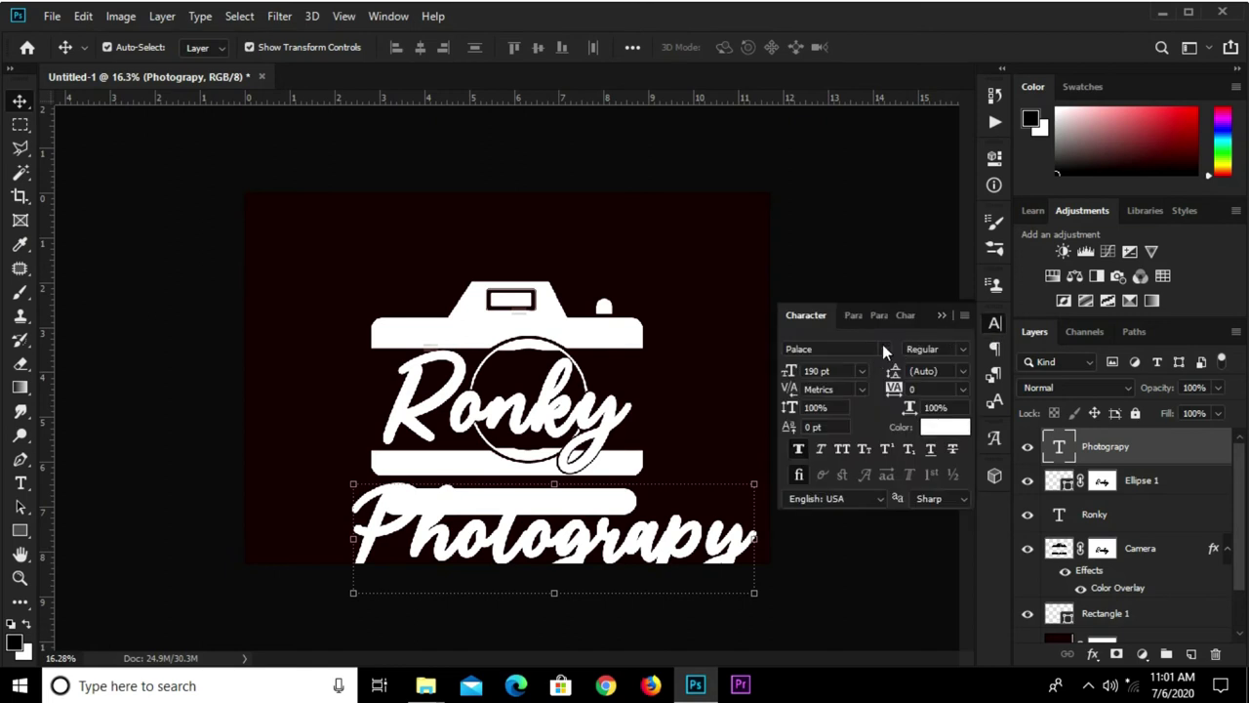
pyautogui.click(883, 348)
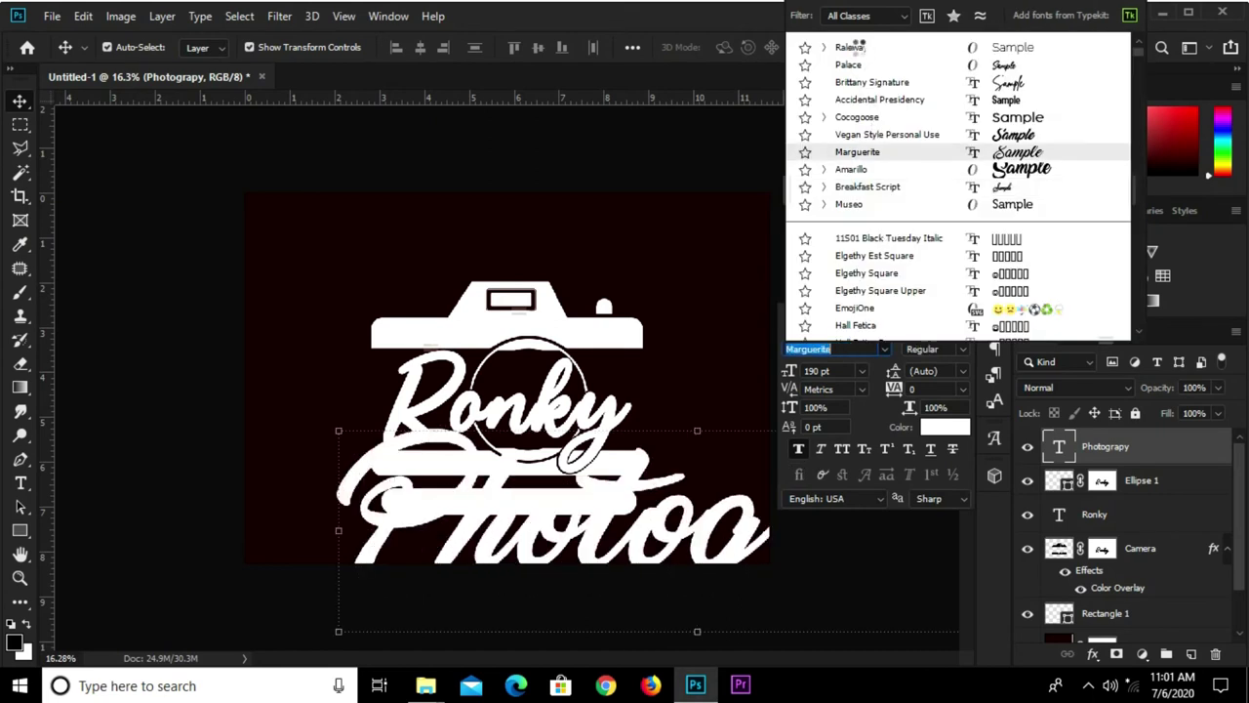
pyautogui.click(855, 49)
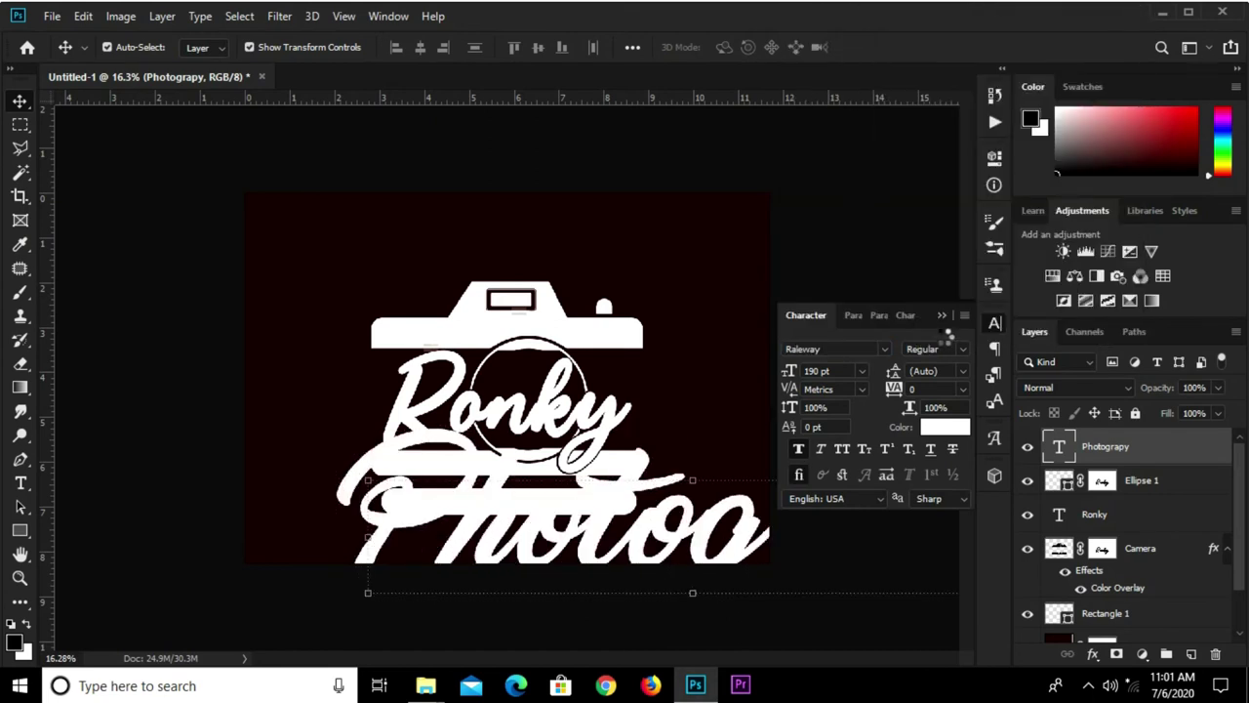
pyautogui.click(962, 349)
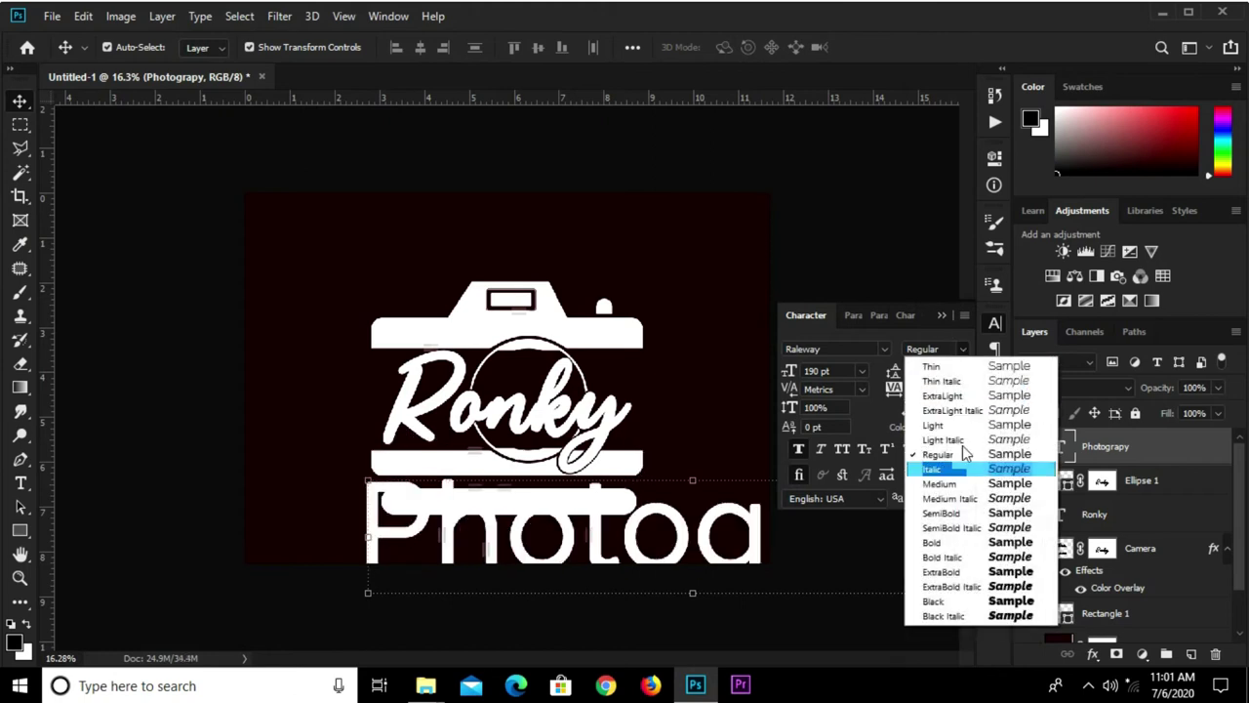
pyautogui.click(932, 601)
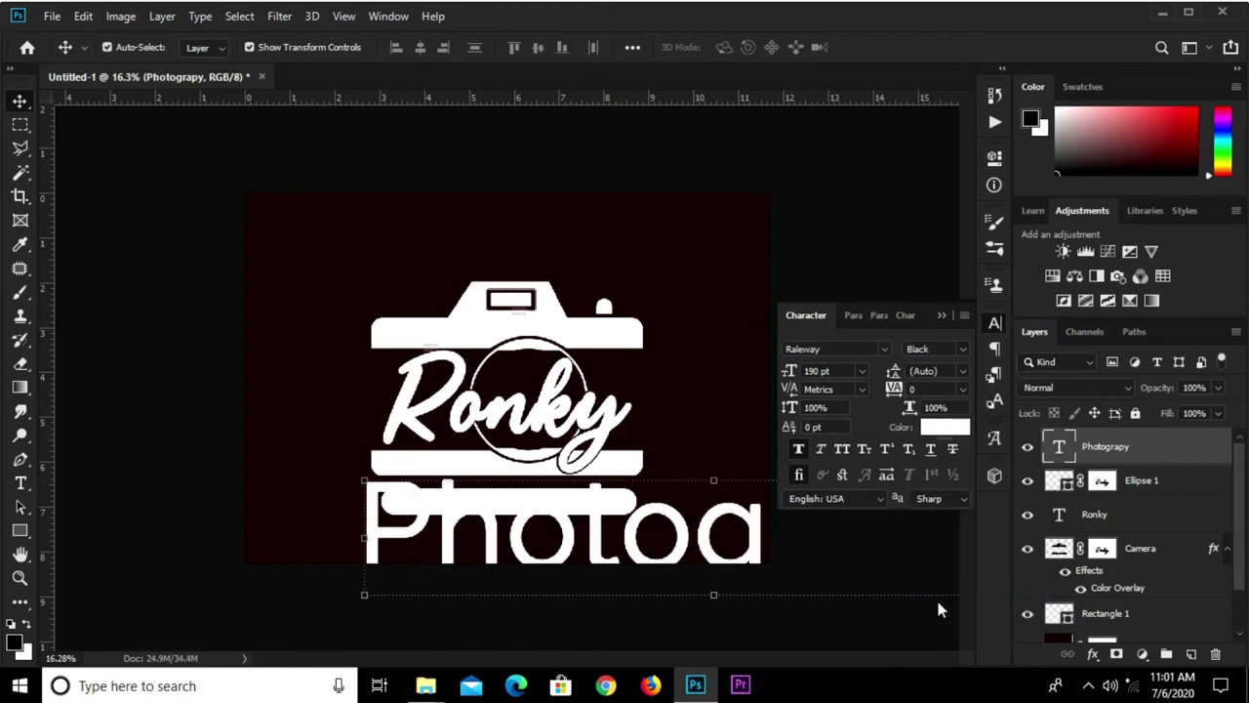
pyautogui.click(840, 448)
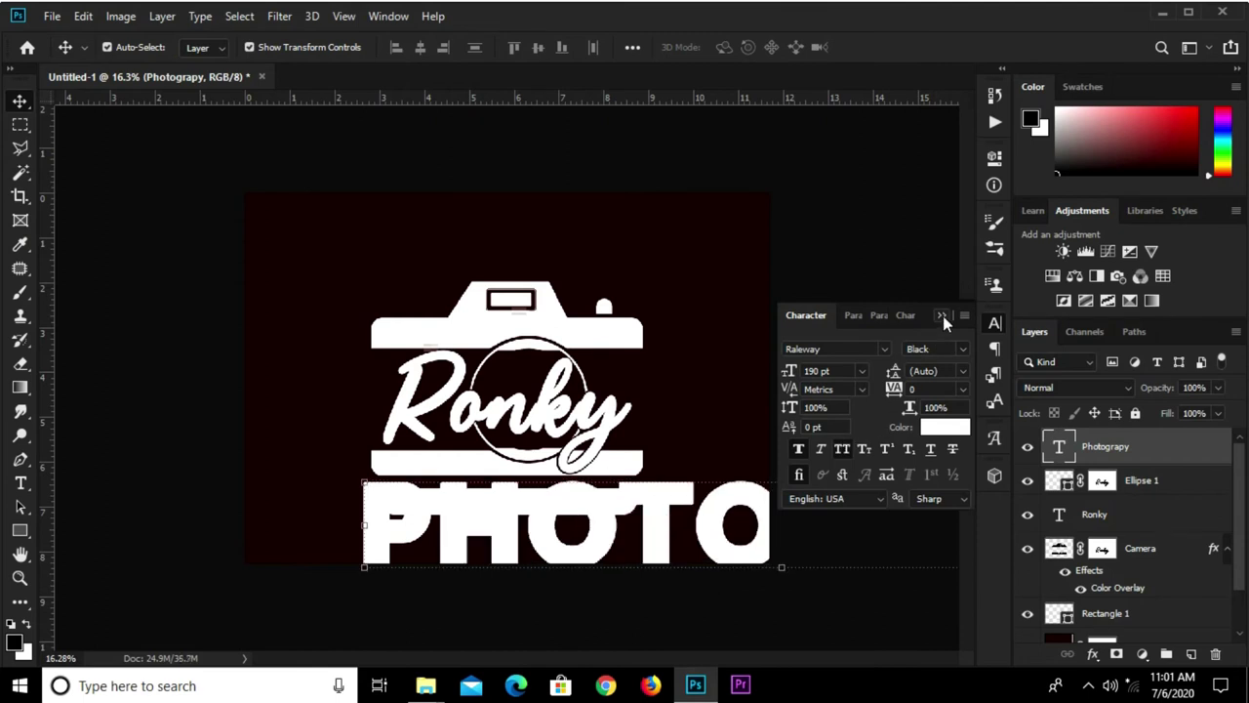
pyautogui.click(941, 314)
pyautogui.hotkey('ctrl', '0')
# - Scale the caption down and move it up under the camera
pyautogui.moveTo(672, 492); pyautogui.dragTo(813, 482)
pyautogui.moveTo(893, 418); pyautogui.dragTo(603, 464)
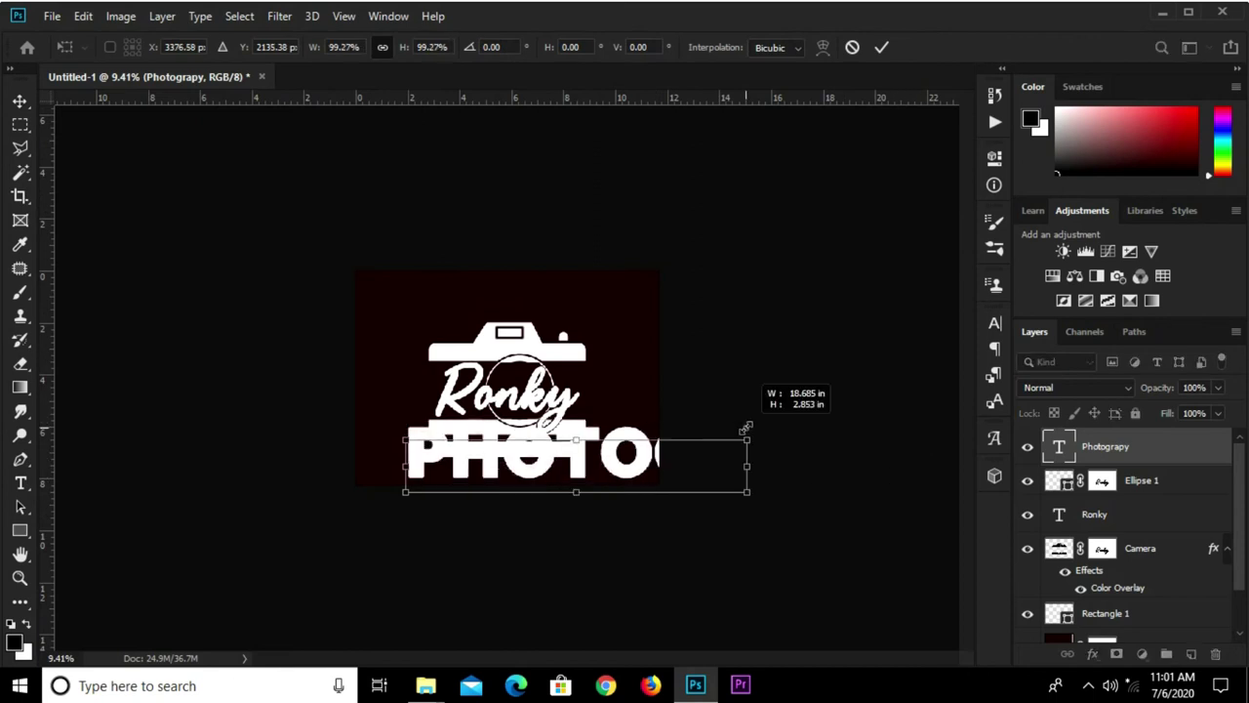
pyautogui.scroll(3, 561, 489)
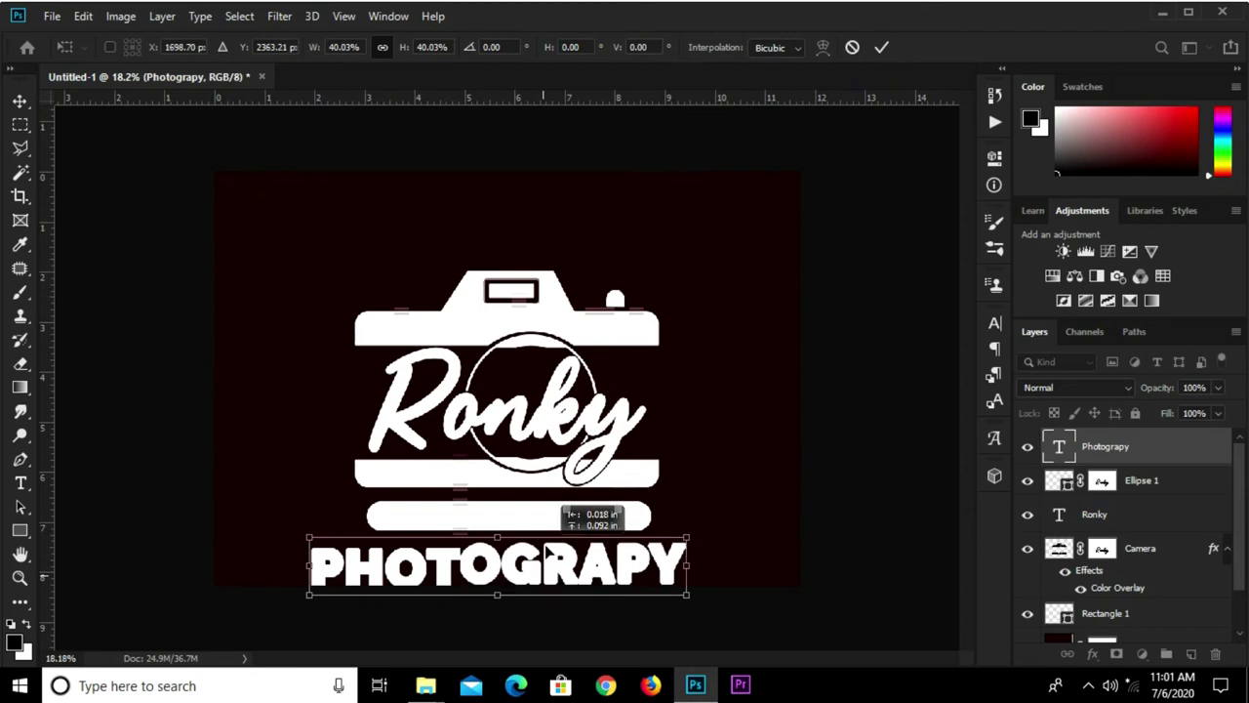
pyautogui.moveTo(544, 579); pyautogui.dragTo(546, 538)
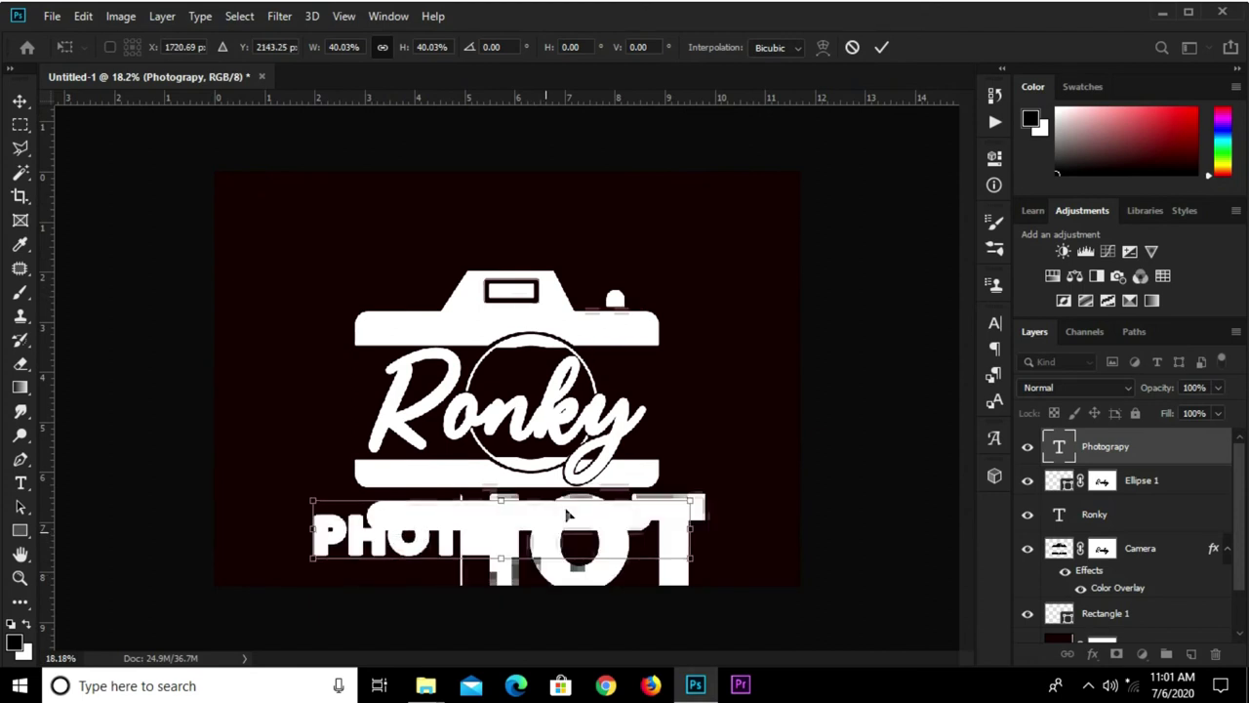
pyautogui.click(881, 47)
# - Turn off Faux Bold on the caption in the Character settings
pyautogui.scroll(1, 547, 561)
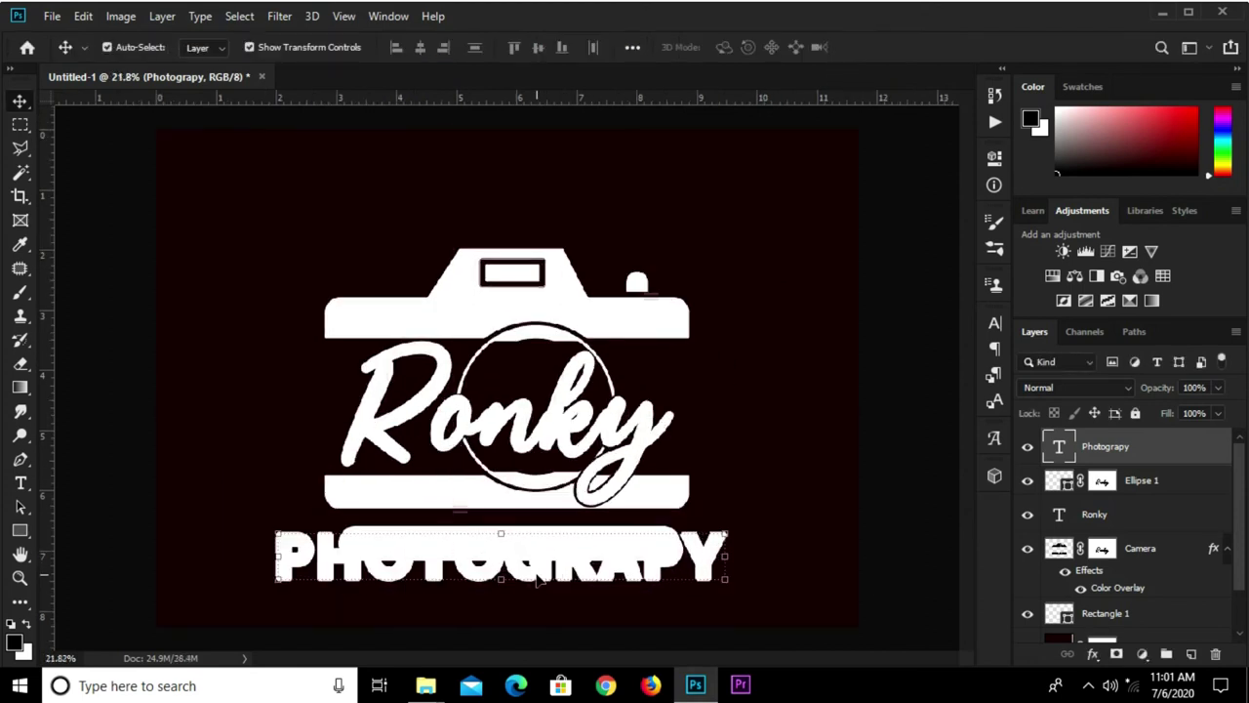
pyautogui.click(994, 322)
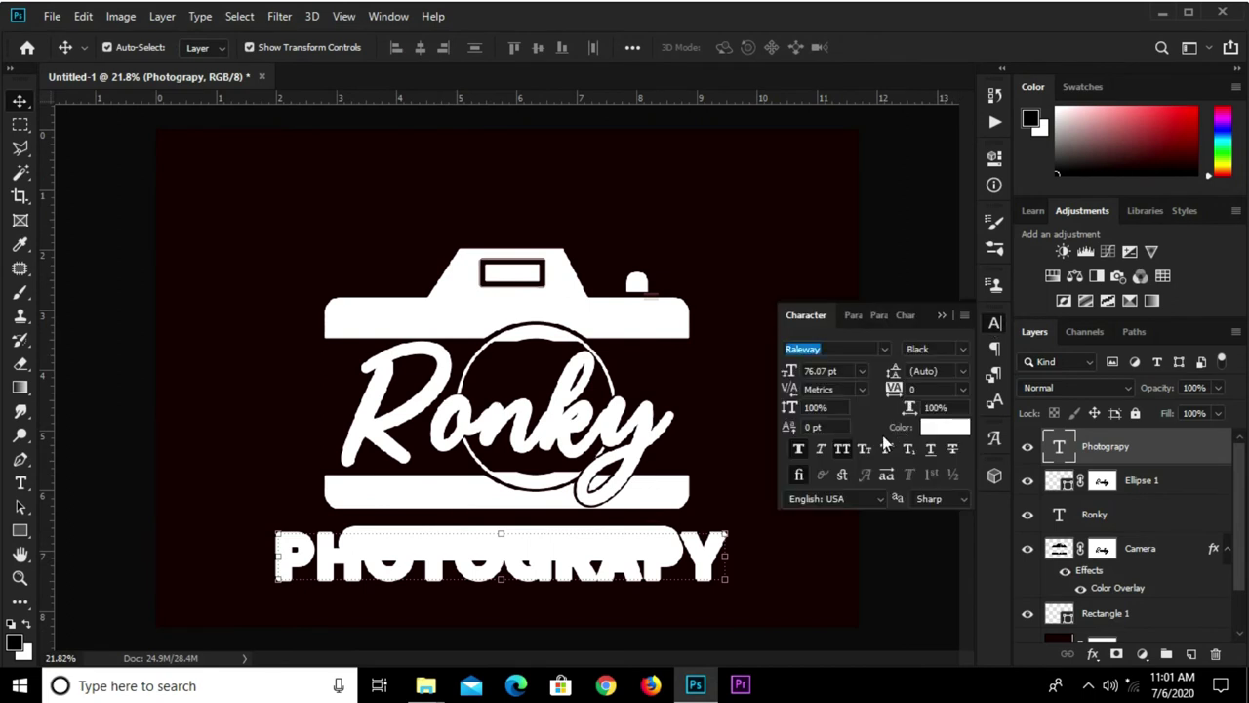
pyautogui.click(799, 448)
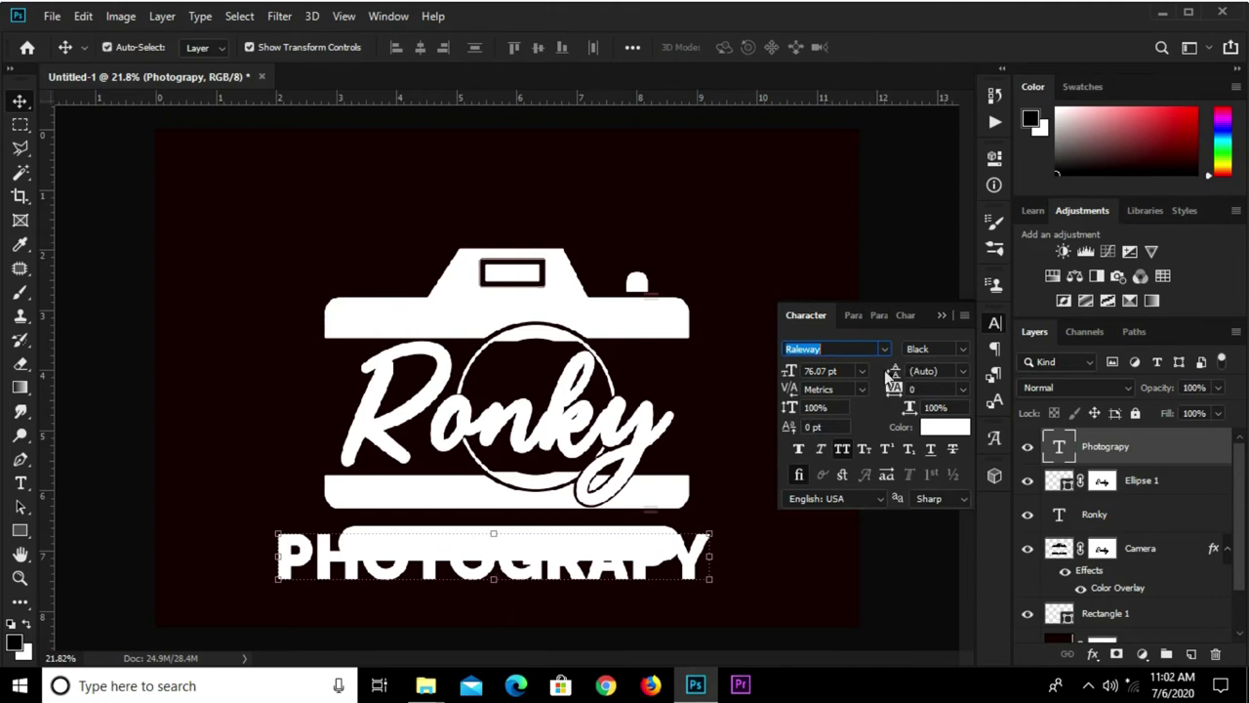
pyautogui.click(649, 546)
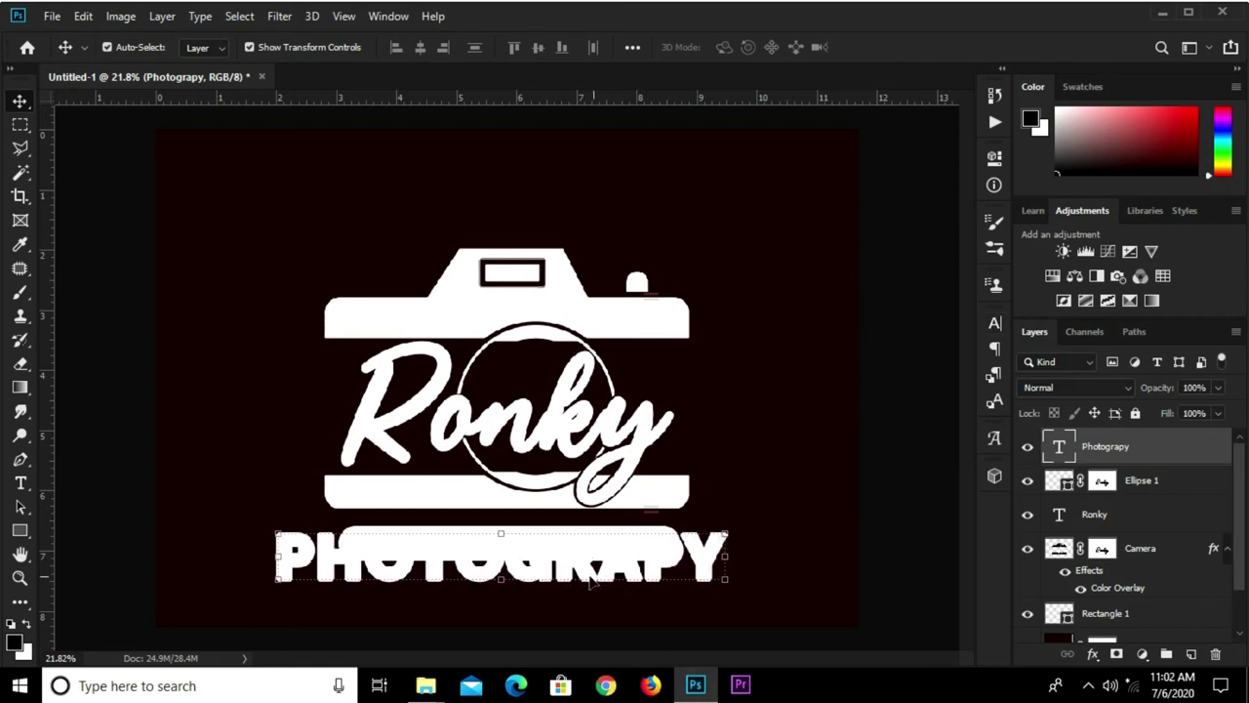
pyautogui.click(995, 323)
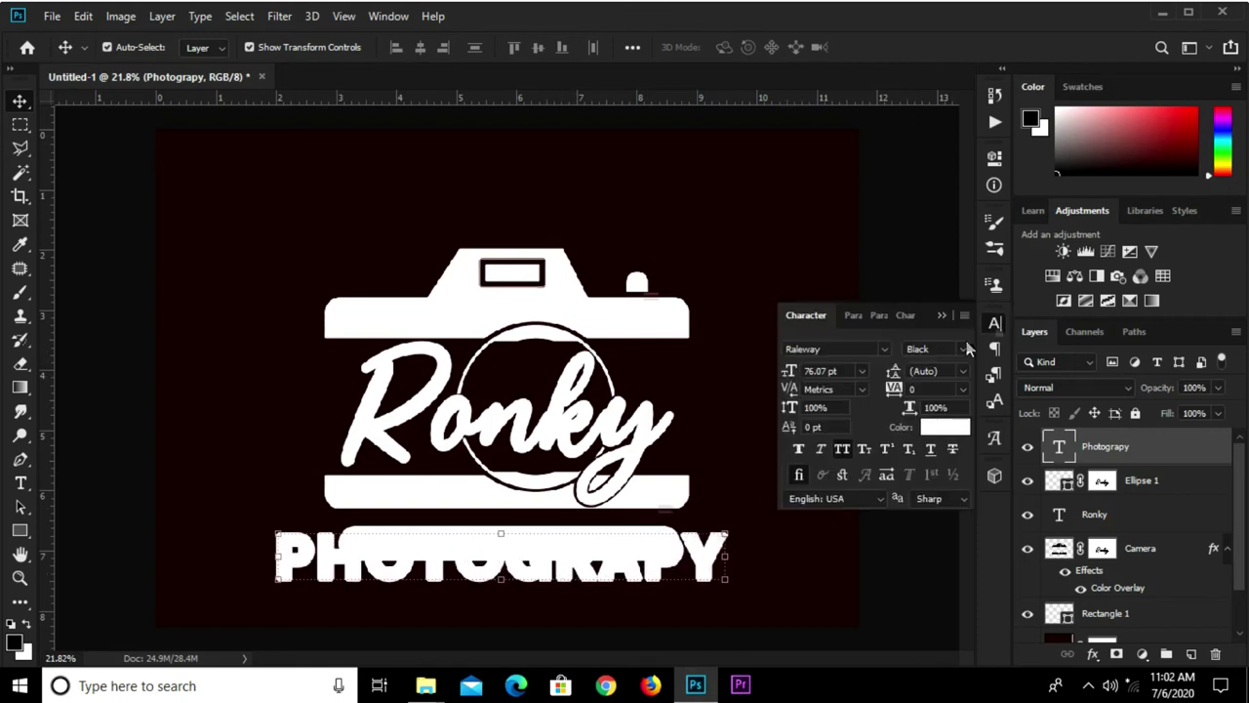
pyautogui.click(794, 449)
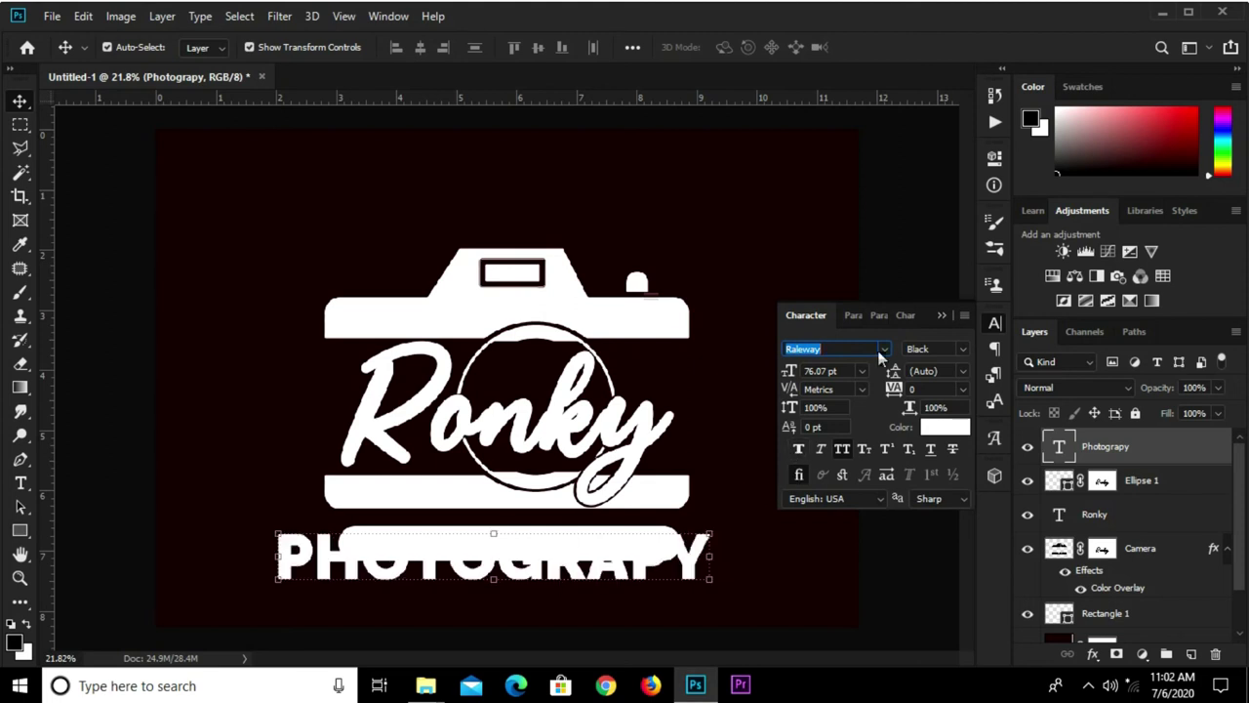
pyautogui.click(943, 315)
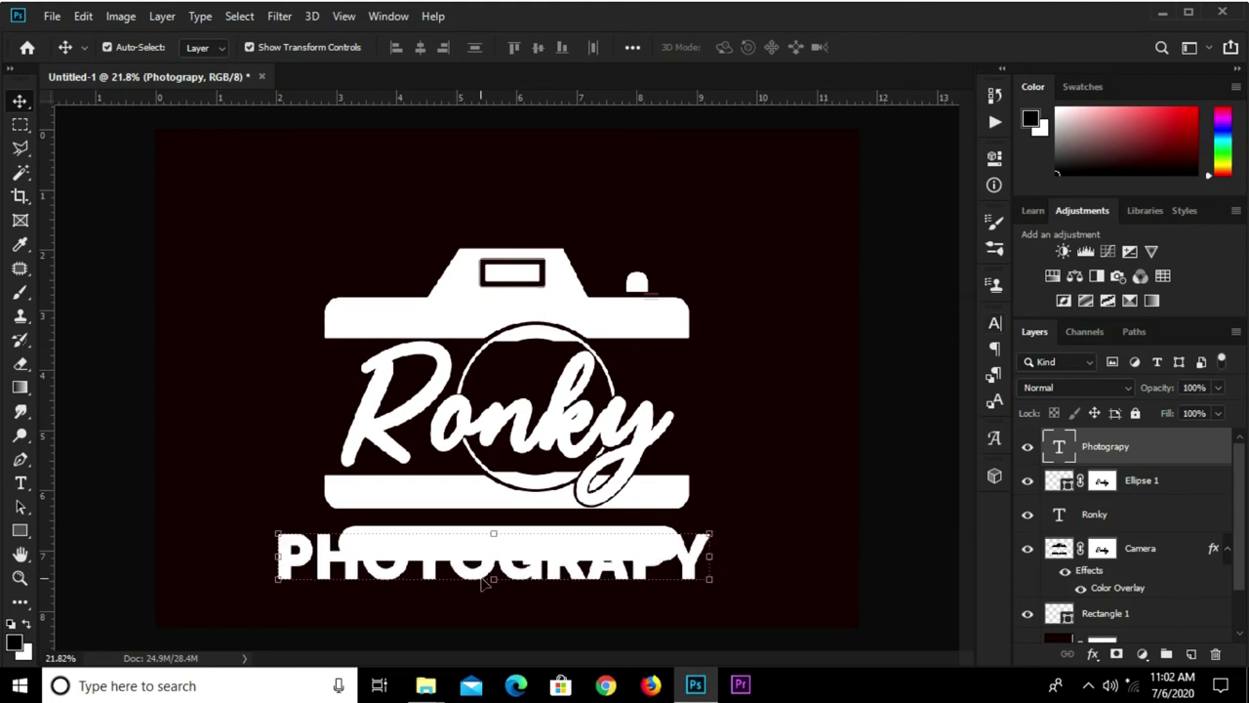
# - Move the caption onto the pill bar and shrink it to fit inside
pyautogui.moveTo(483, 583); pyautogui.dragTo(527, 548)
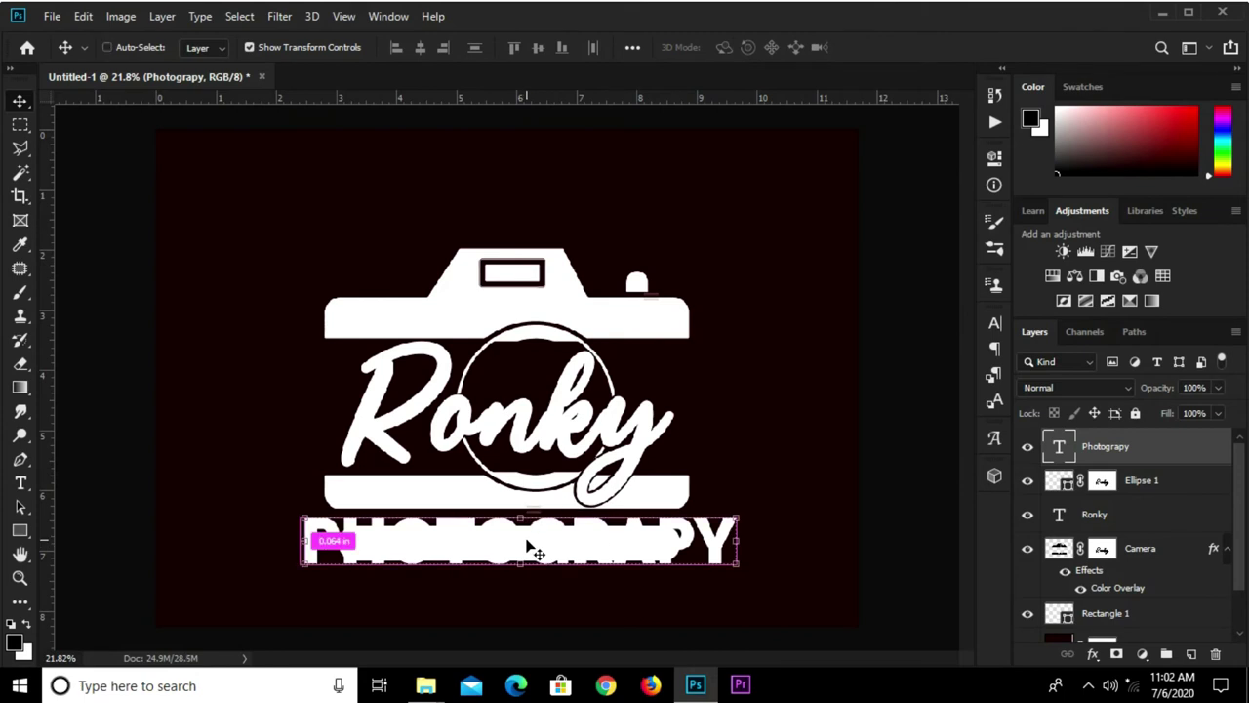
pyautogui.hotkey('ctrl', 't')
pyautogui.scroll(2, 527, 546)
pyautogui.scroll(2, 519, 517)
pyautogui.moveTo(515, 490); pyautogui.dragTo(520, 551)
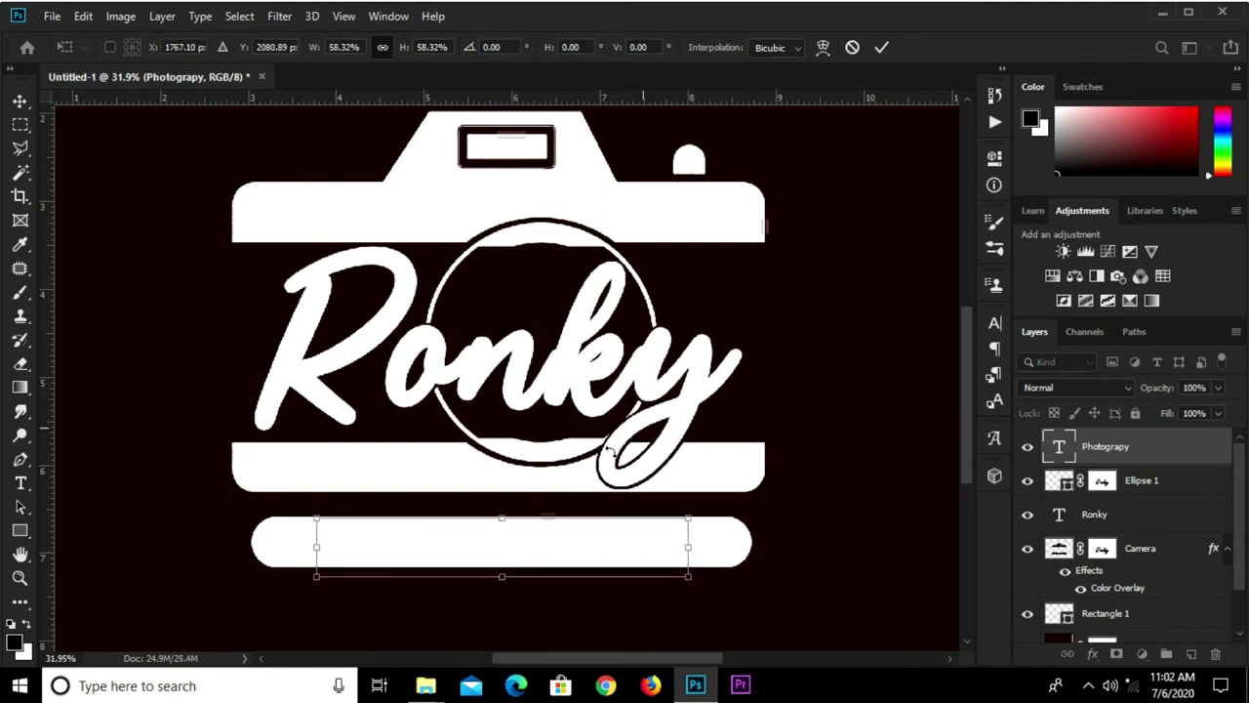
# - Commit the caption resize and fill the pill bar with black
pyautogui.click(881, 48)
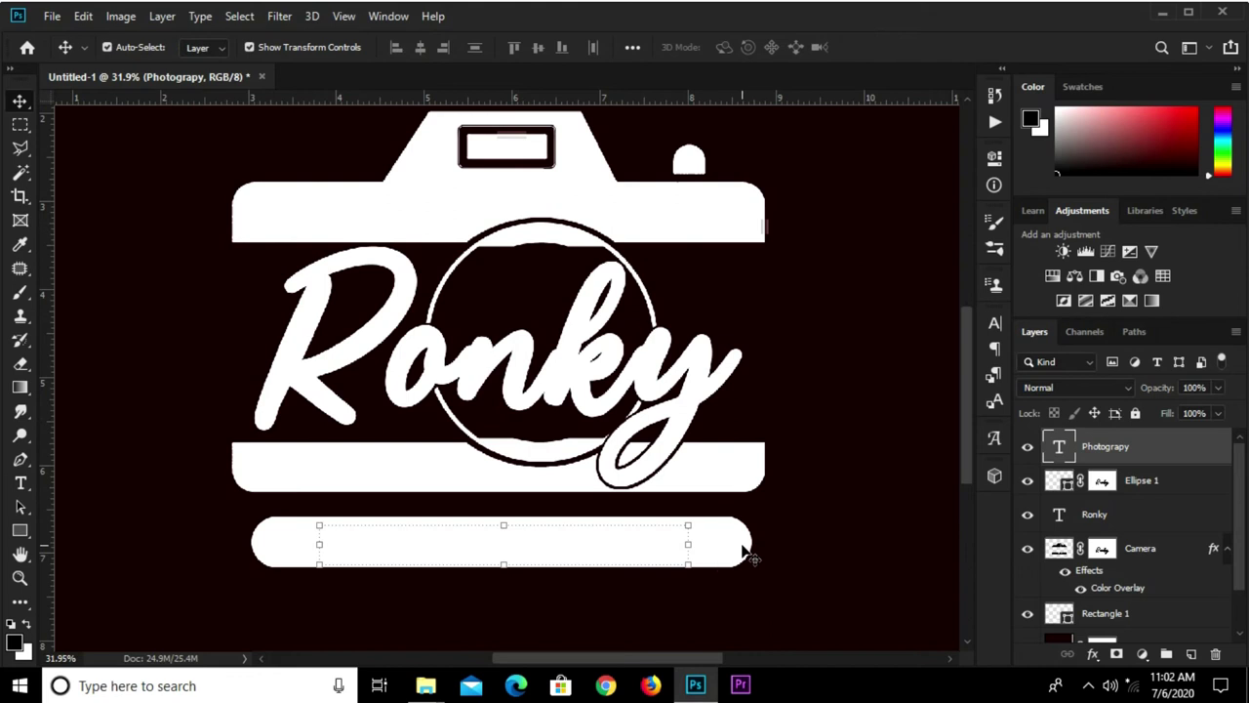
pyautogui.click(739, 554)
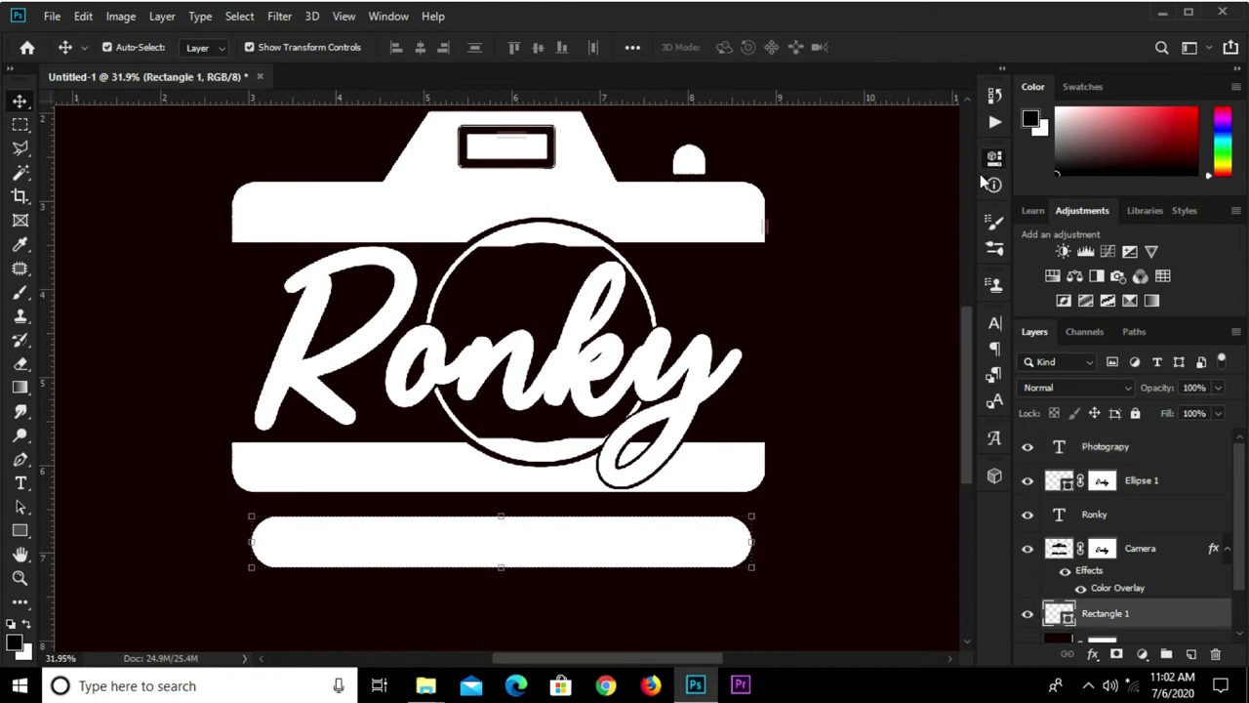
pyautogui.click(994, 156)
pyautogui.click(733, 267)
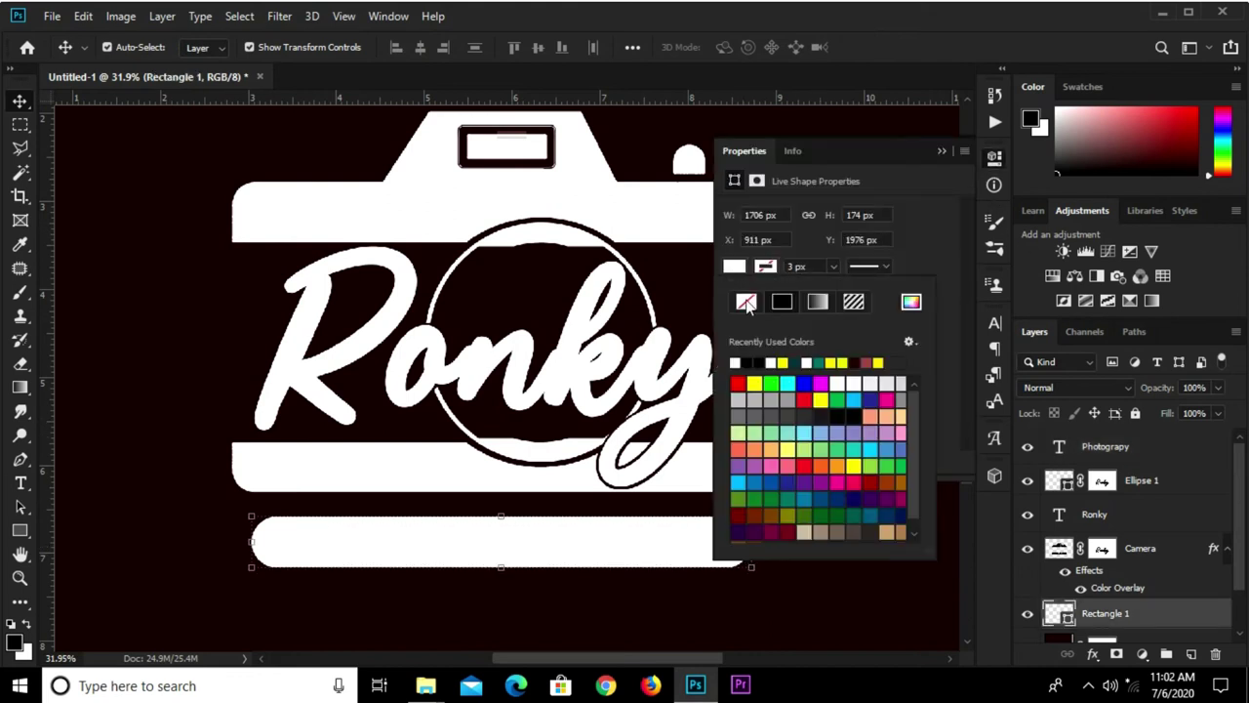
pyautogui.click(757, 362)
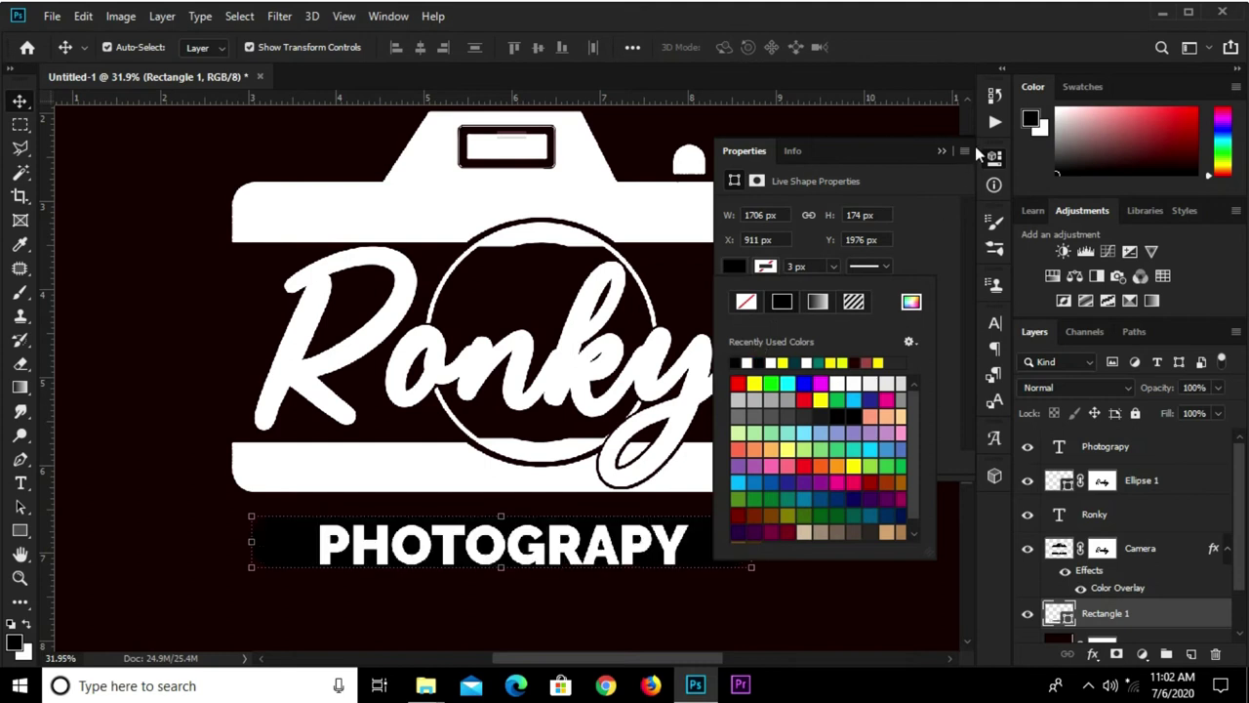
pyautogui.click(936, 153)
pyautogui.click(817, 516)
# - Stretch the dark bar slightly further to the right
pyautogui.click(615, 556)
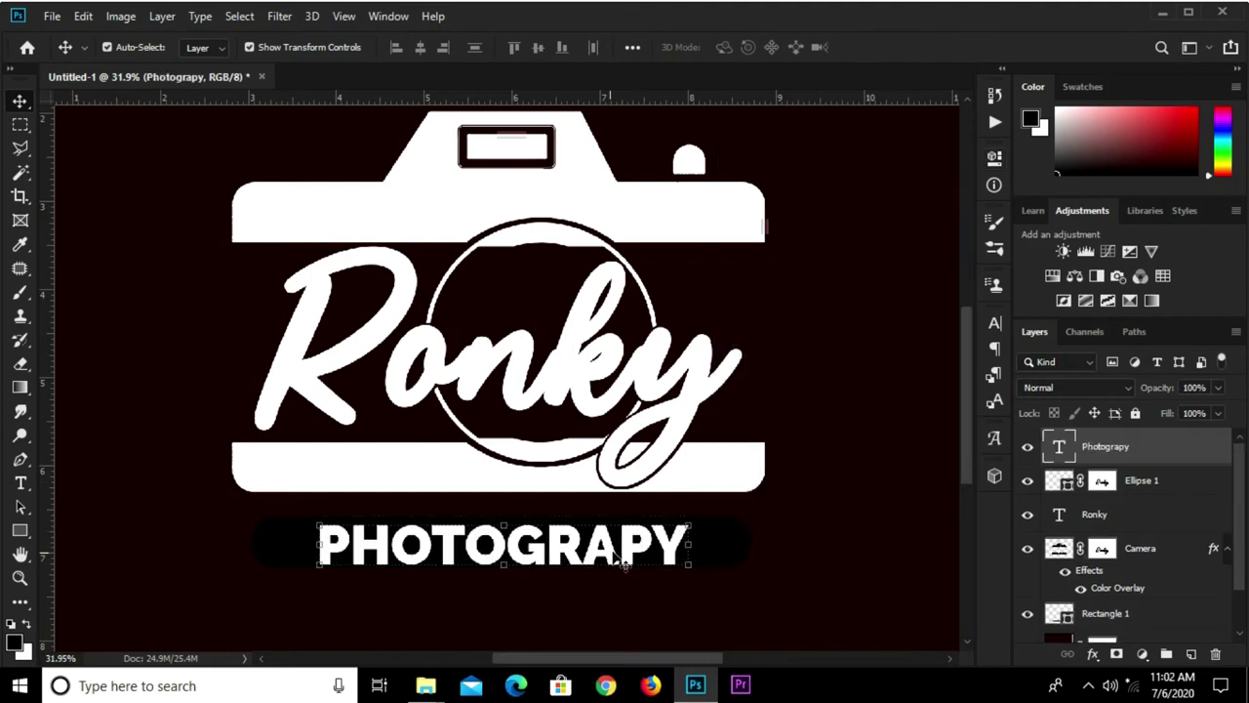
pyautogui.click(722, 556)
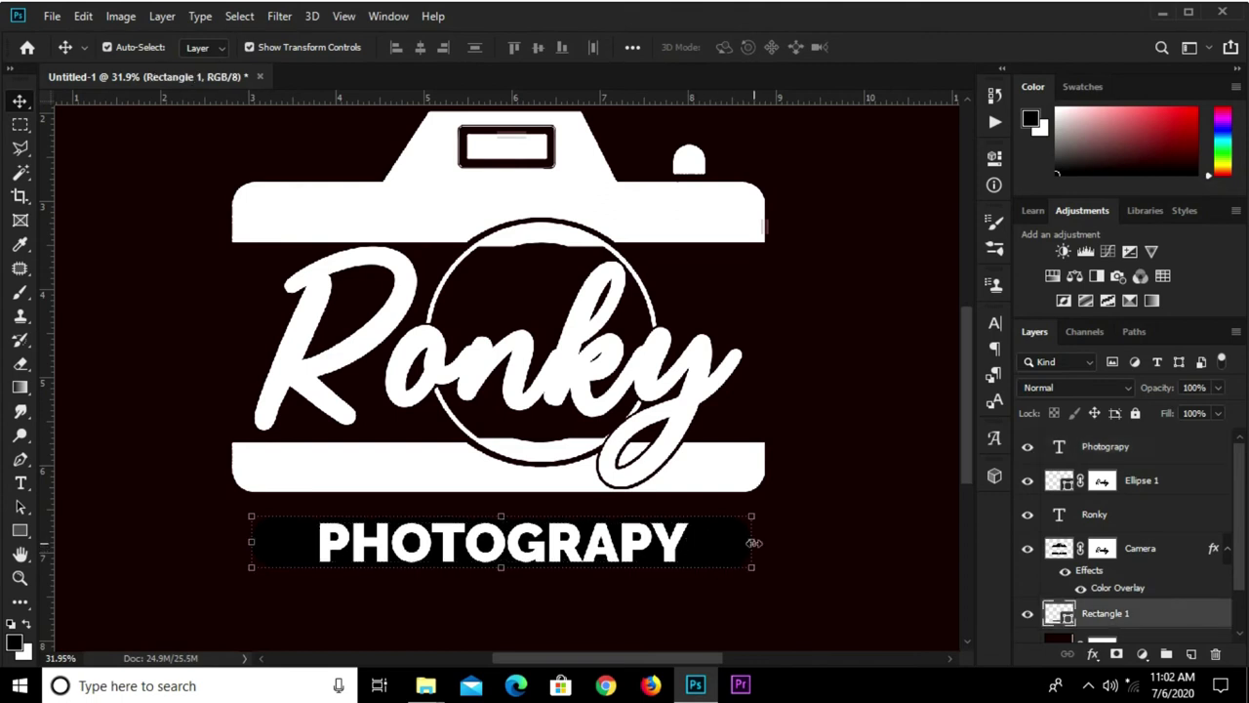
pyautogui.moveTo(752, 541); pyautogui.dragTo(771, 542)
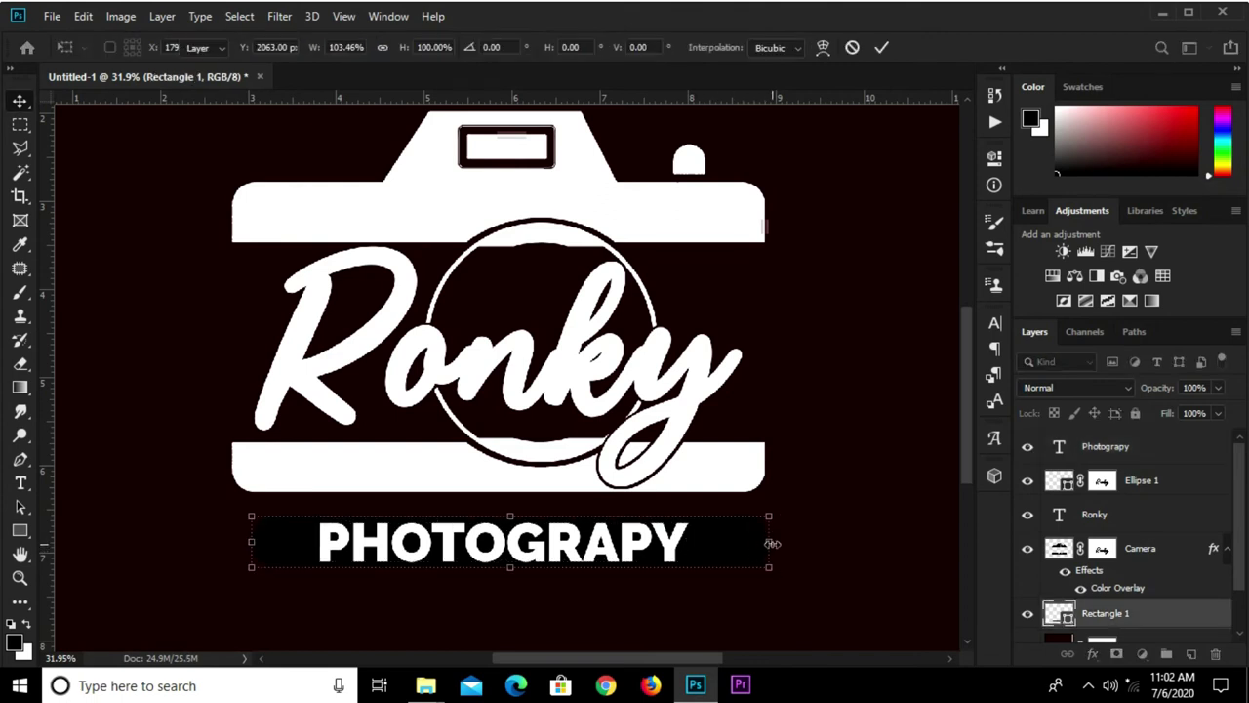
pyautogui.press('Return')
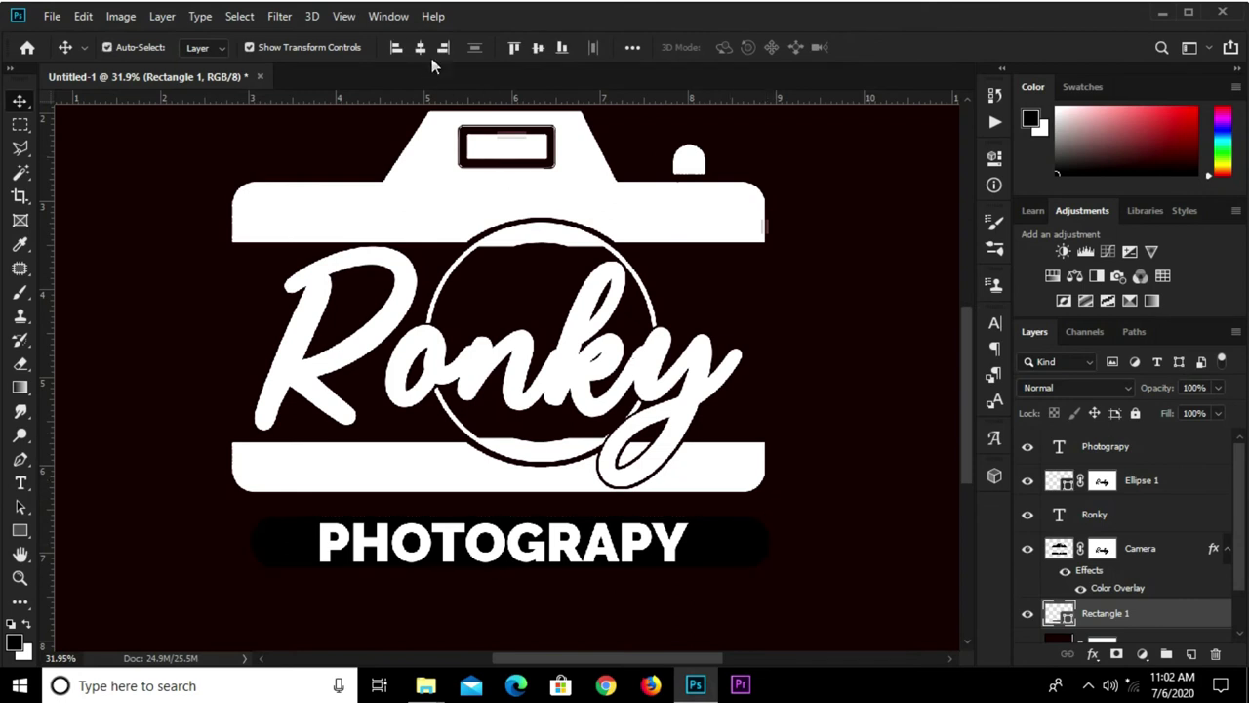
# - Centre the PHOTOGRAPHY text horizontally on the dark bar
pyautogui.click(422, 48)
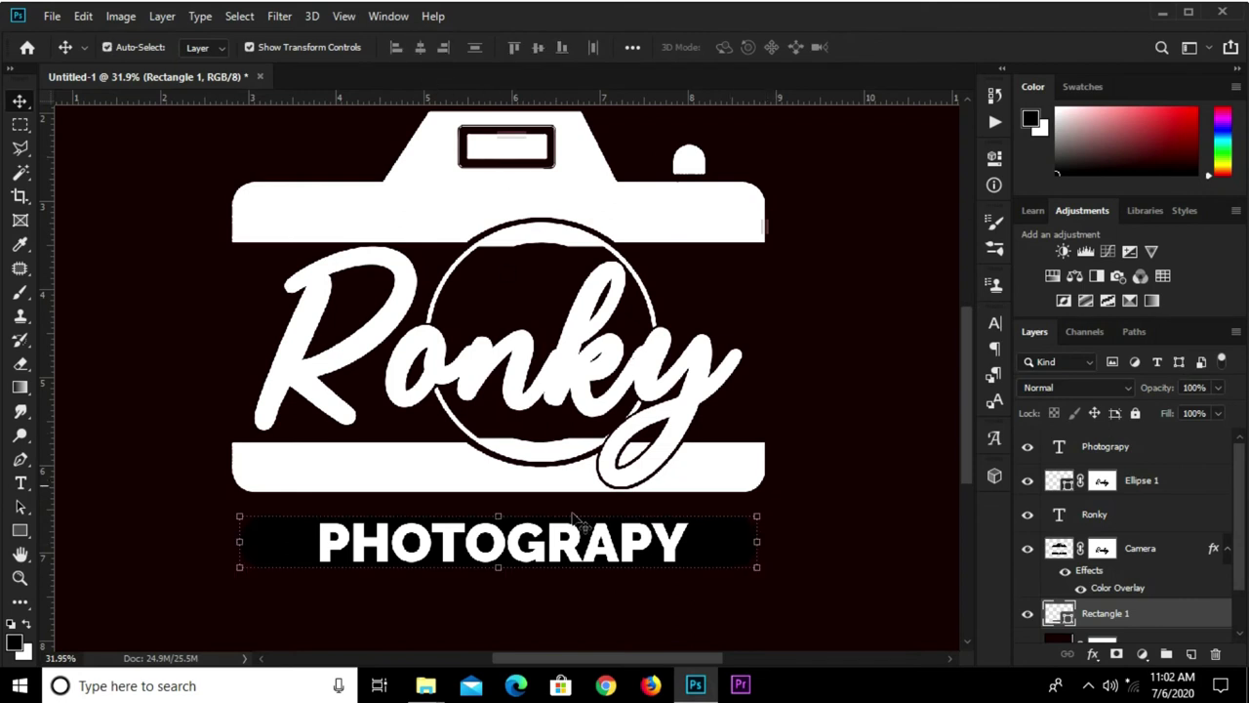
pyautogui.keyDown('ctrl'); pyautogui.click(580, 552); pyautogui.keyUp('ctrl')
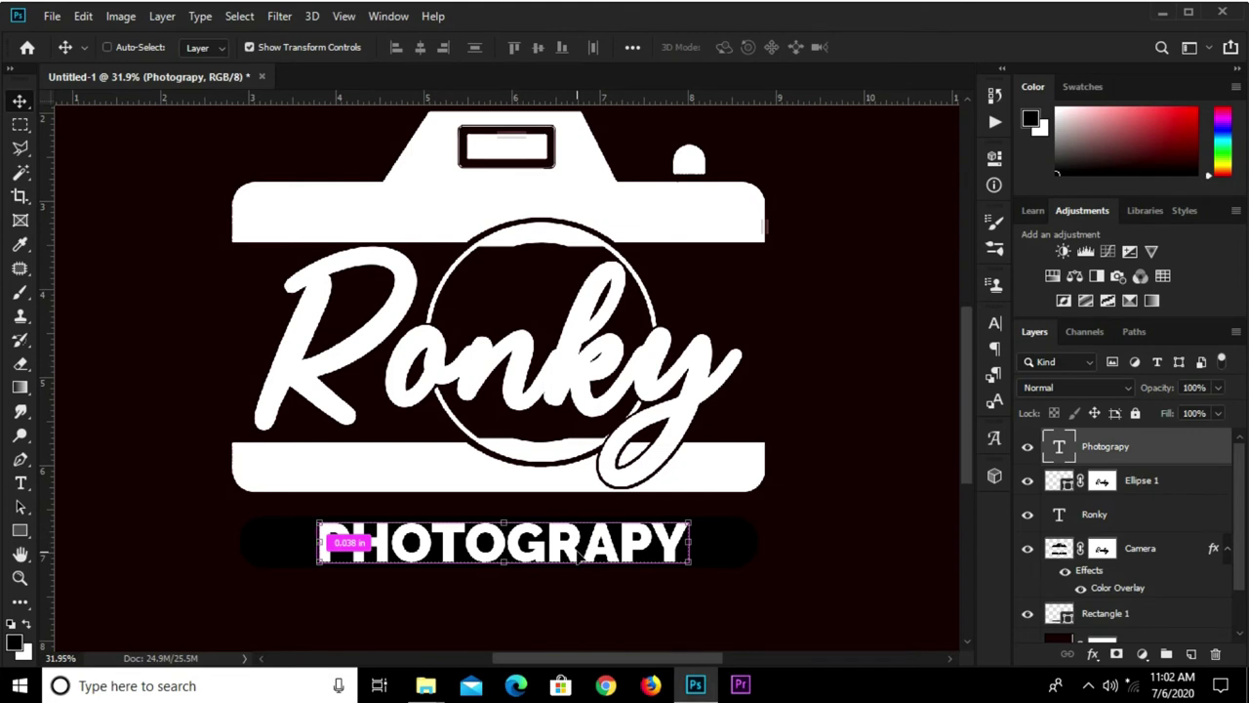
pyautogui.click(421, 49)
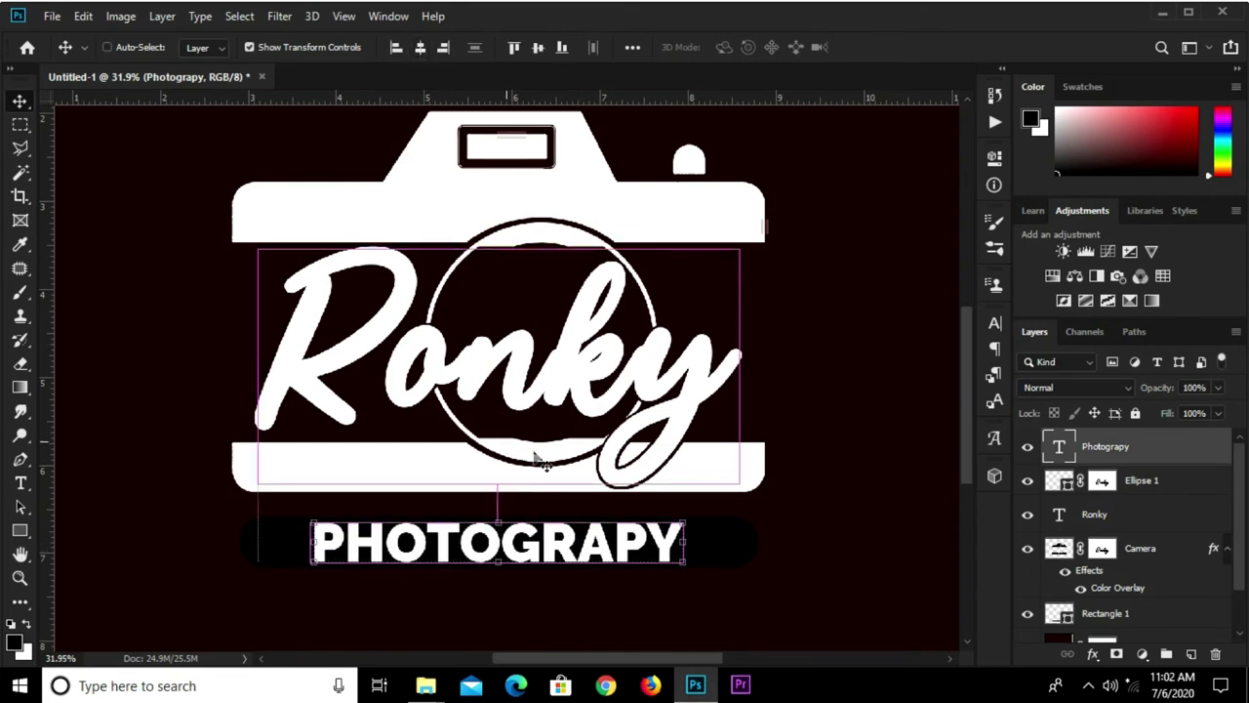
pyautogui.scroll(-2, 621, 517)
pyautogui.scroll(1, 623, 538)
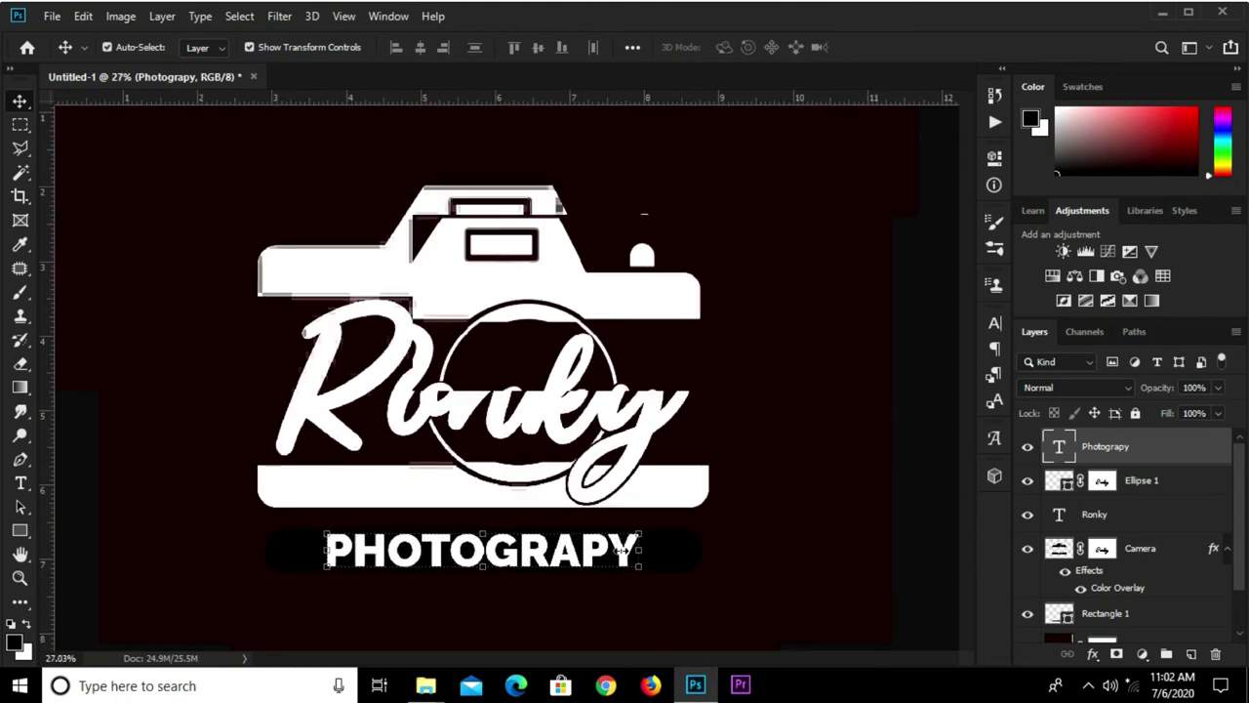
pyautogui.scroll(3, 475, 561)
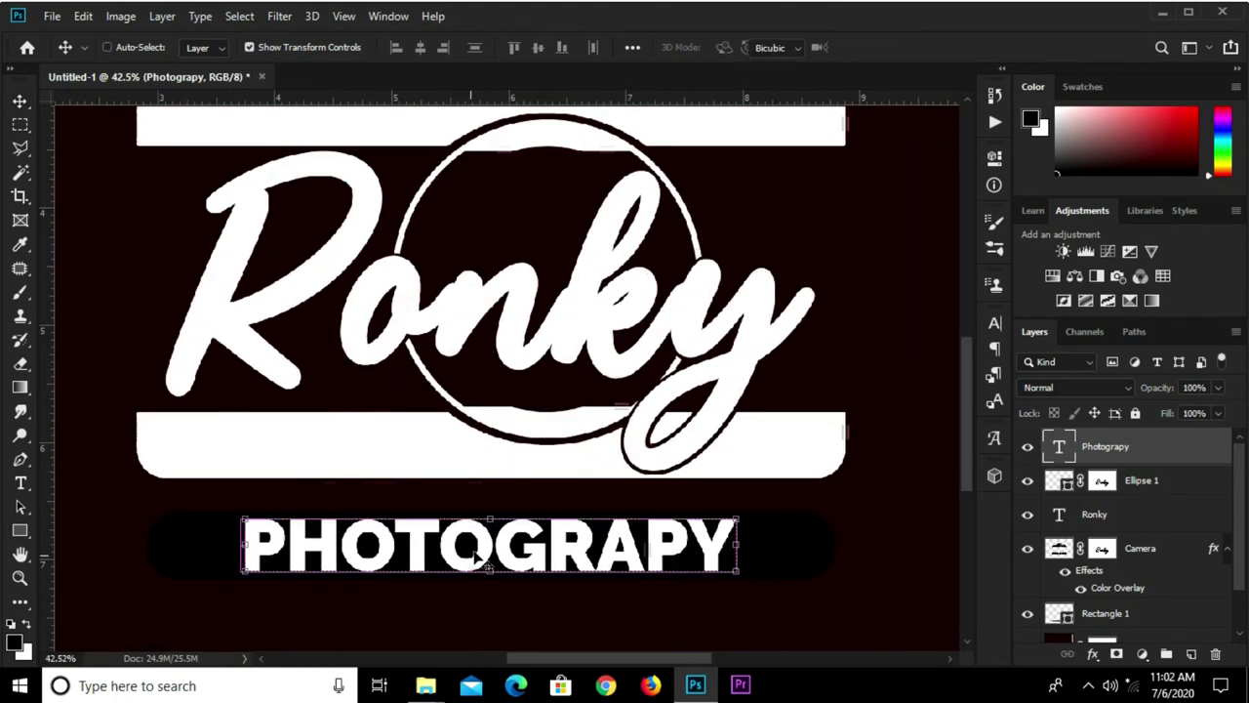
# - Shrink the PHOTOGRAPHY text to about 89% and raise it slightly
pyautogui.hotkey('ctrl', 't')
pyautogui.scroll(1, 478, 546)
pyautogui.moveTo(494, 497); pyautogui.dragTo(494, 518)
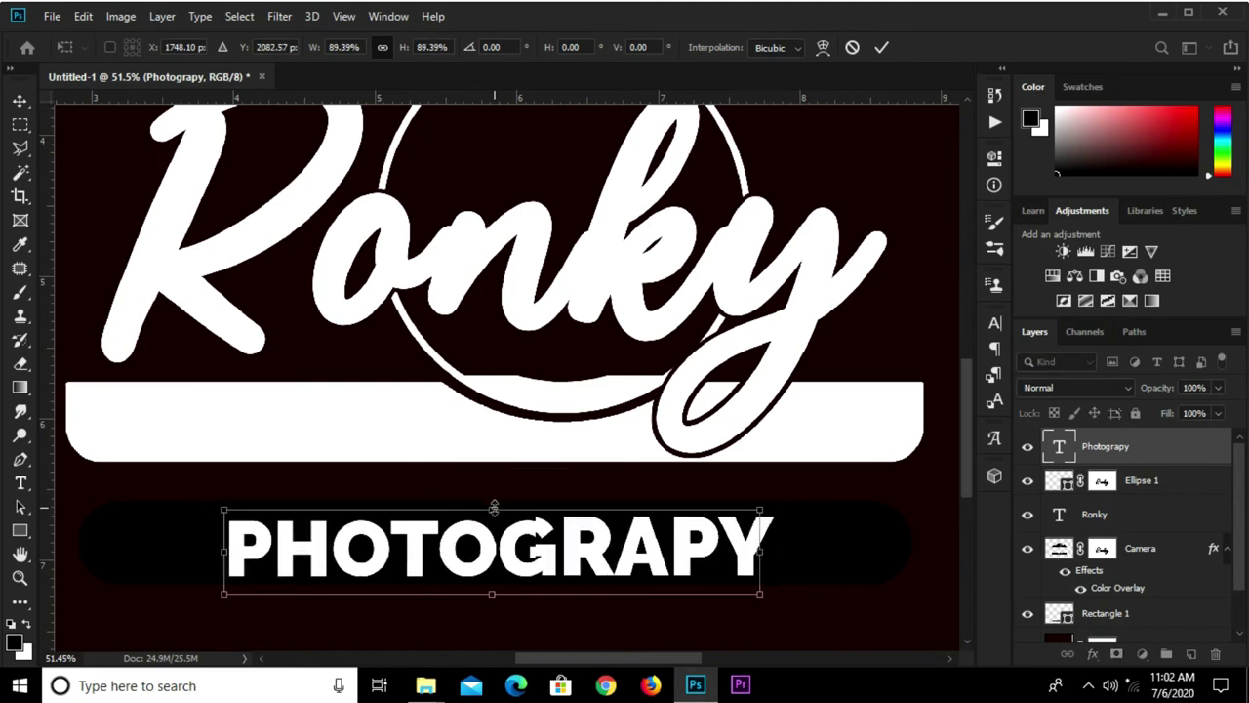
pyautogui.press('Return')
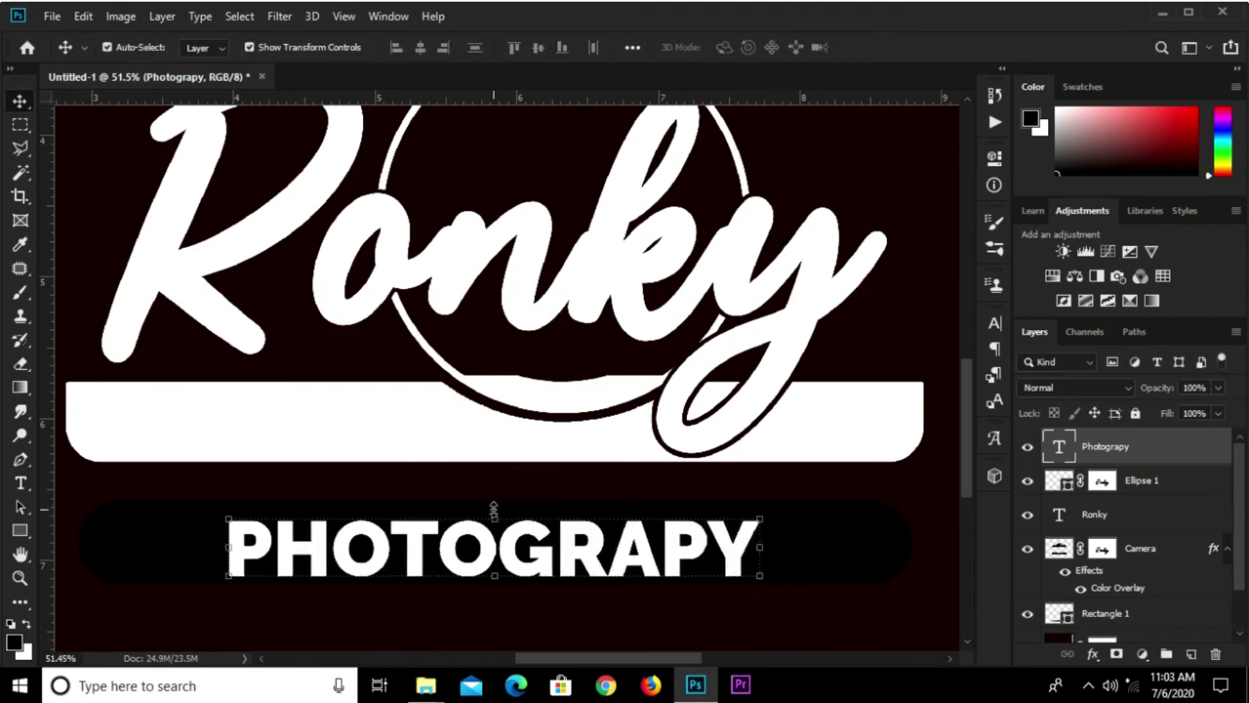
pyautogui.moveTo(494, 522); pyautogui.dragTo(494, 507)
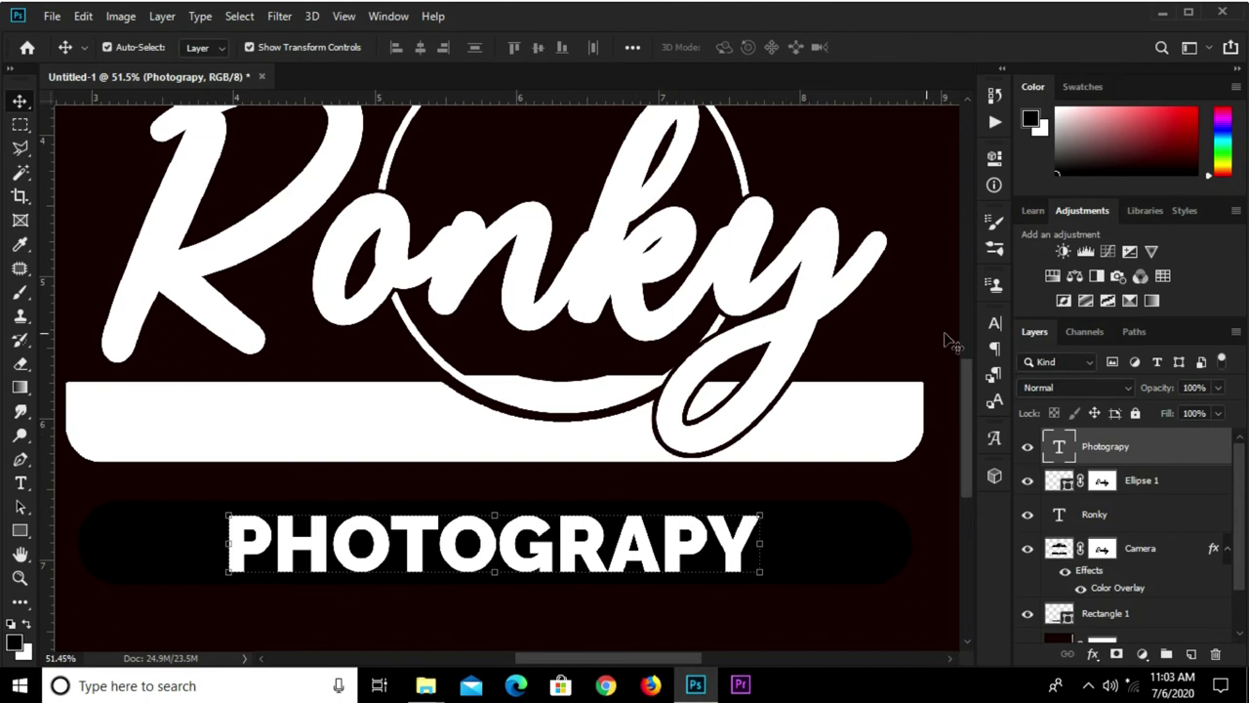
# - Set the PHOTOGRAPHY letter tracking to 100
pyautogui.click(994, 323)
pyautogui.click(963, 389)
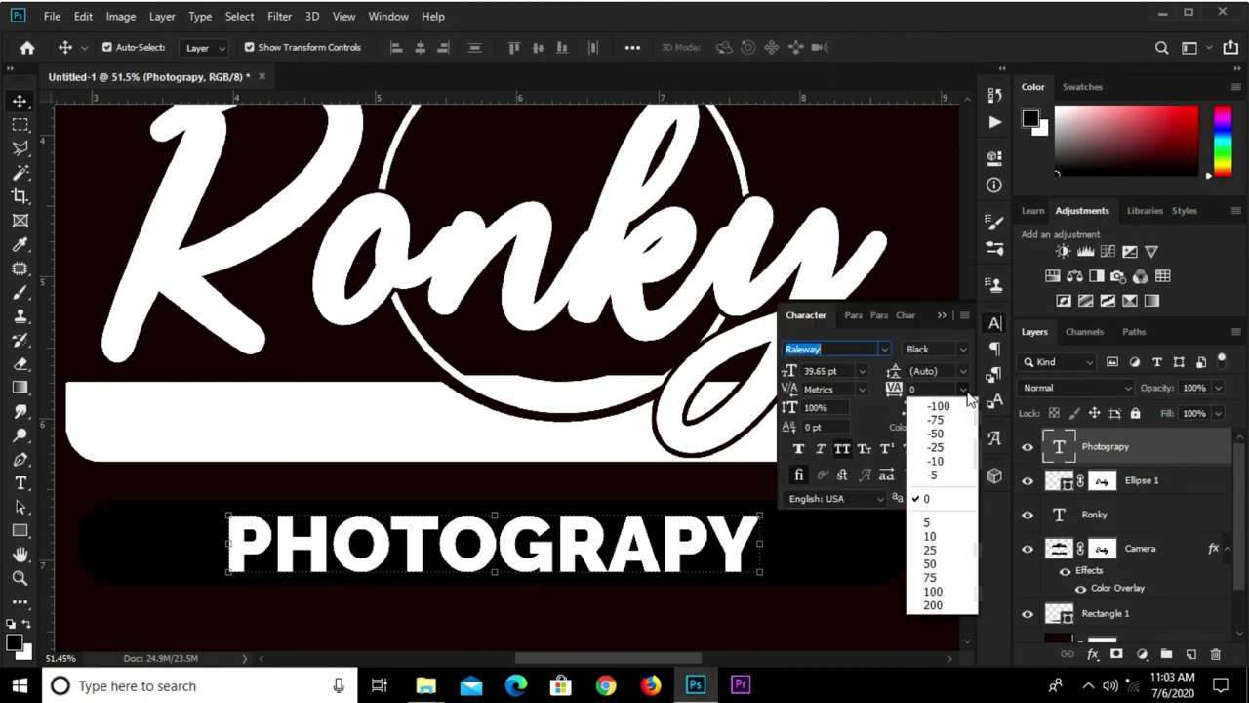
pyautogui.click(932, 579)
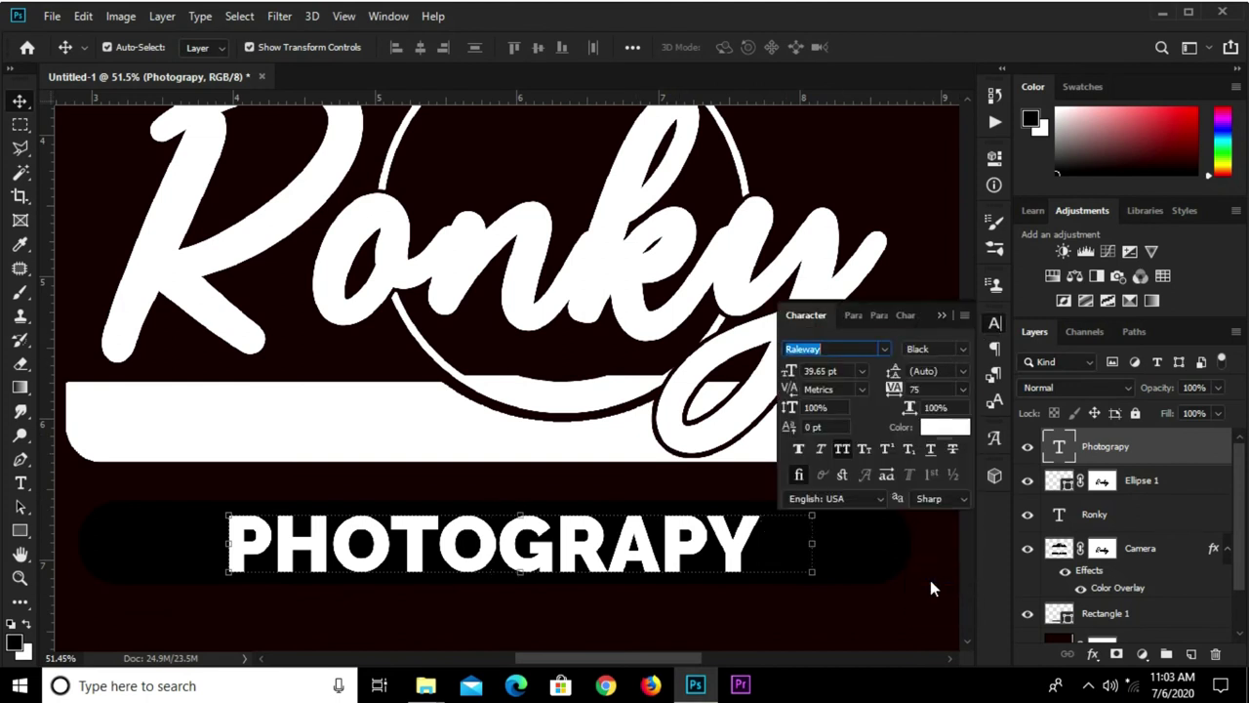
pyautogui.click(965, 392)
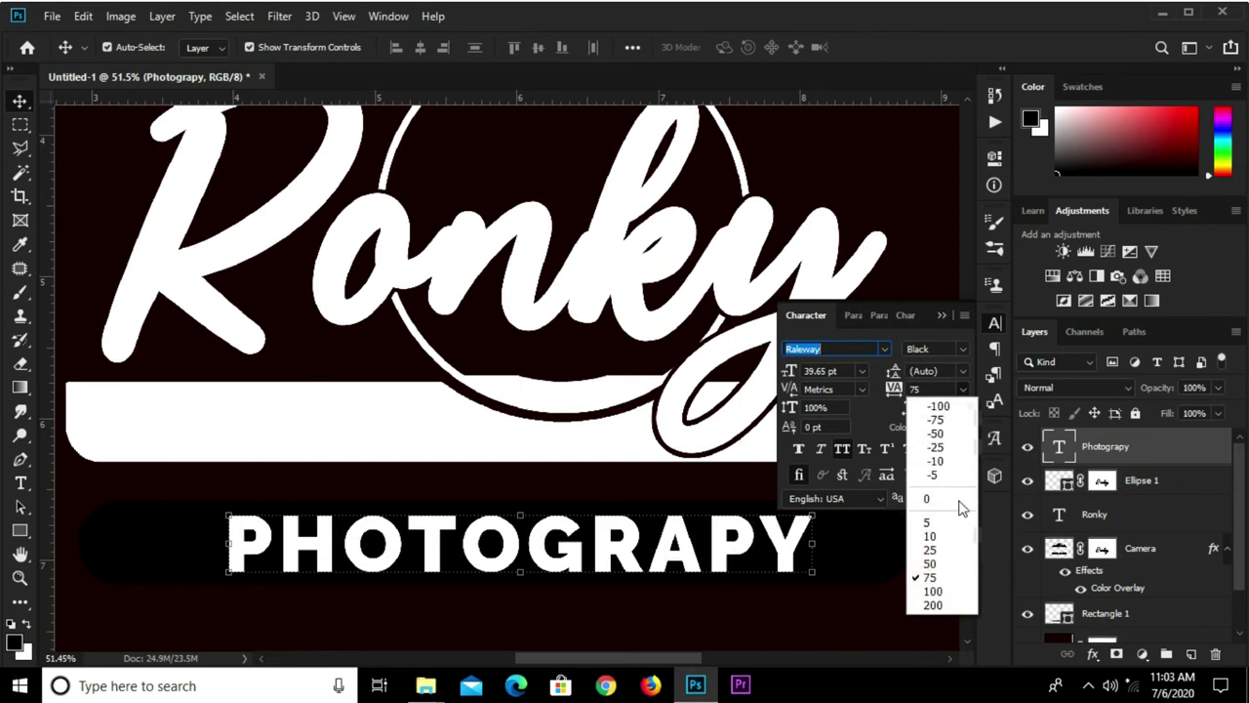
pyautogui.click(960, 586)
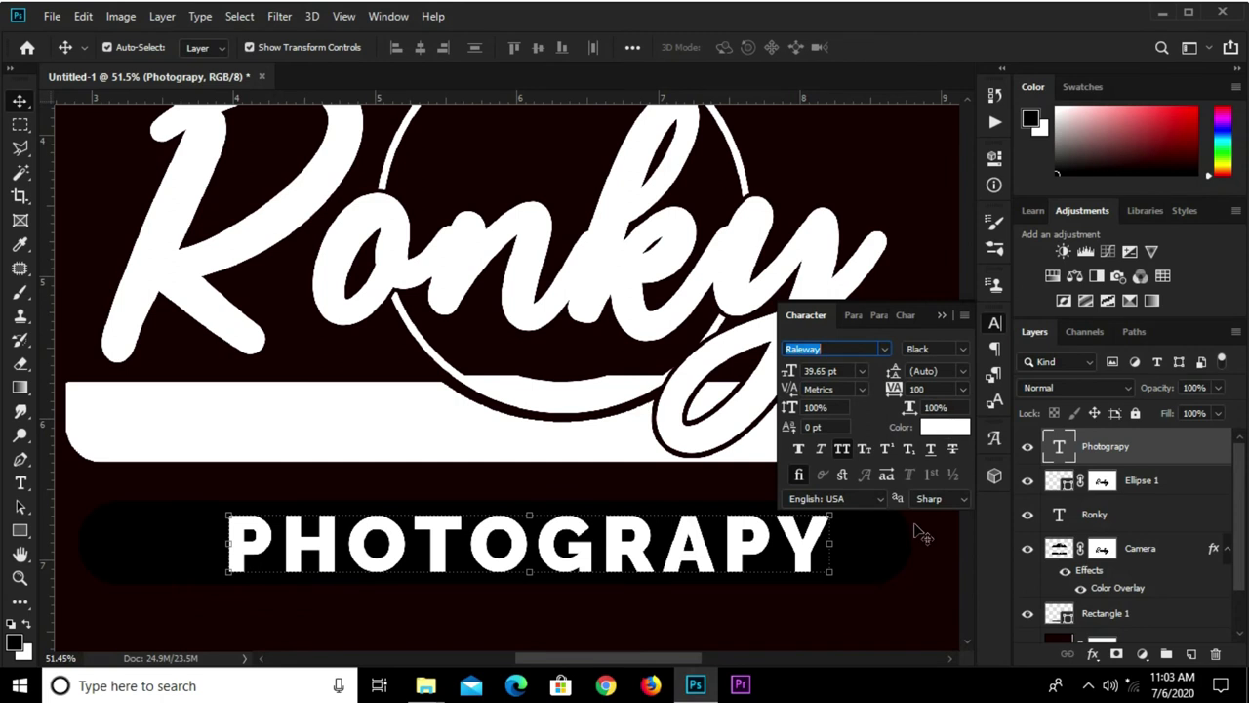
pyautogui.click(941, 316)
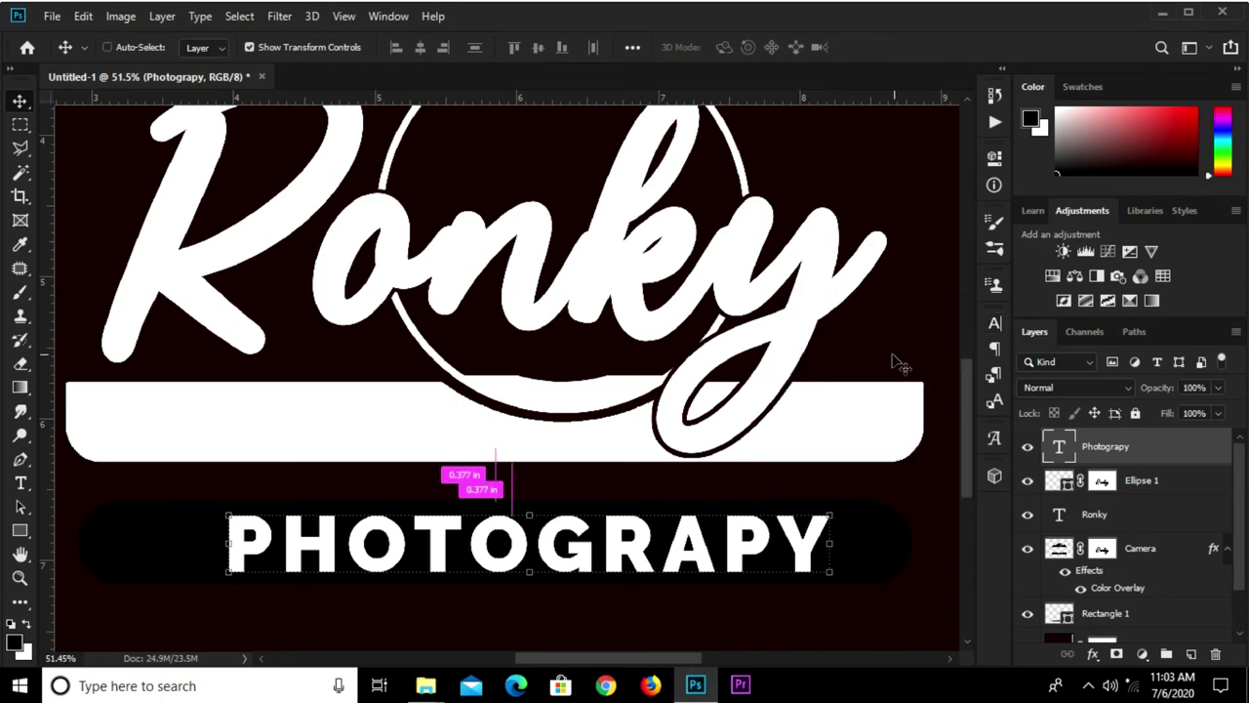
# - Centre PHOTOGRAPHY under the camera logo and fit the whole logo in view
pyautogui.scroll(-1, 500, 283)
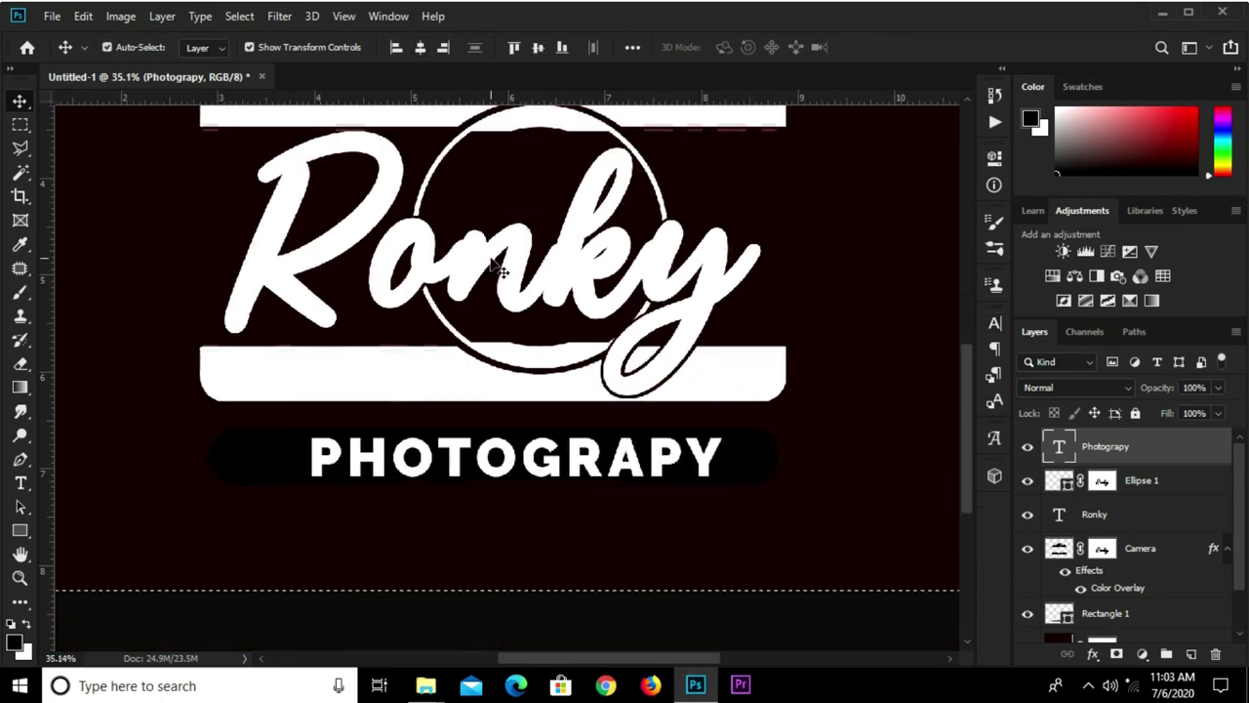
pyautogui.scroll(-1, 500, 282)
pyautogui.click(418, 47)
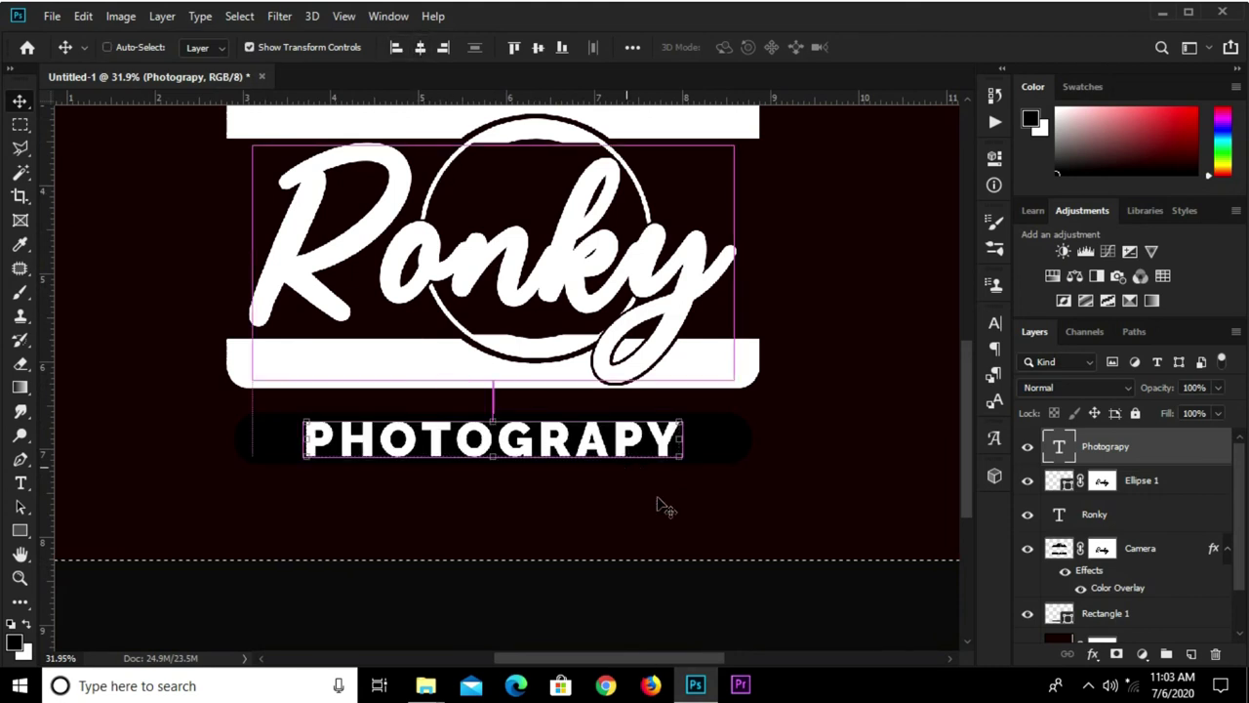
pyautogui.hotkey('ctrl', 'h')
pyautogui.click(685, 576)
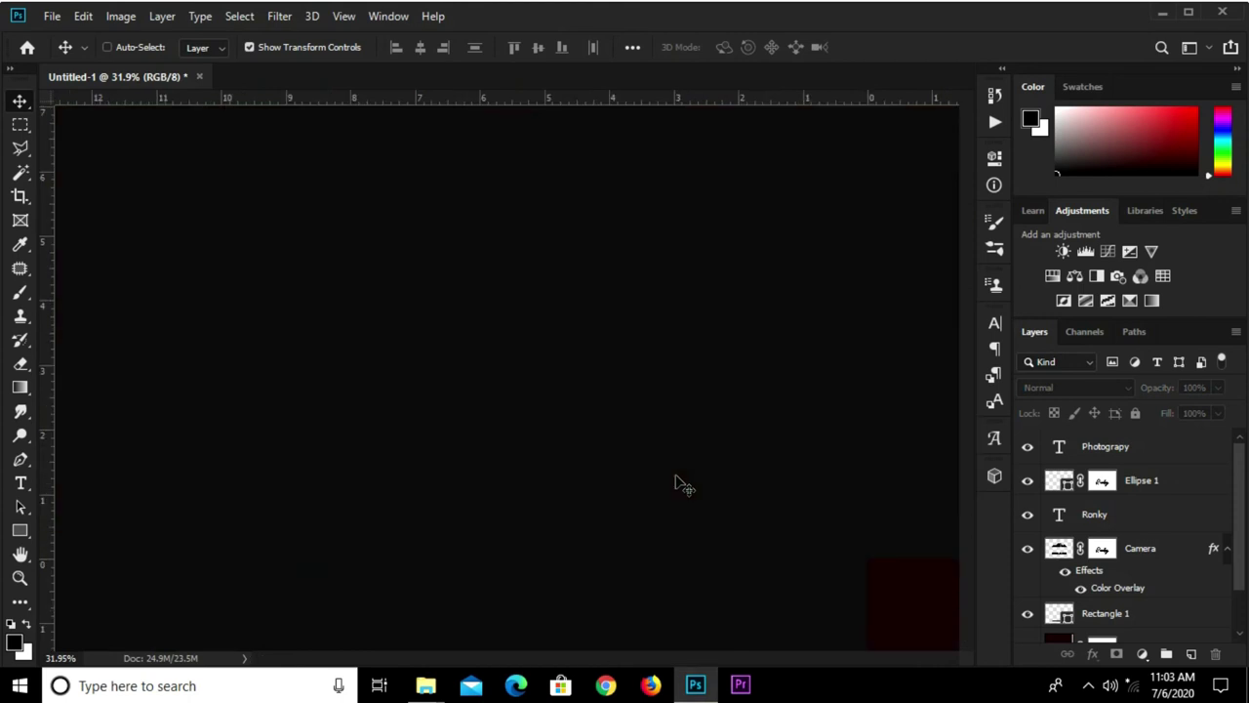
pyautogui.hotkey('ctrl', '0')
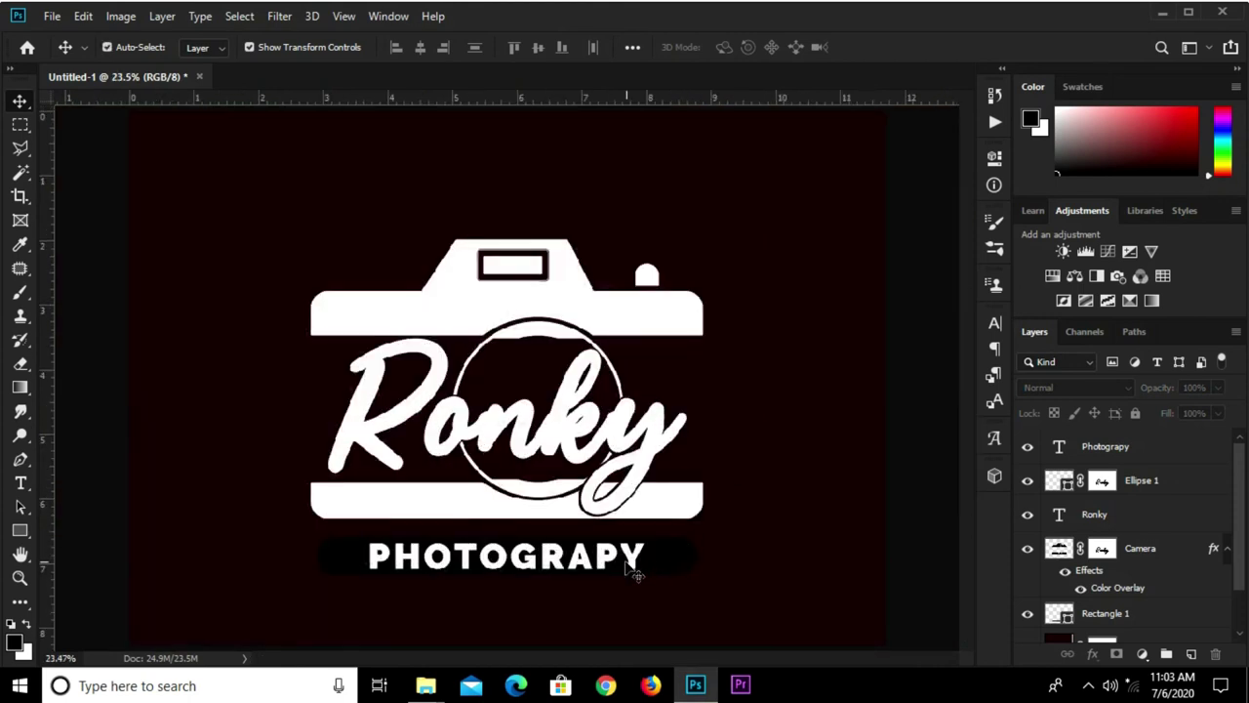
pyautogui.click(578, 563)
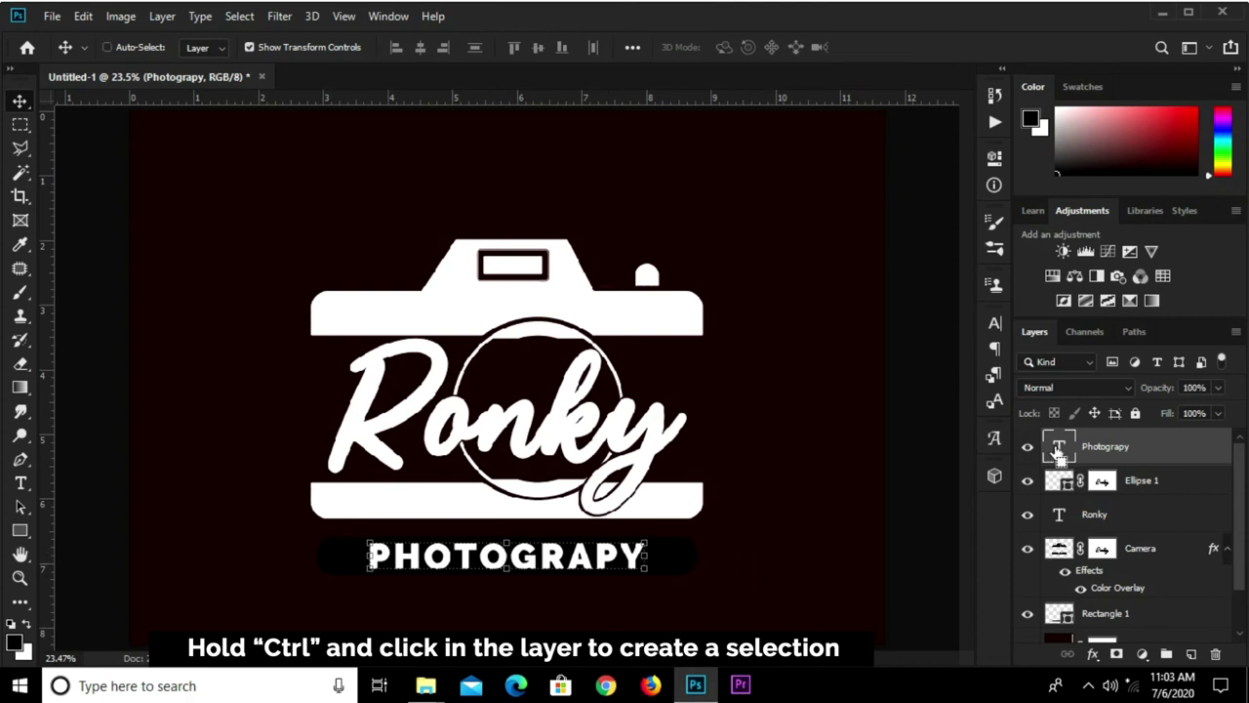
# - Mask Rectangle 1 with the inverted PHOTOGRAPHY letter selection so the letters cut out
pyautogui.keyDown('ctrl'); pyautogui.click(1059, 449); pyautogui.keyUp('ctrl')
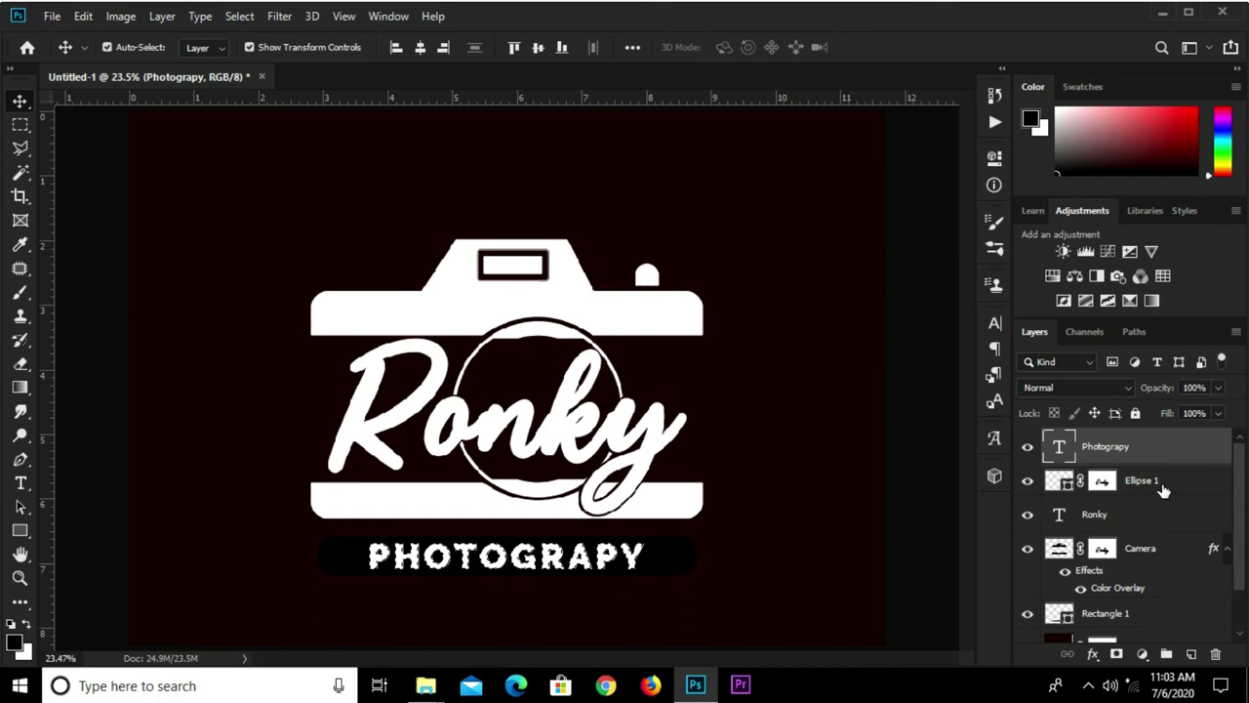
pyautogui.scroll(-2, 1163, 490)
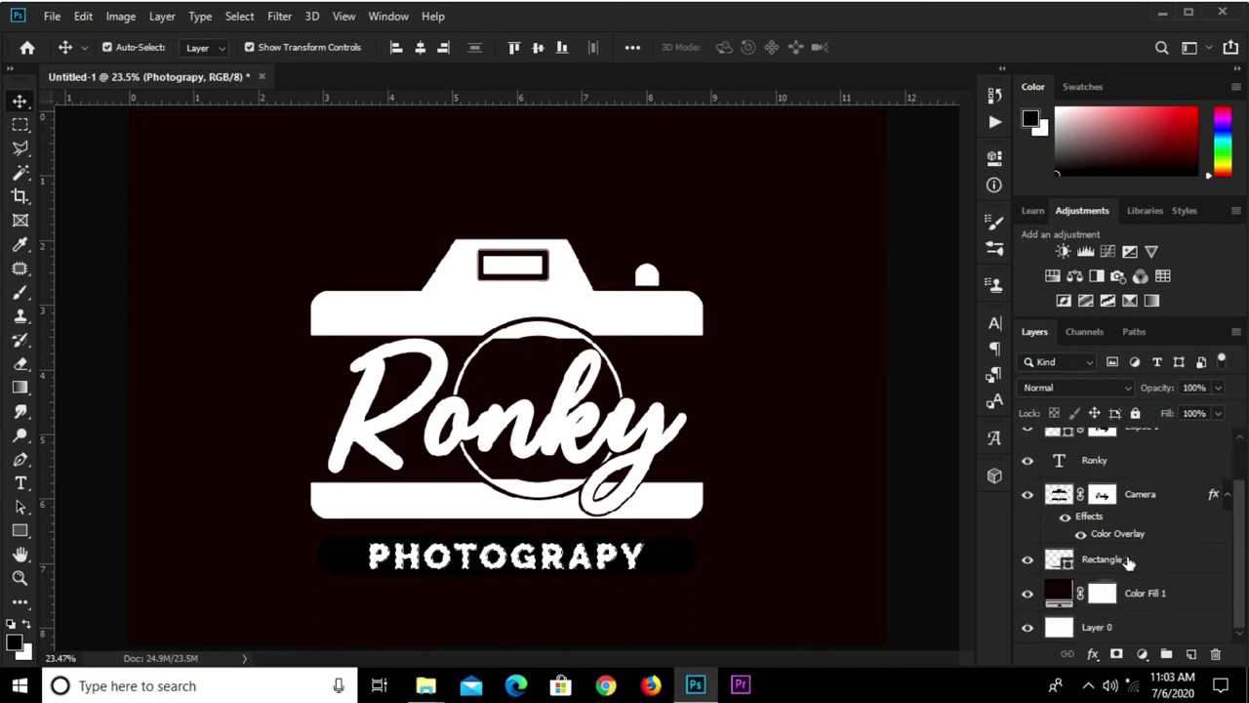
pyautogui.click(1125, 560)
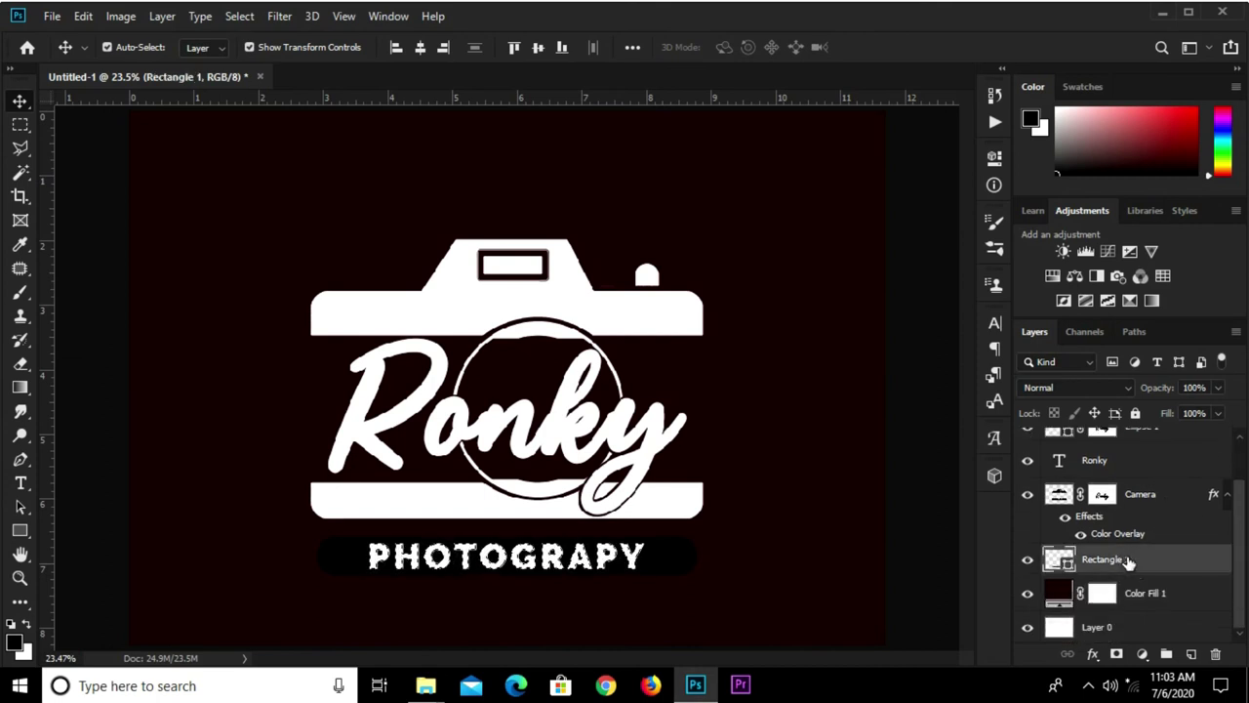
pyautogui.click(1116, 653)
pyautogui.hotkey('ctrl', 'i')
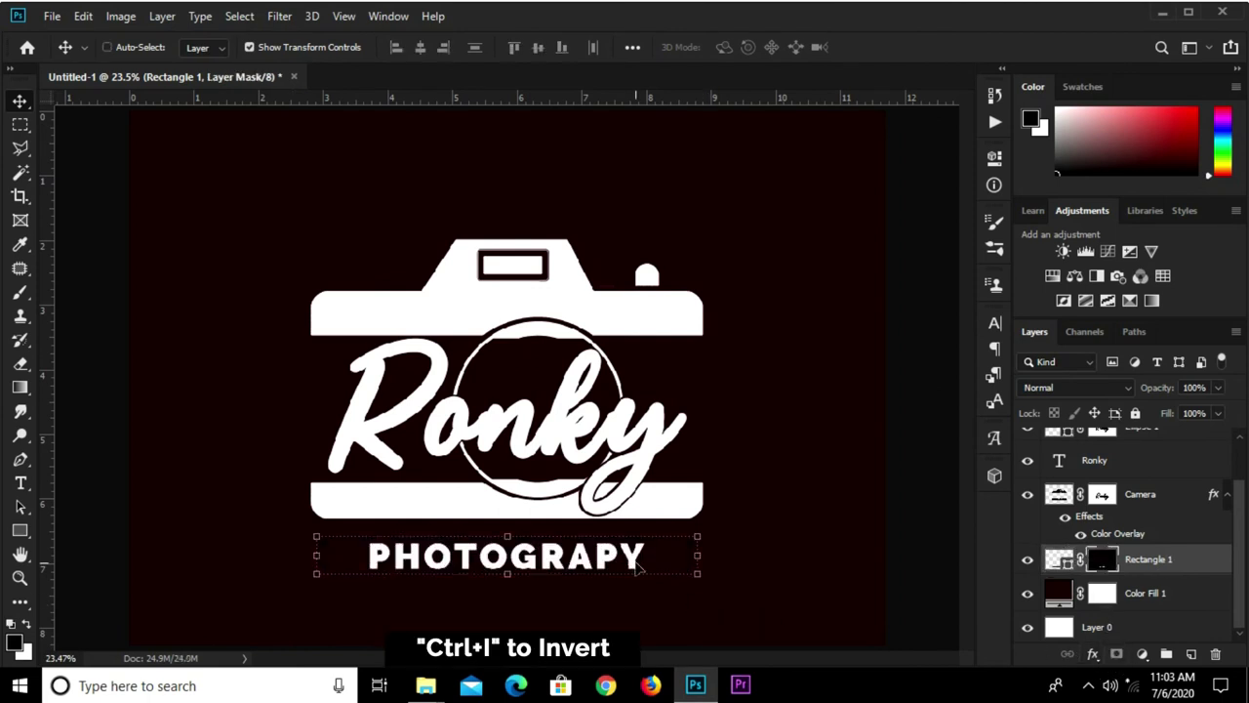
pyautogui.hotkey('ctrl', 'i')
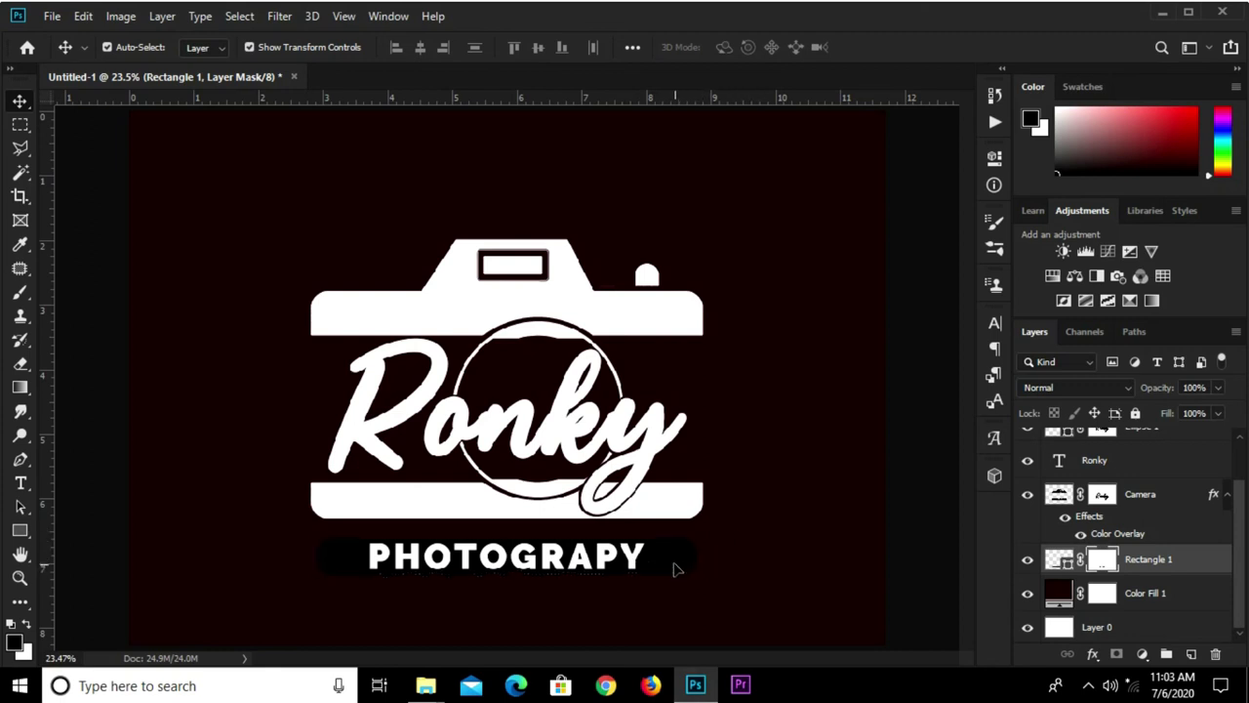
# - Check the mask properties and layer effects, then reselect the PHOTOGRAPHY text layer
pyautogui.click(995, 157)
pyautogui.click(939, 153)
pyautogui.click(1091, 656)
pyautogui.click(911, 566)
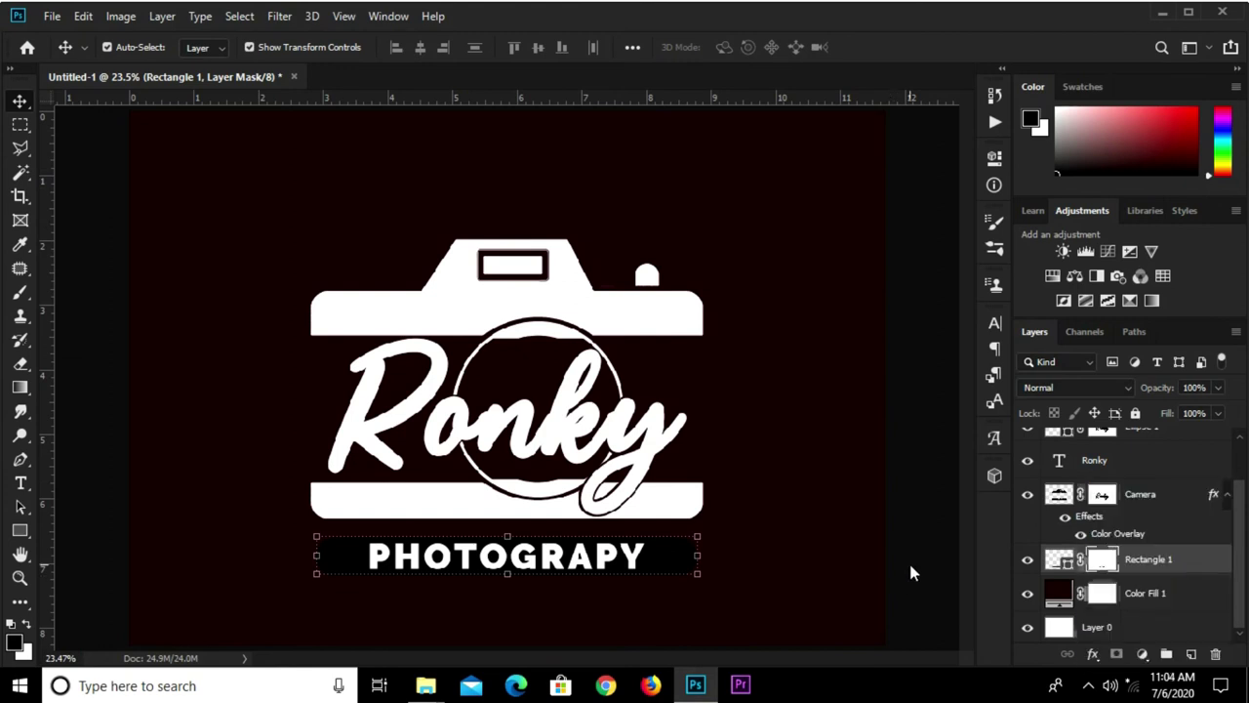
pyautogui.click(626, 561)
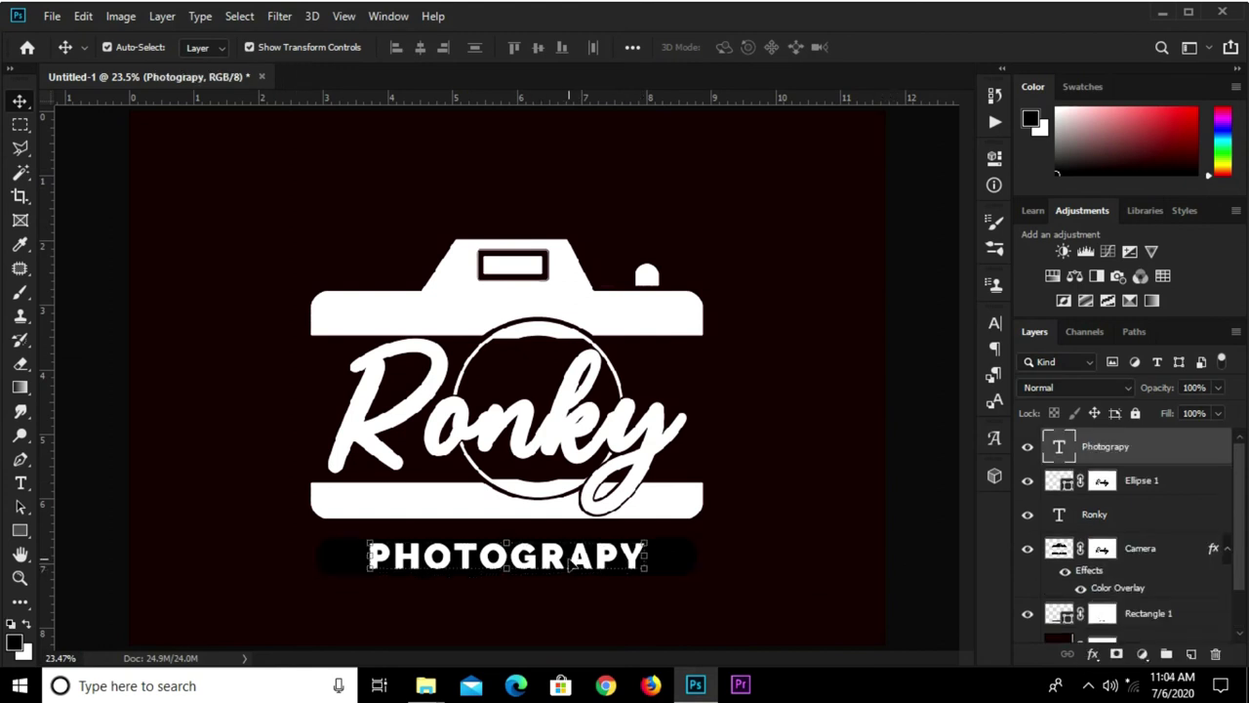
# - Delete the PHOTOGRAPY text layer and give the dark bar a white Colour Overlay
pyautogui.press('Delete')
pyautogui.click(658, 573)
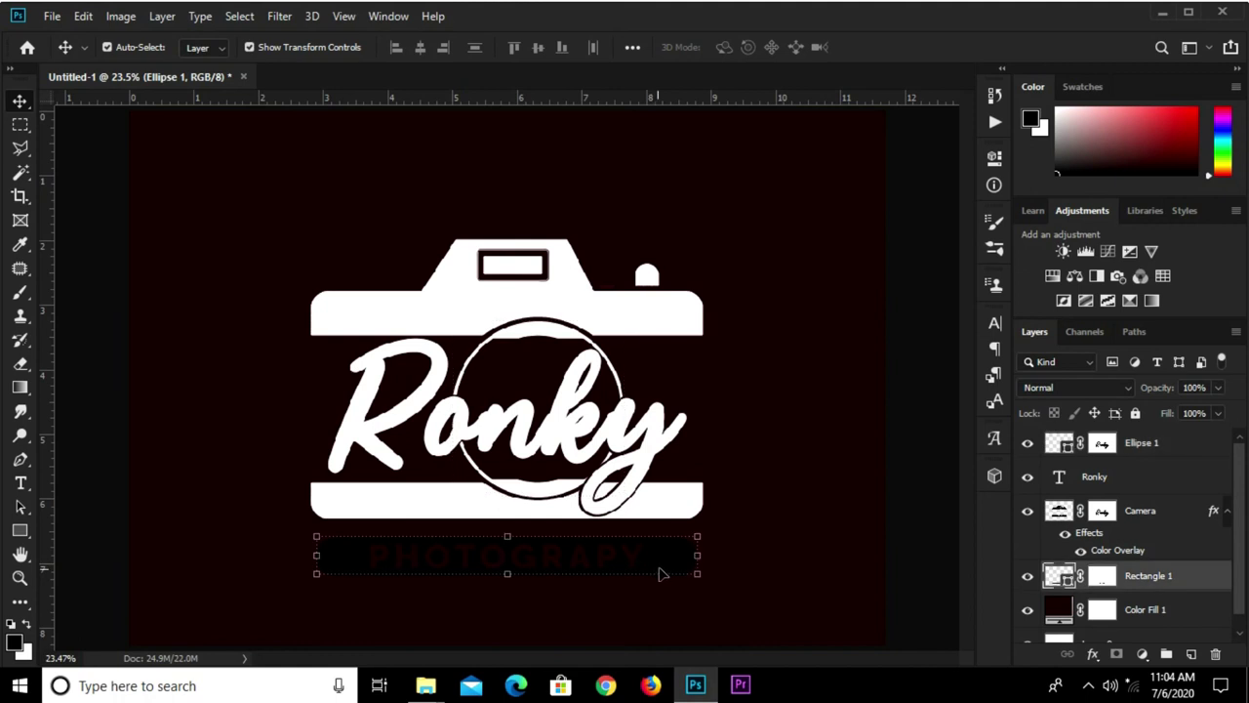
pyautogui.click(1094, 657)
pyautogui.click(1119, 586)
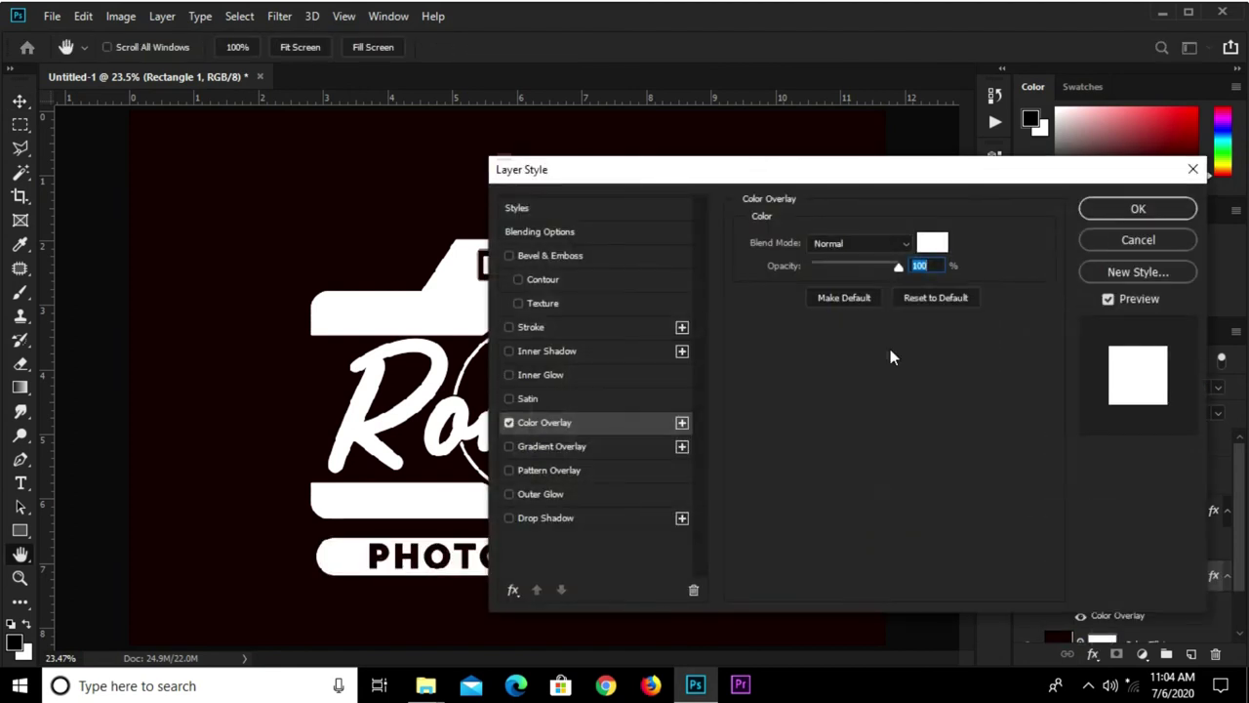
pyautogui.click(1122, 215)
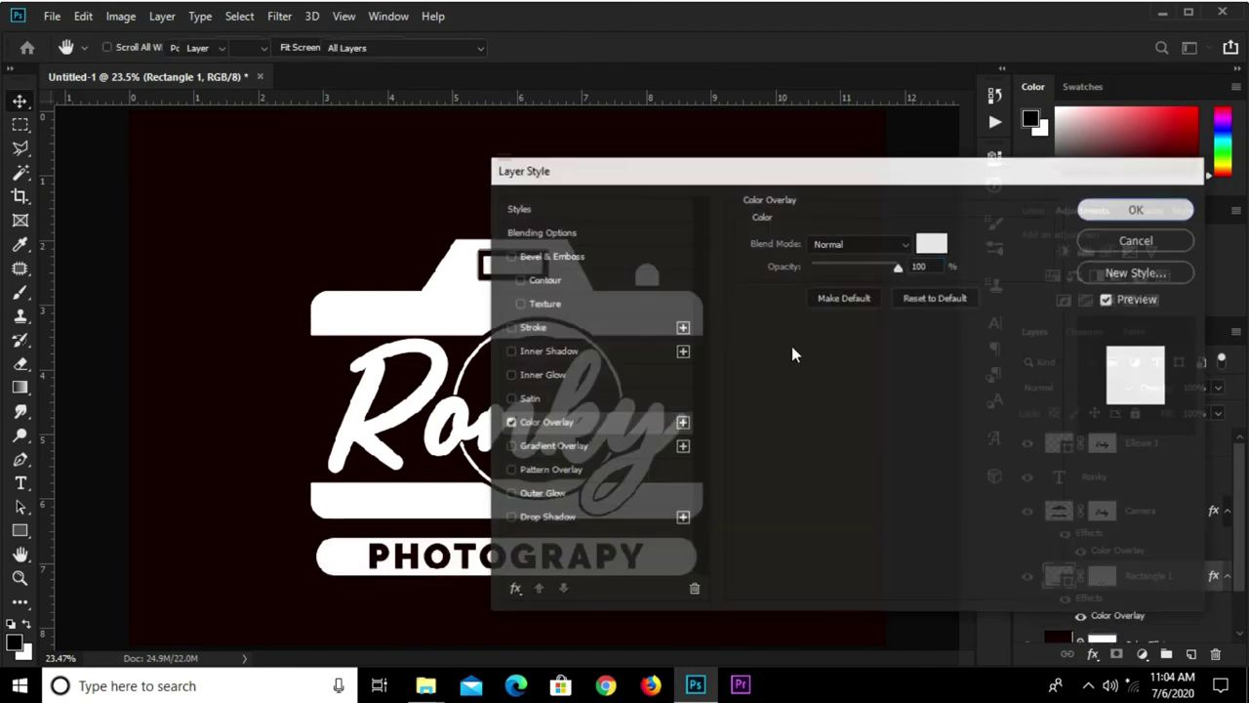
# - Nudge the PHOTOGRAPHY pill bar up slightly and deselect it
pyautogui.scroll(-3, 739, 455)
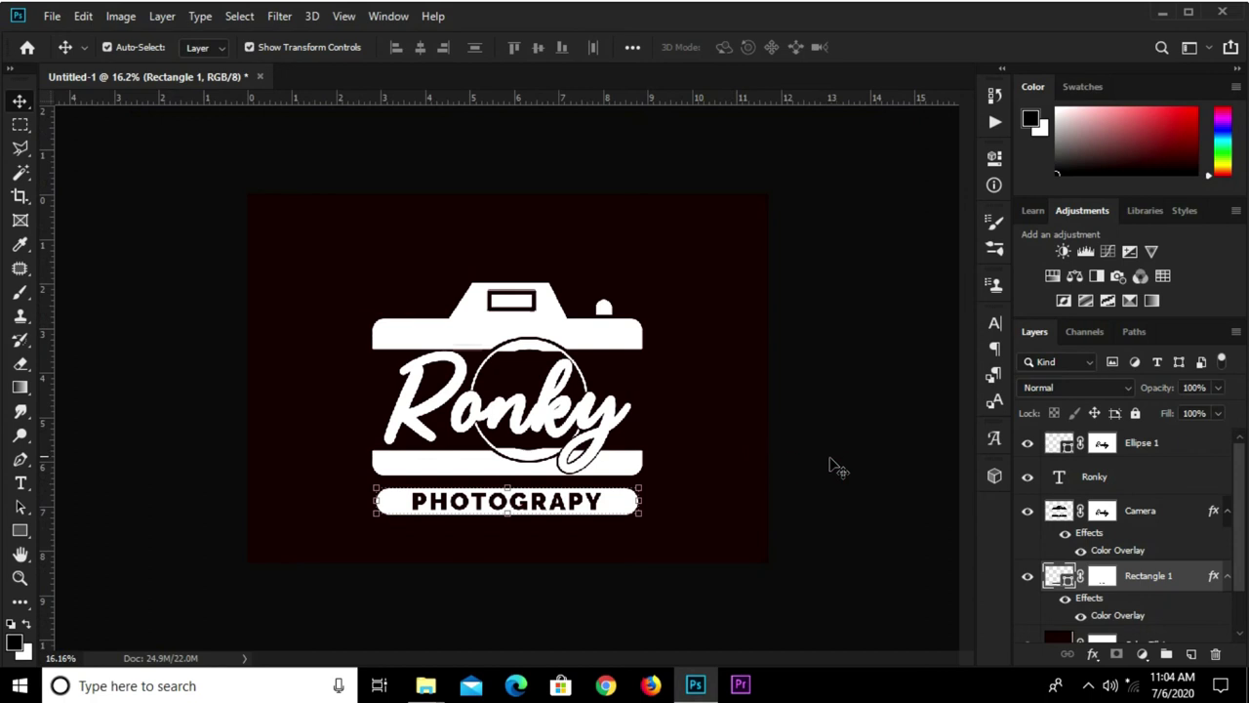
pyautogui.hotkey('shift', 'Up')
pyautogui.hotkey('shift', 'Up')
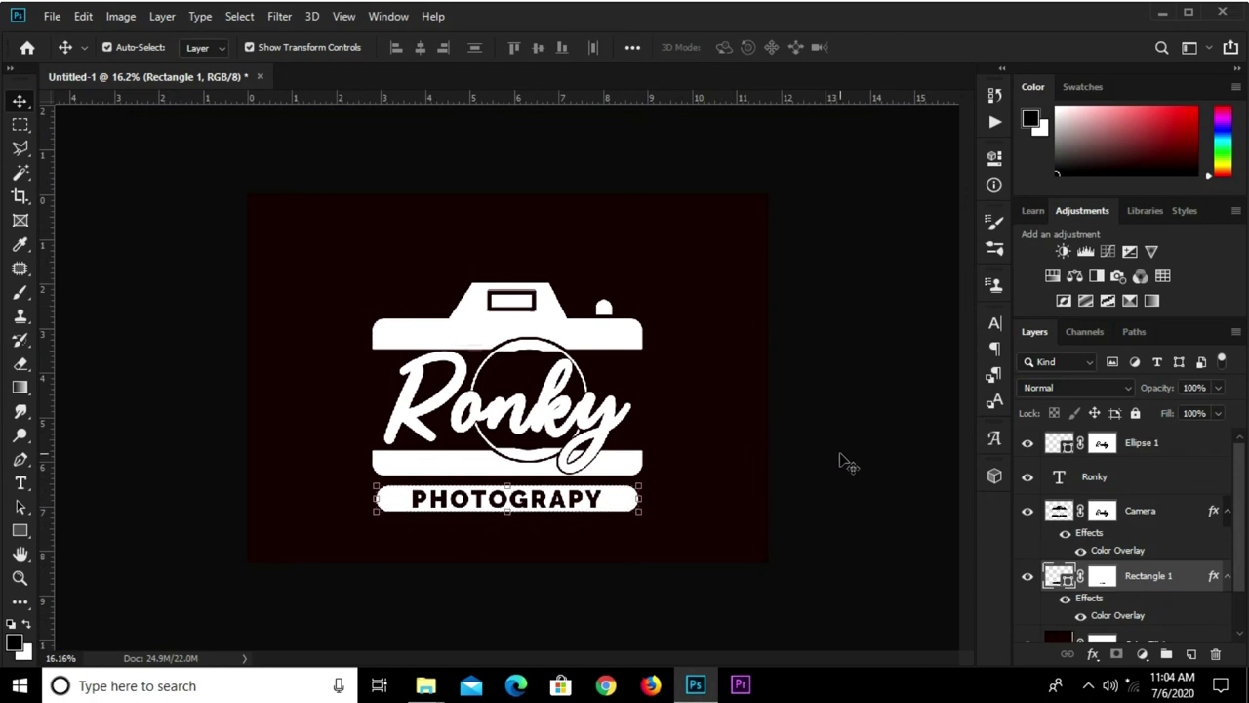
pyautogui.click(843, 461)
pyautogui.hotkey('ctrl', '+')
pyautogui.hotkey('ctrl', '+')
pyautogui.hotkey('ctrl', '-')
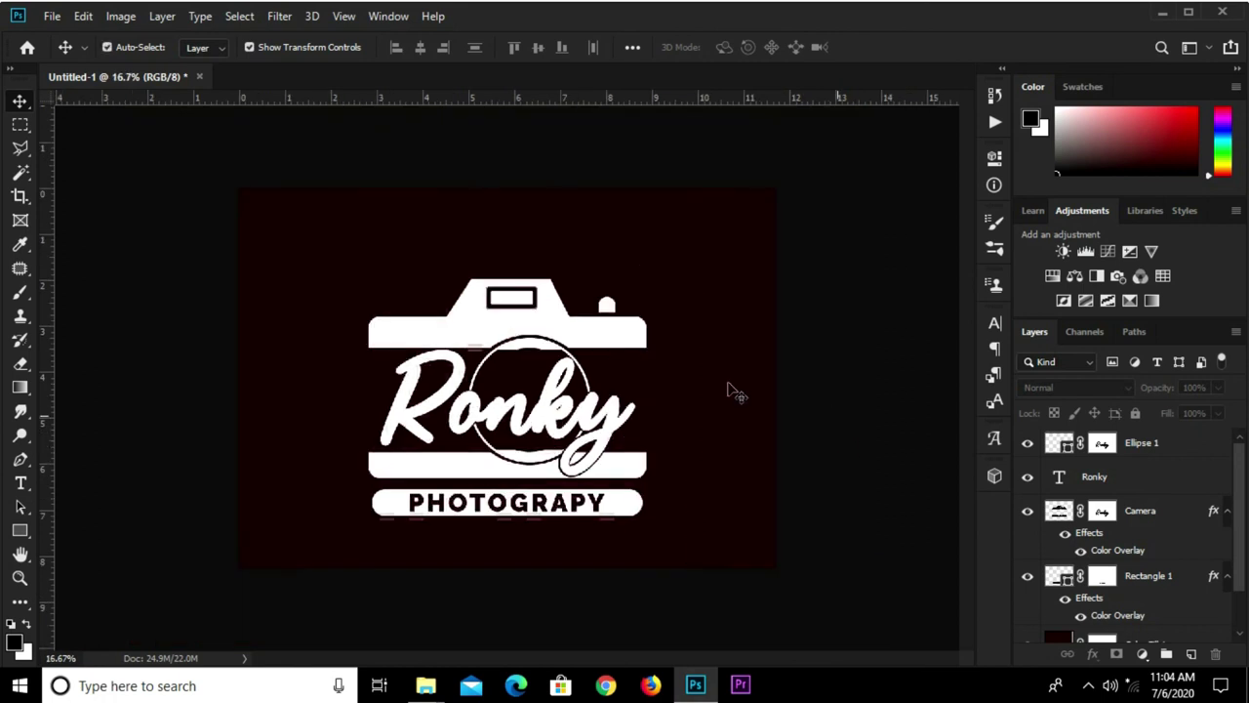
# - Hide Color Fill 1 and Layer 0, then stamp the visible white logo into merged Layer 1
pyautogui.scroll(-2, 1174, 575)
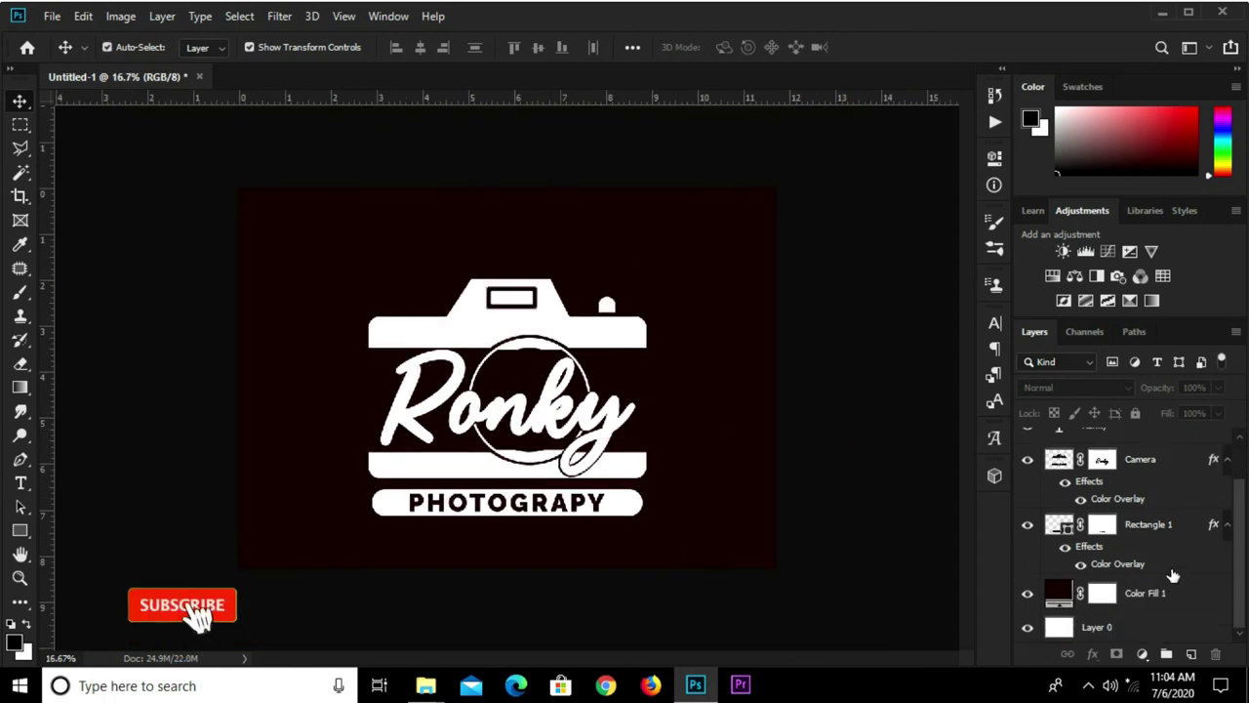
pyautogui.click(1026, 592)
pyautogui.click(1026, 626)
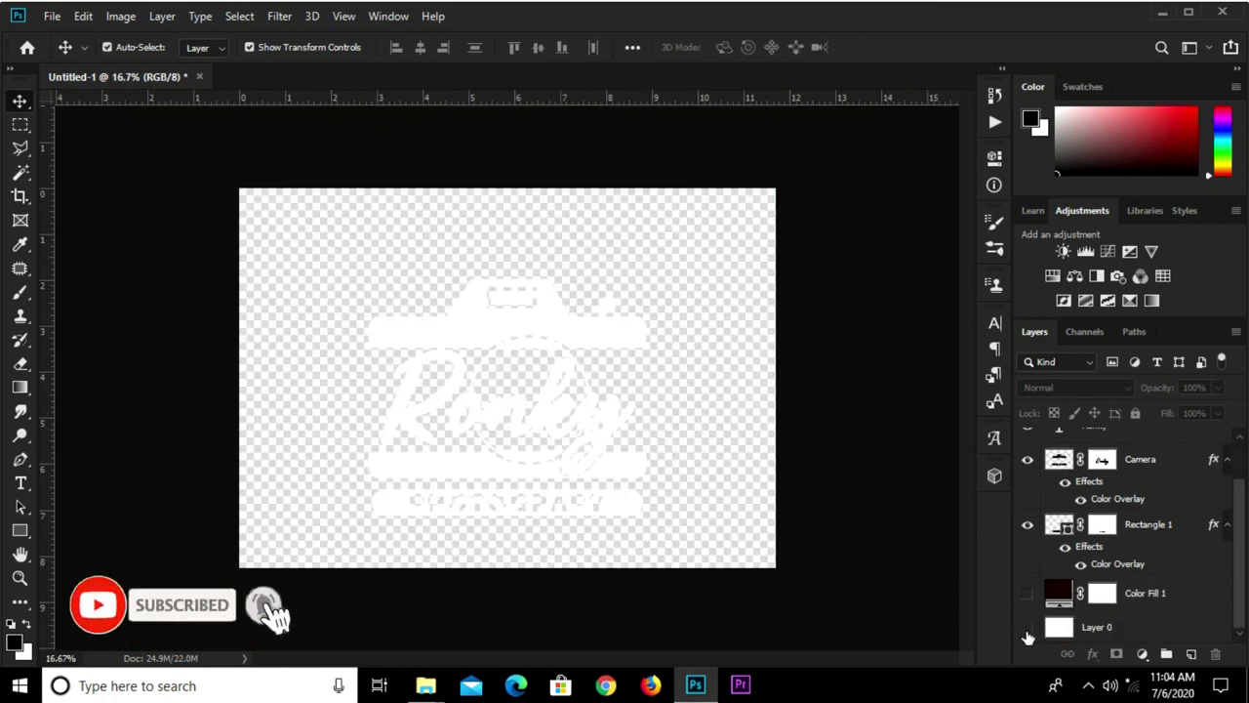
pyautogui.scroll(1, 1102, 551)
pyautogui.scroll(1, 1101, 517)
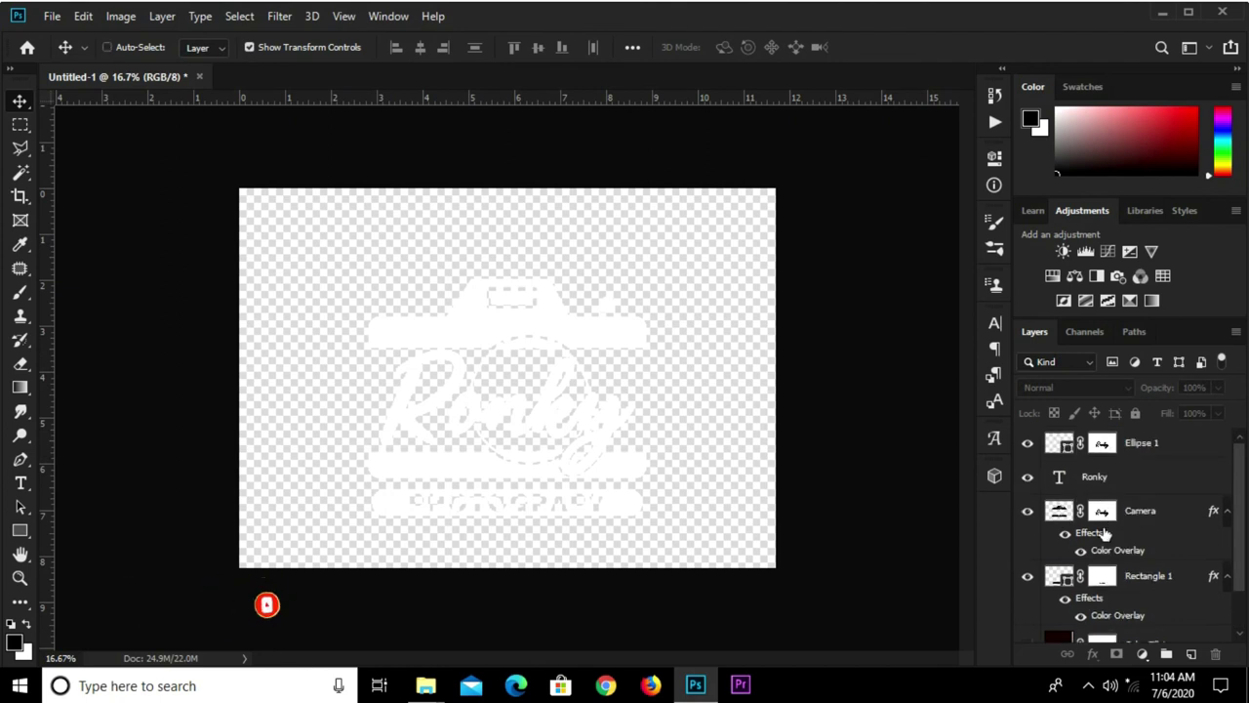
pyautogui.hotkey('ctrl', 'alt', 'shift', 'e')
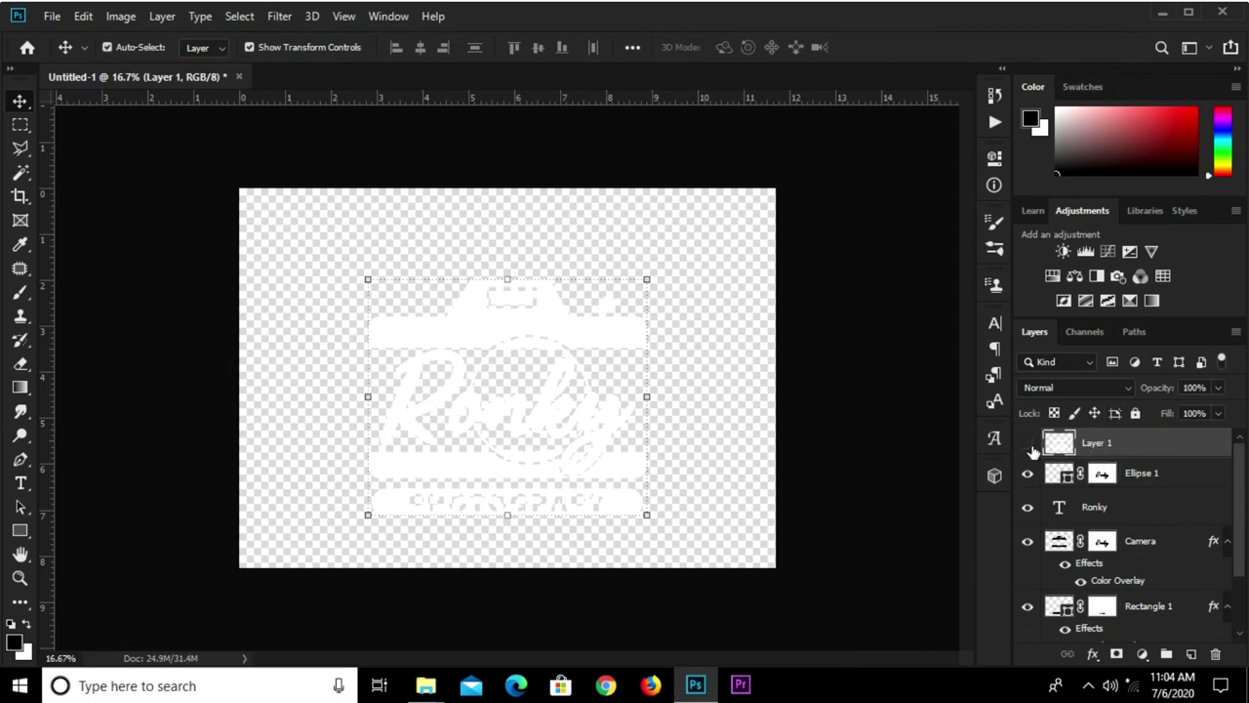
pyautogui.click(1030, 447)
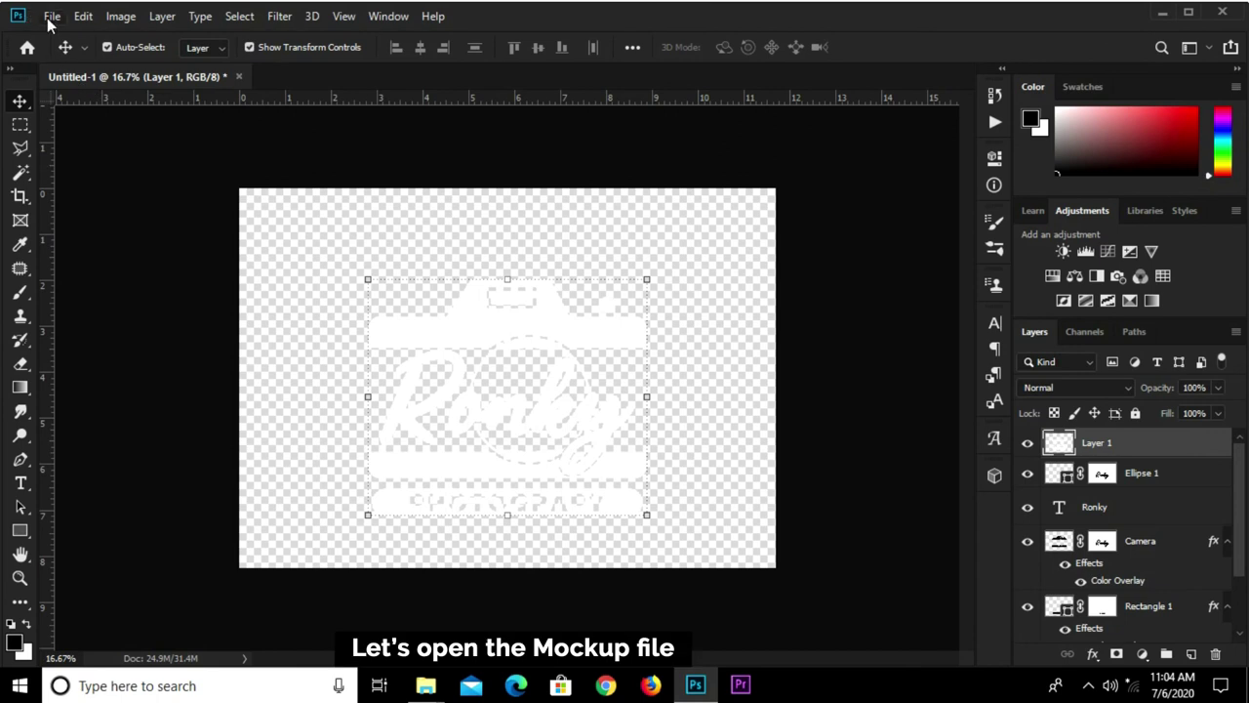
pyautogui.click(49, 21)
pyautogui.moveTo(87, 124)
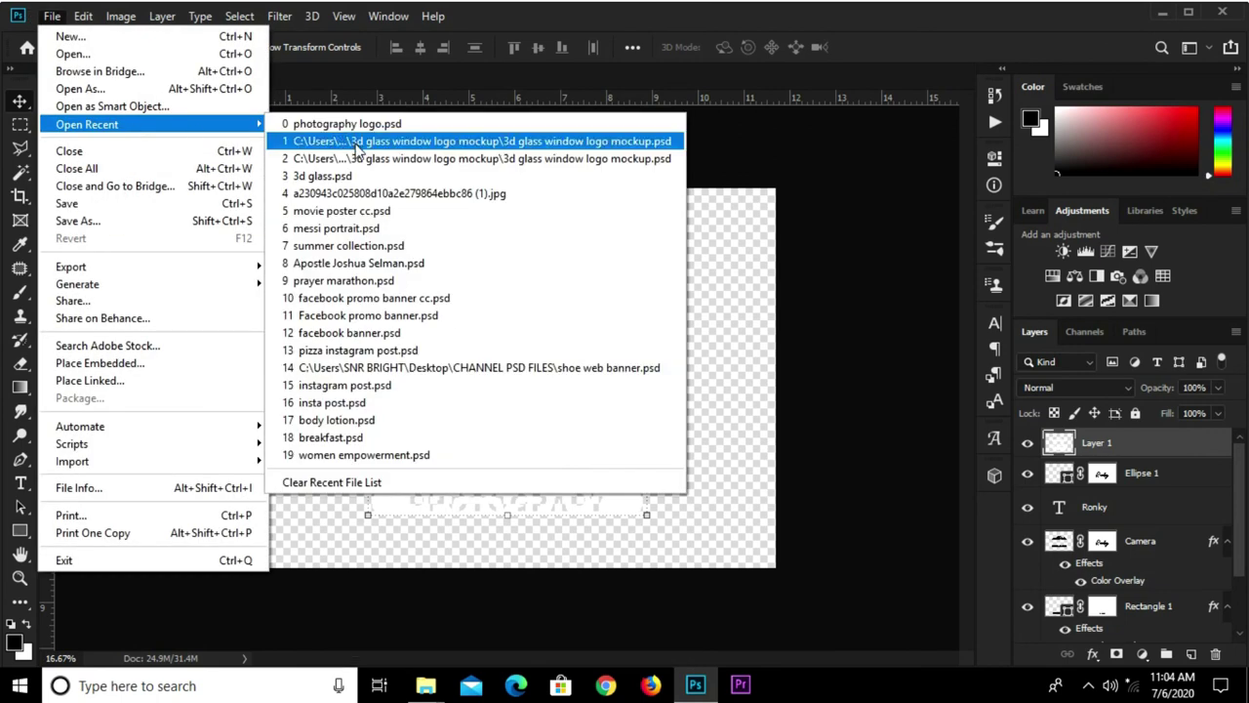
# - Open the 3d glass window mockup's Your Logo smart object and drag merged Layer 1 into it
pyautogui.click(357, 144)
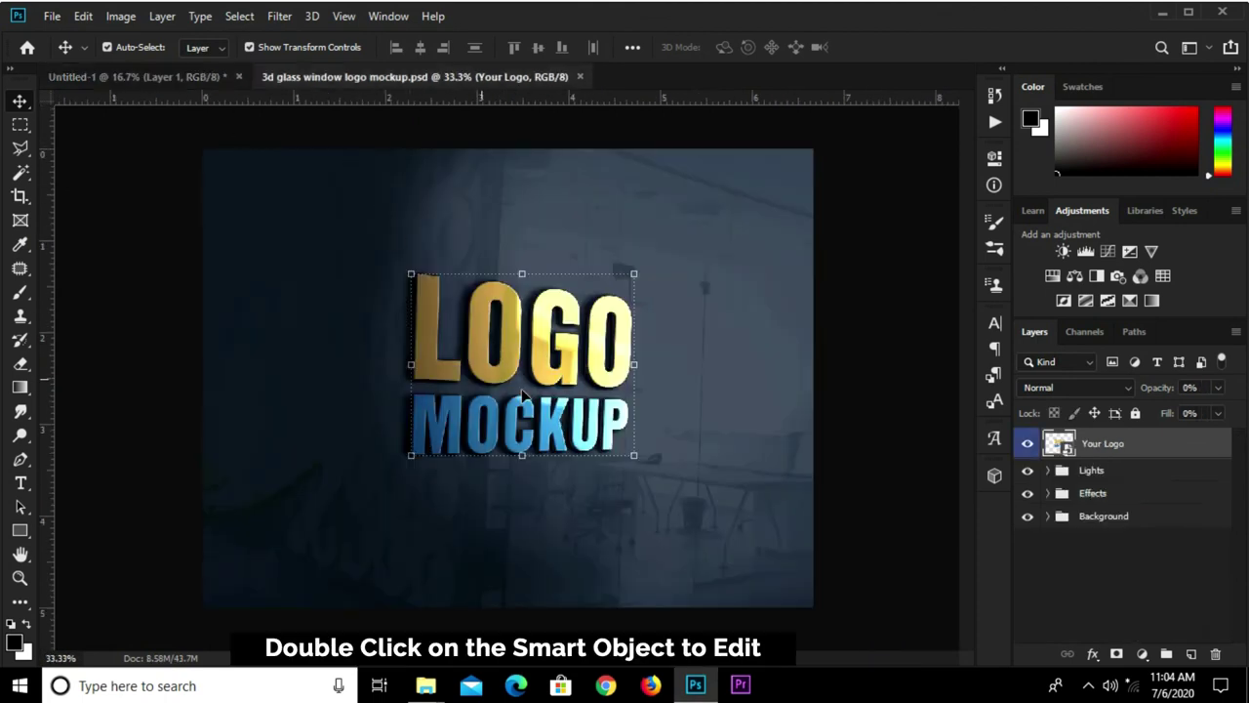
pyautogui.doubleClick(1052, 445)
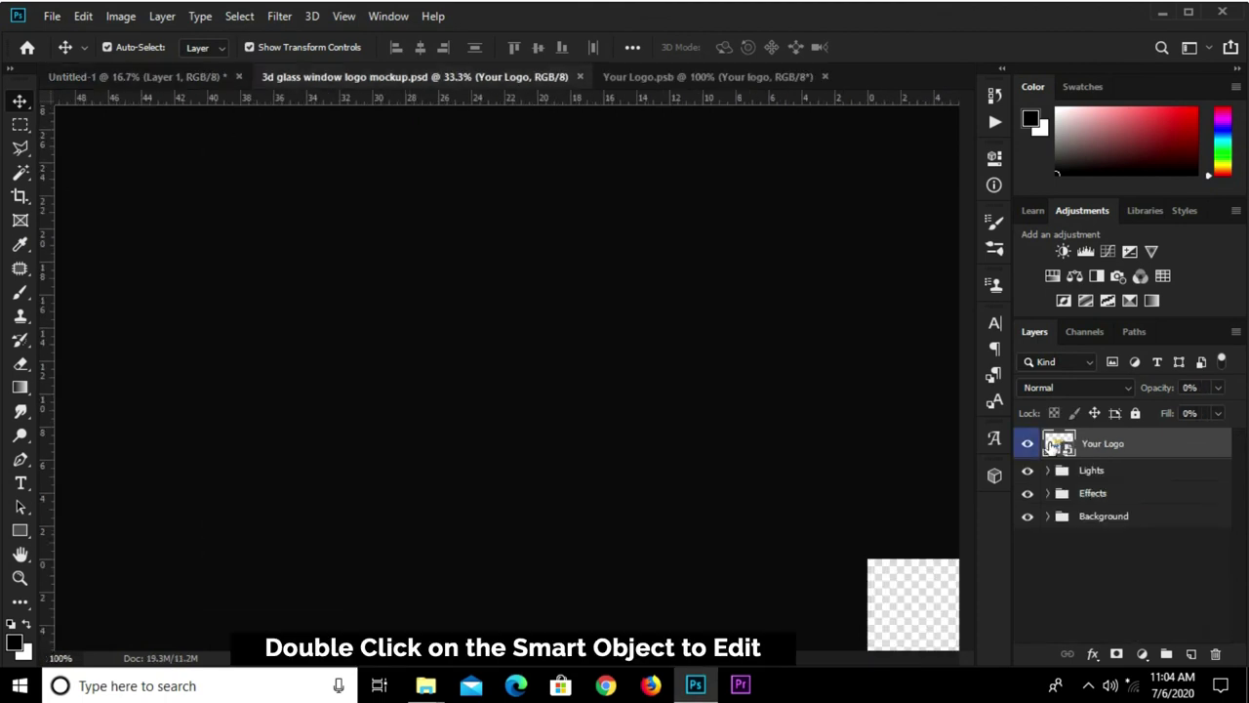
pyautogui.click(517, 341)
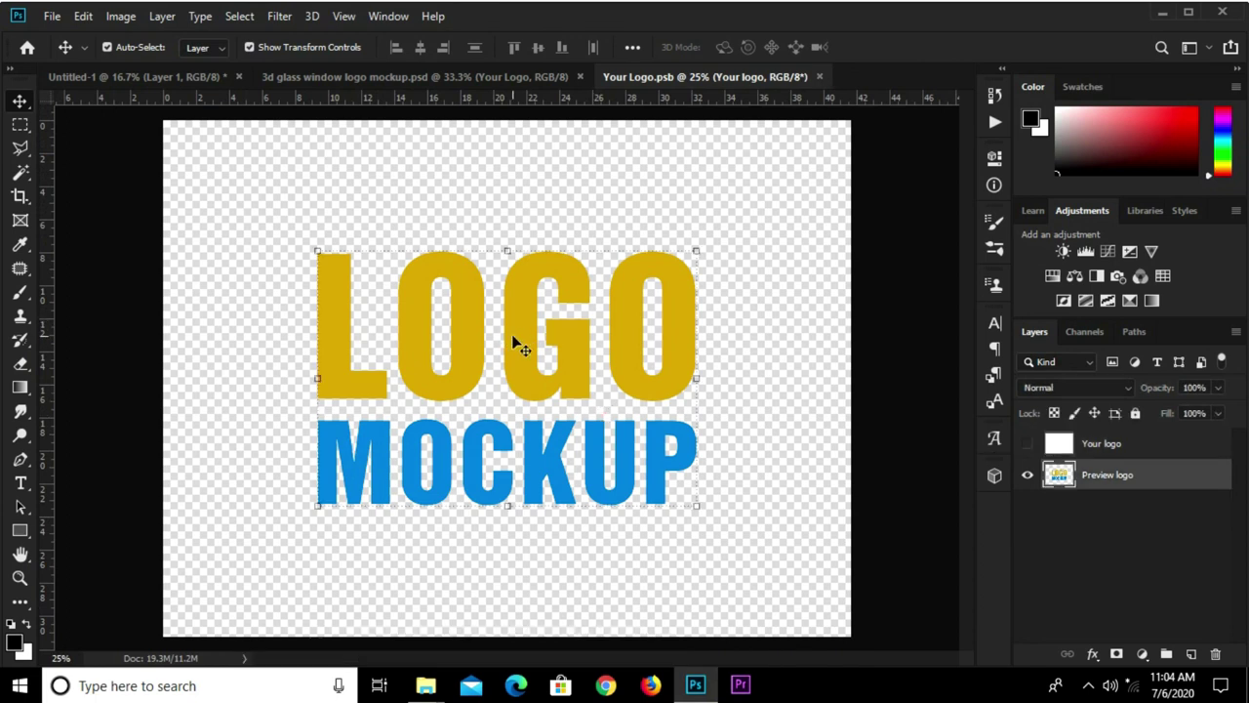
pyautogui.click(167, 77)
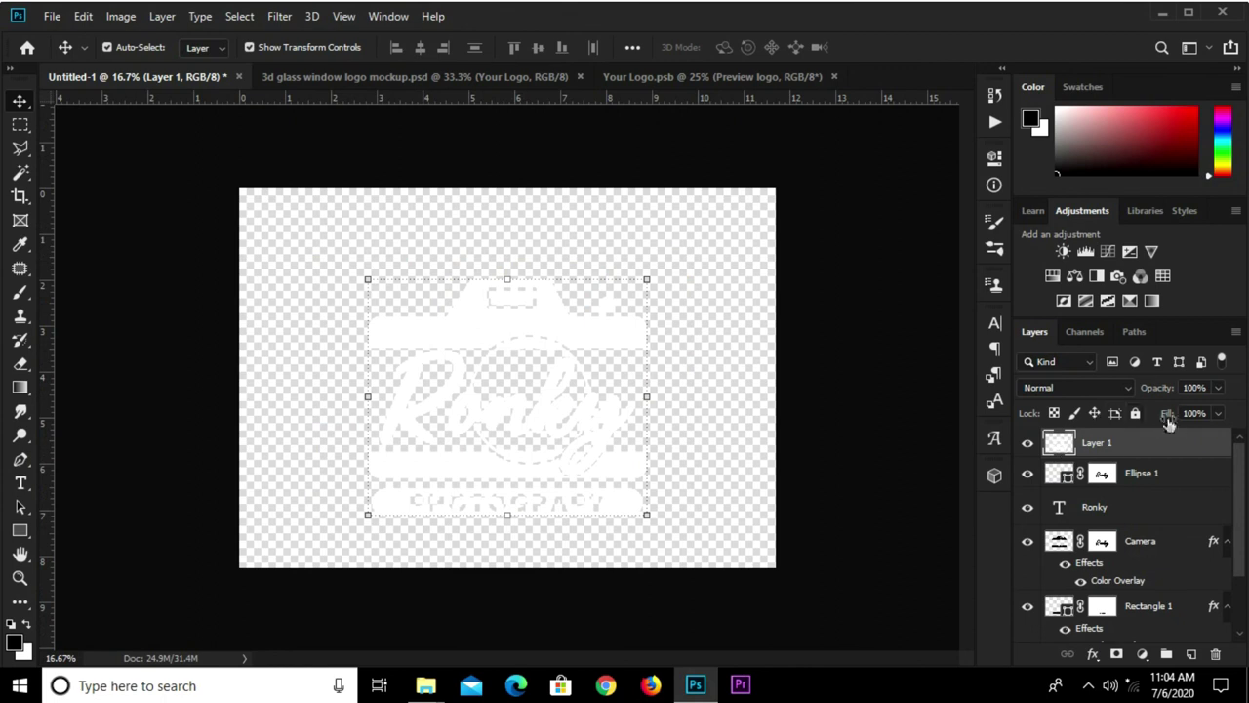
pyautogui.moveTo(487, 333); pyautogui.dragTo(660, 82)
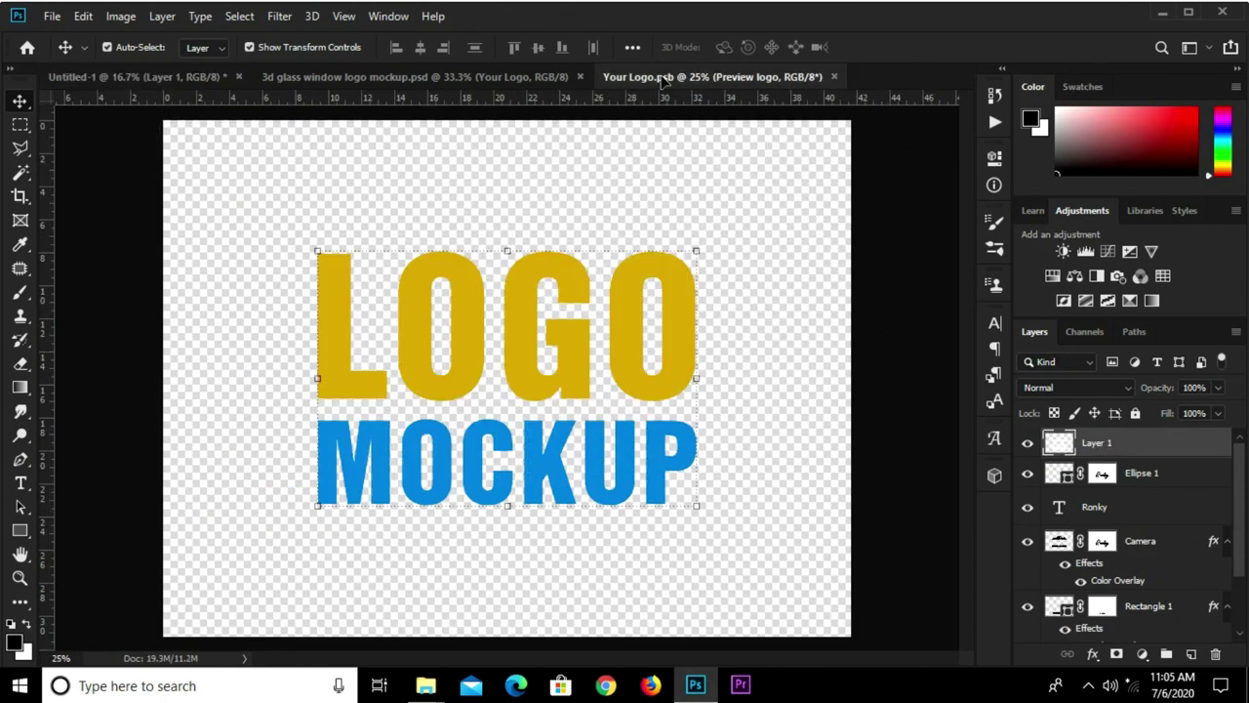
pyautogui.moveTo(661, 82); pyautogui.dragTo(492, 327)
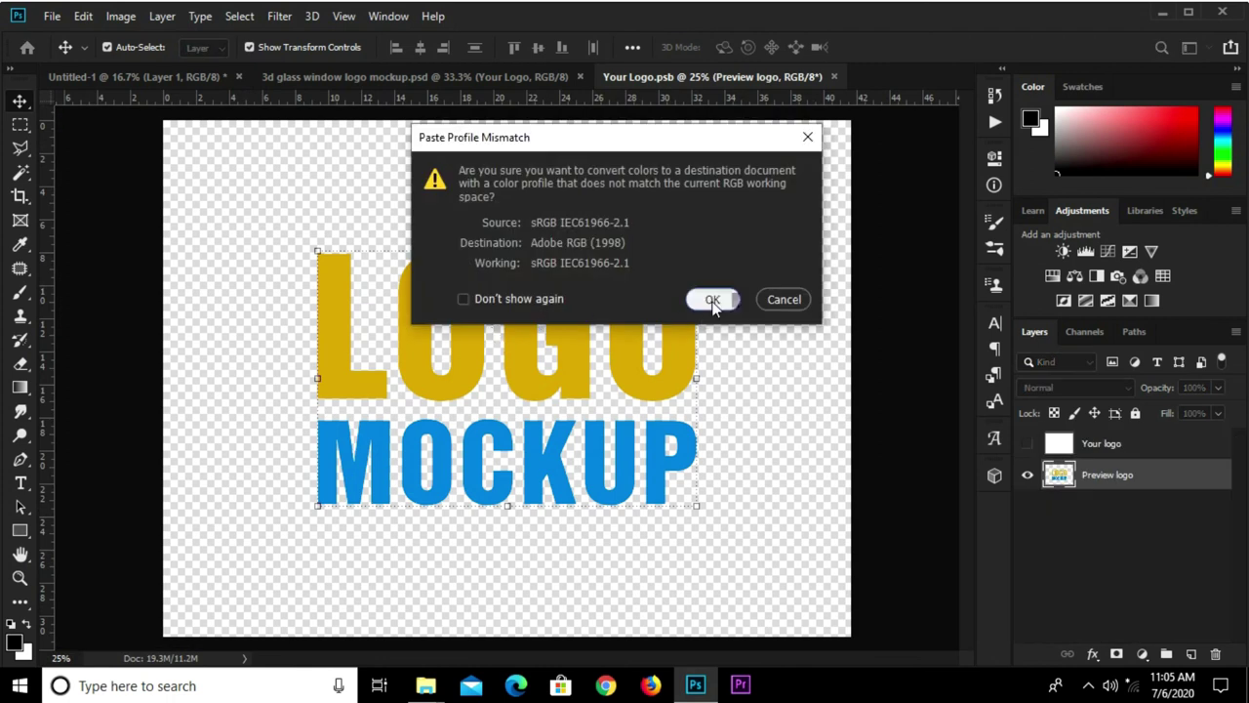
pyautogui.click(715, 299)
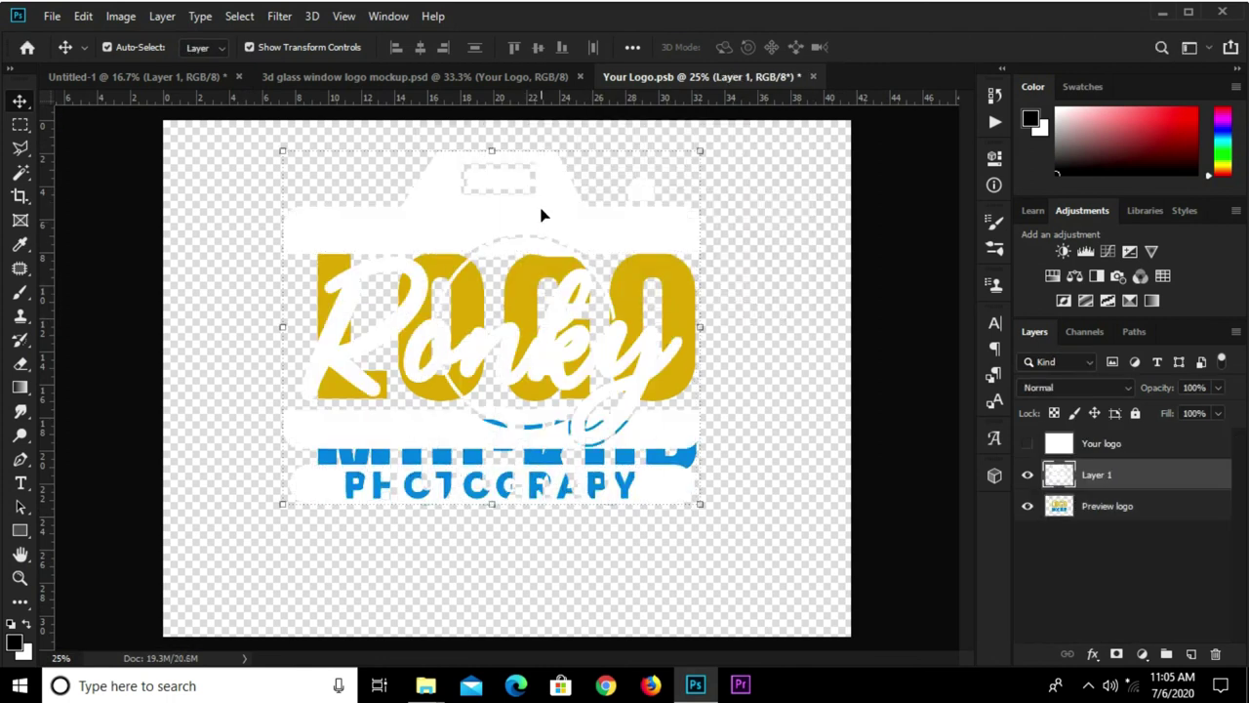
# - Scale the Ronky logo to about two-thirds, nudge it up, and centre it horizontally
pyautogui.hotkey('ctrl', 't')
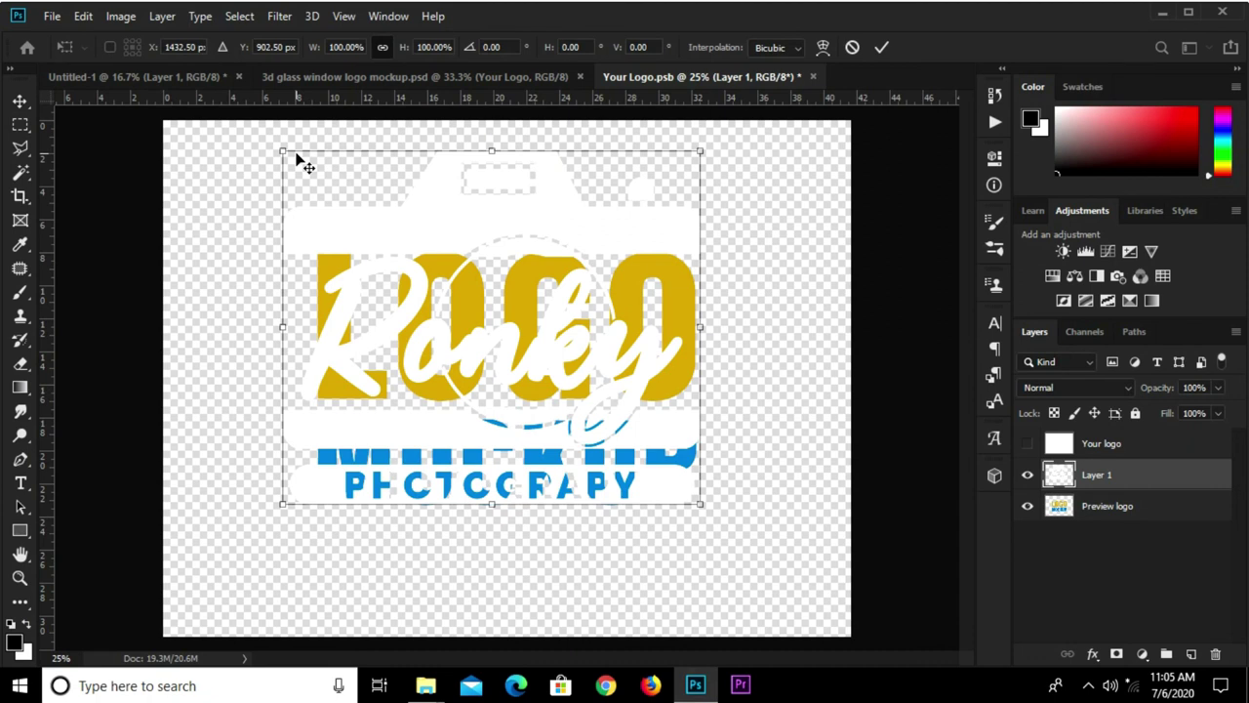
pyautogui.moveTo(283, 147); pyautogui.dragTo(410, 274)
pyautogui.moveTo(572, 330); pyautogui.dragTo(522, 327)
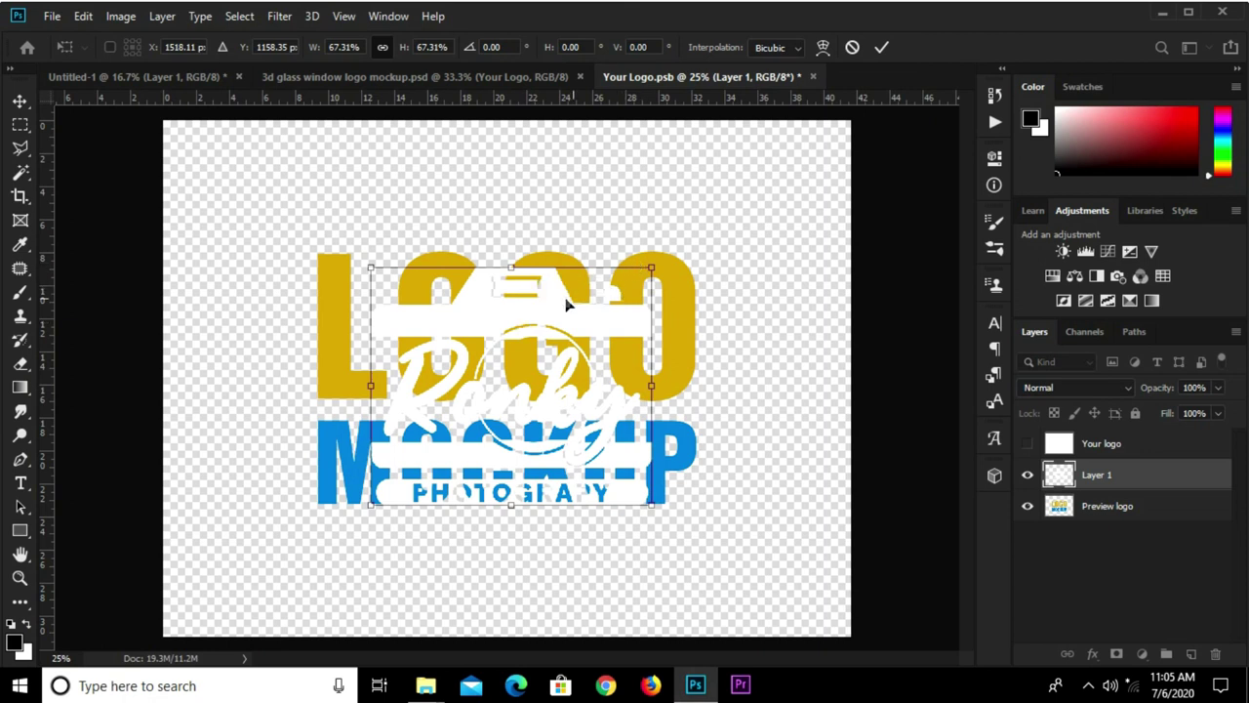
pyautogui.press('Up')
pyautogui.press('Up')
pyautogui.press('Up')
pyautogui.press('Up')
pyautogui.press('Up')
pyautogui.press('Up')
pyautogui.press('Up')
pyautogui.press('Up')
pyautogui.press('Up')
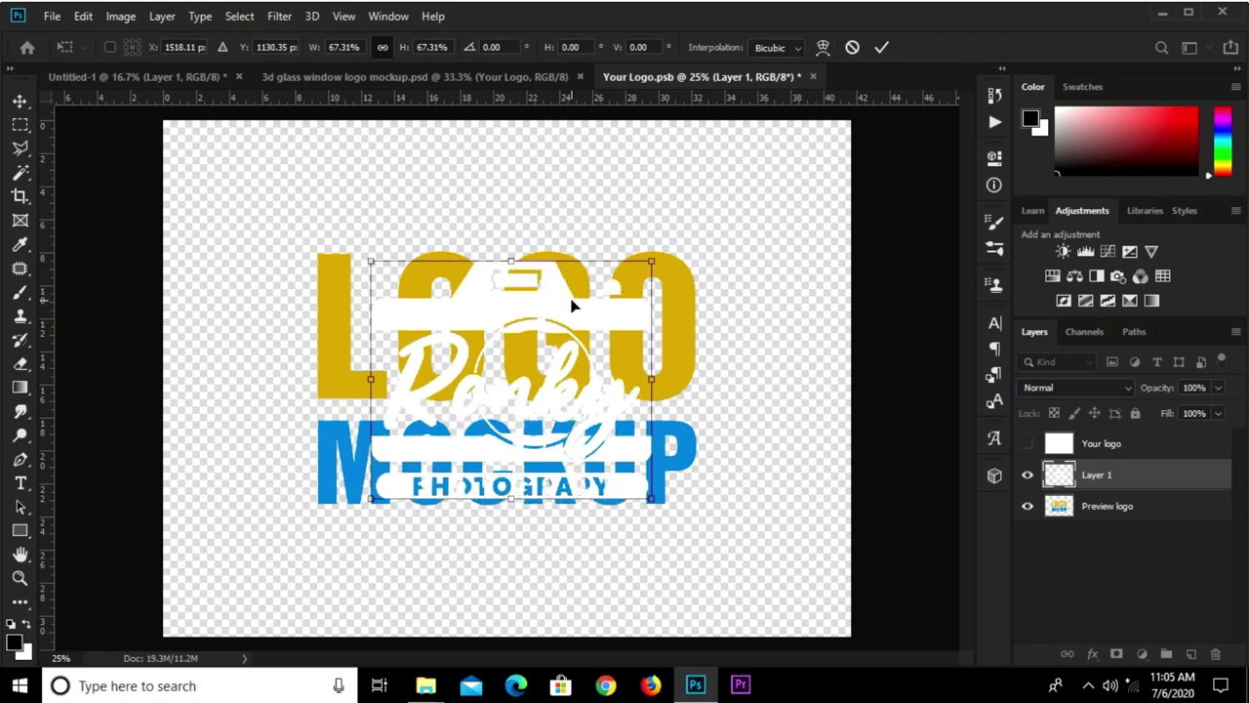
pyautogui.click(883, 48)
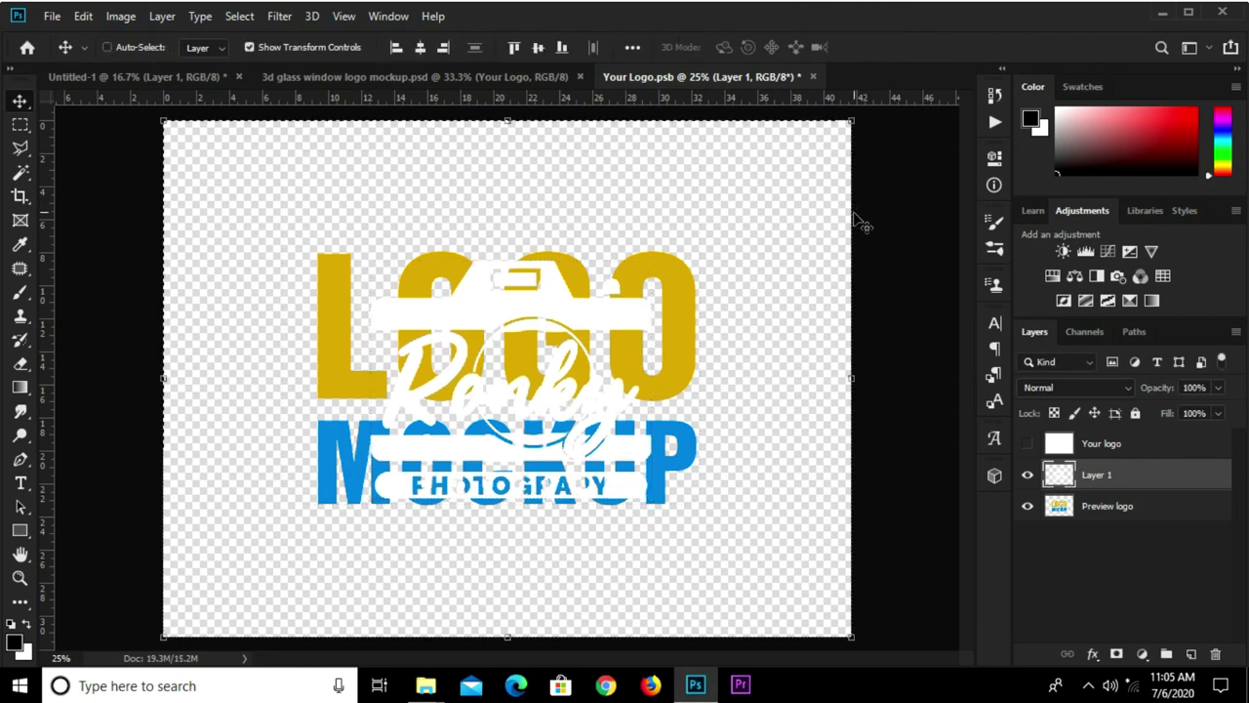
pyautogui.click(419, 49)
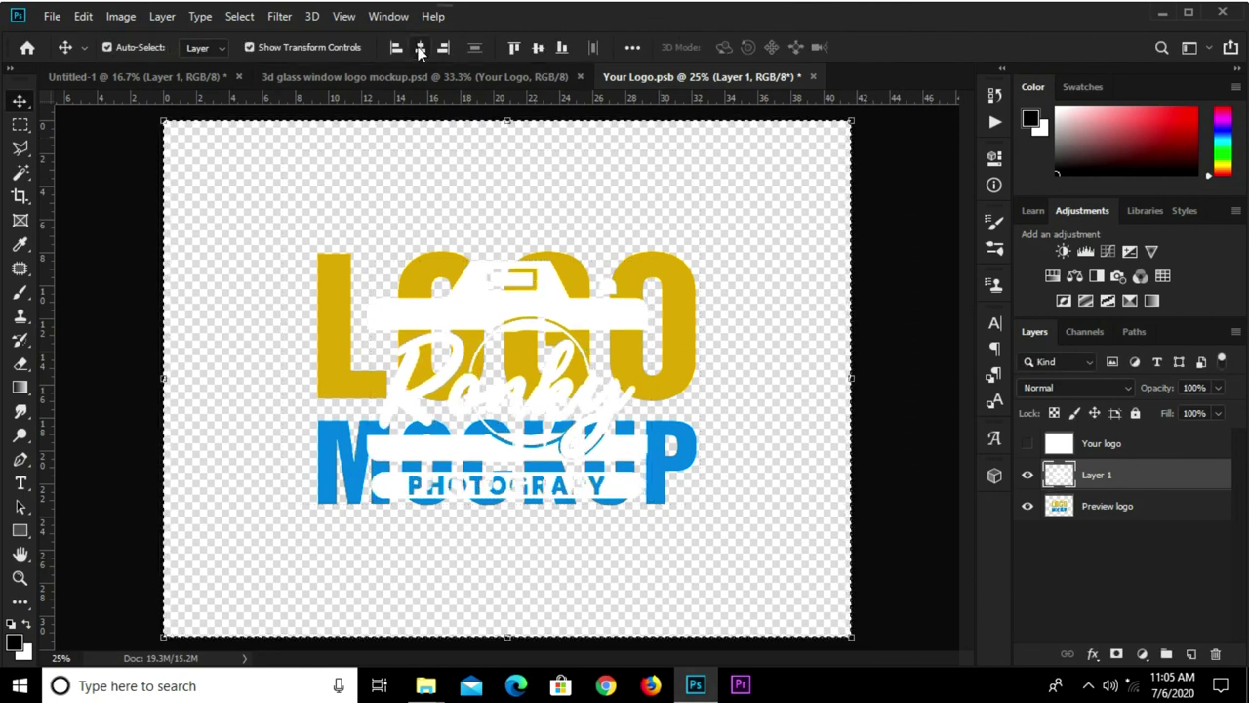
# - Hide the yellow and blue placeholder logo, then save and close Your Logo.psb
pyautogui.click(875, 342)
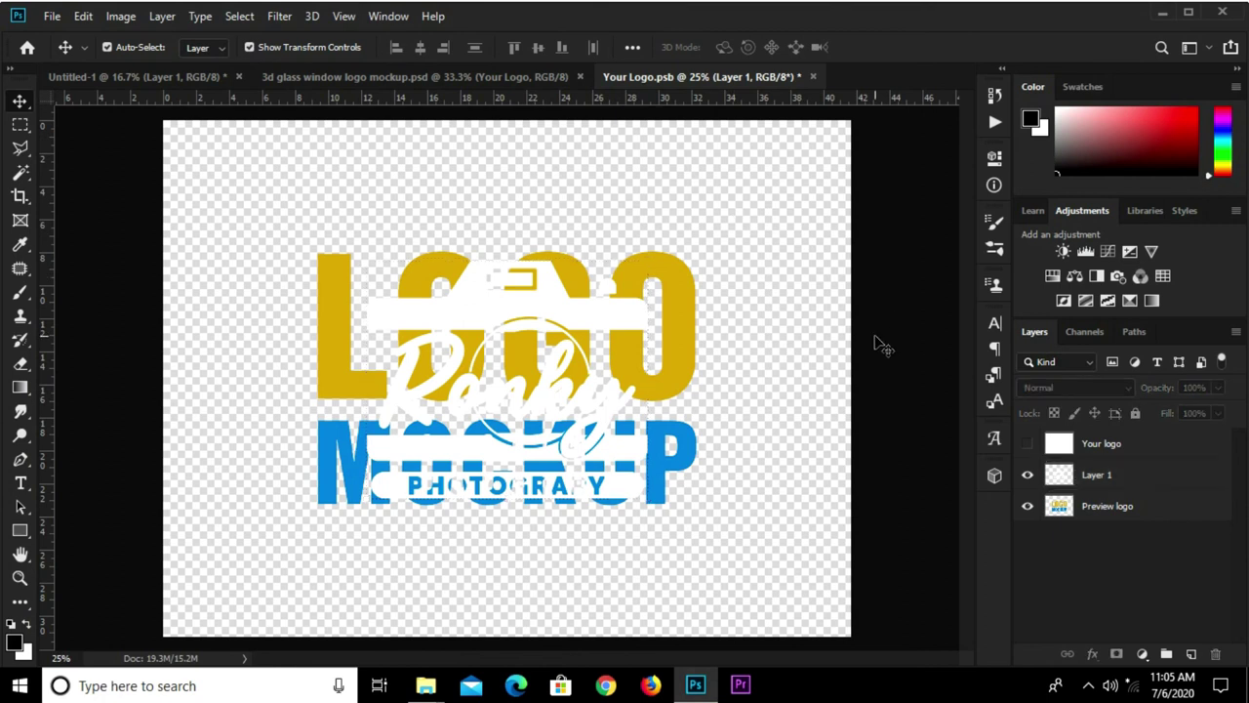
pyautogui.click(1027, 510)
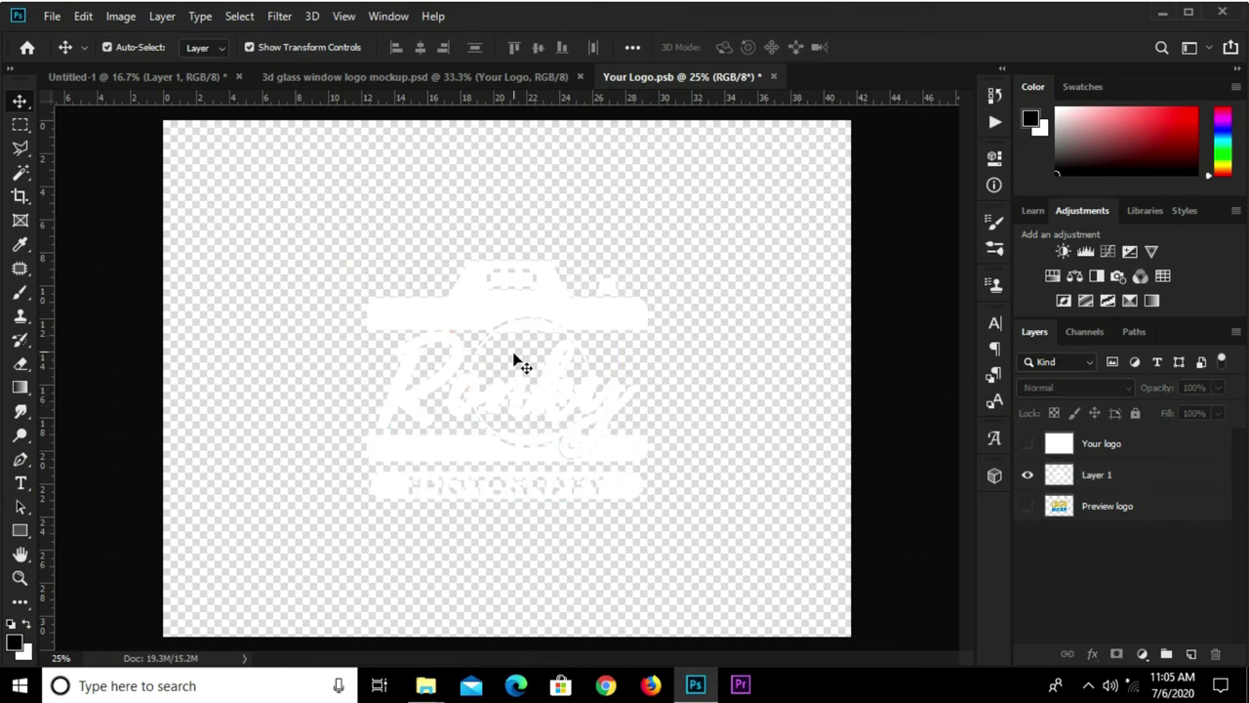
pyautogui.click(517, 327)
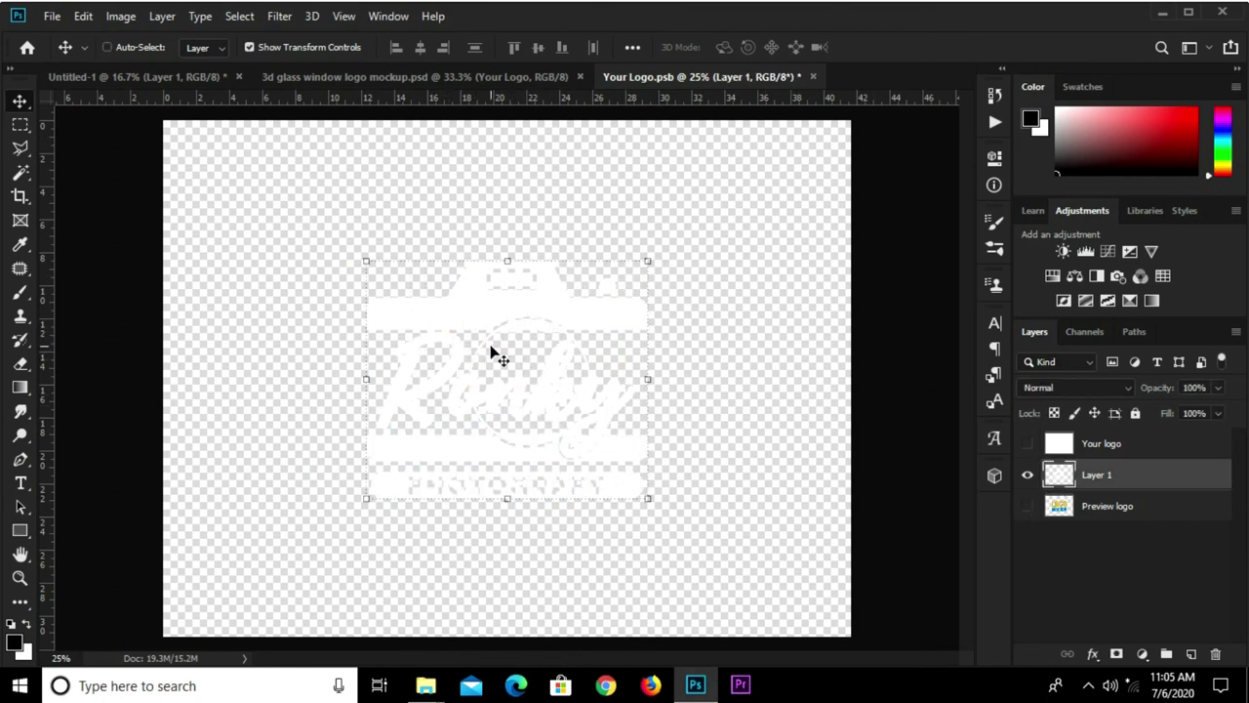
pyautogui.hotkey('ctrl', 's')
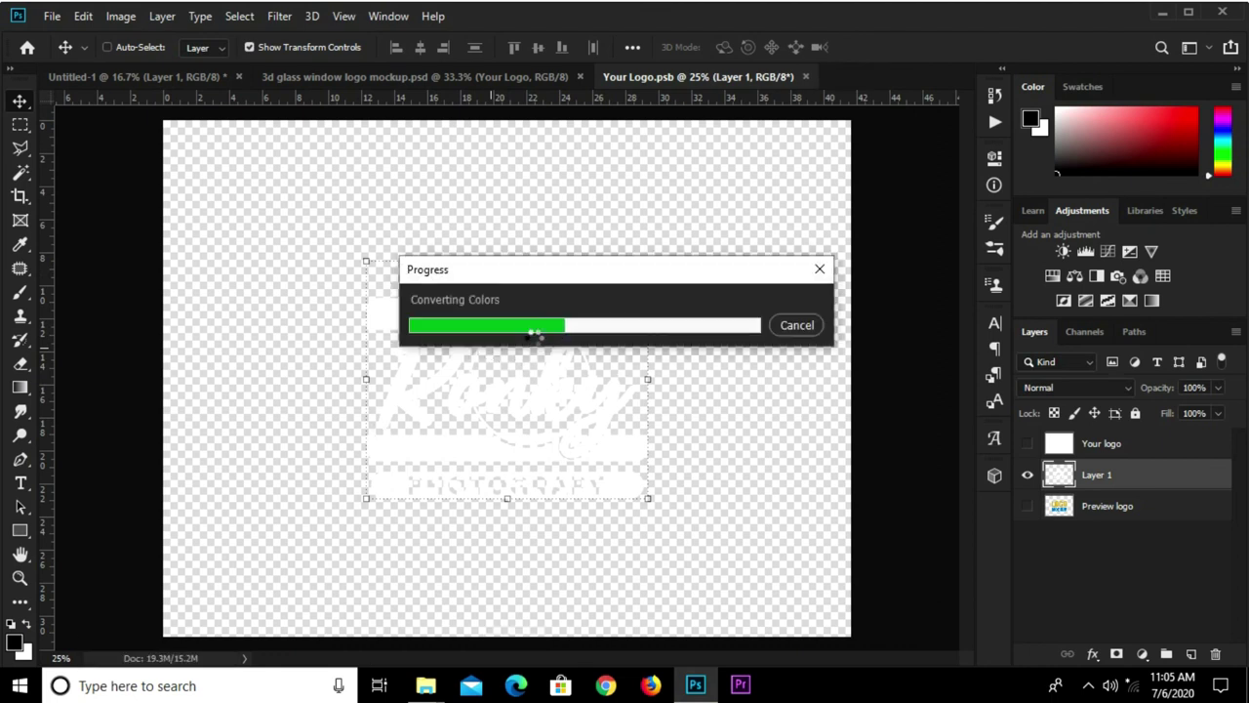
pyautogui.click(813, 76)
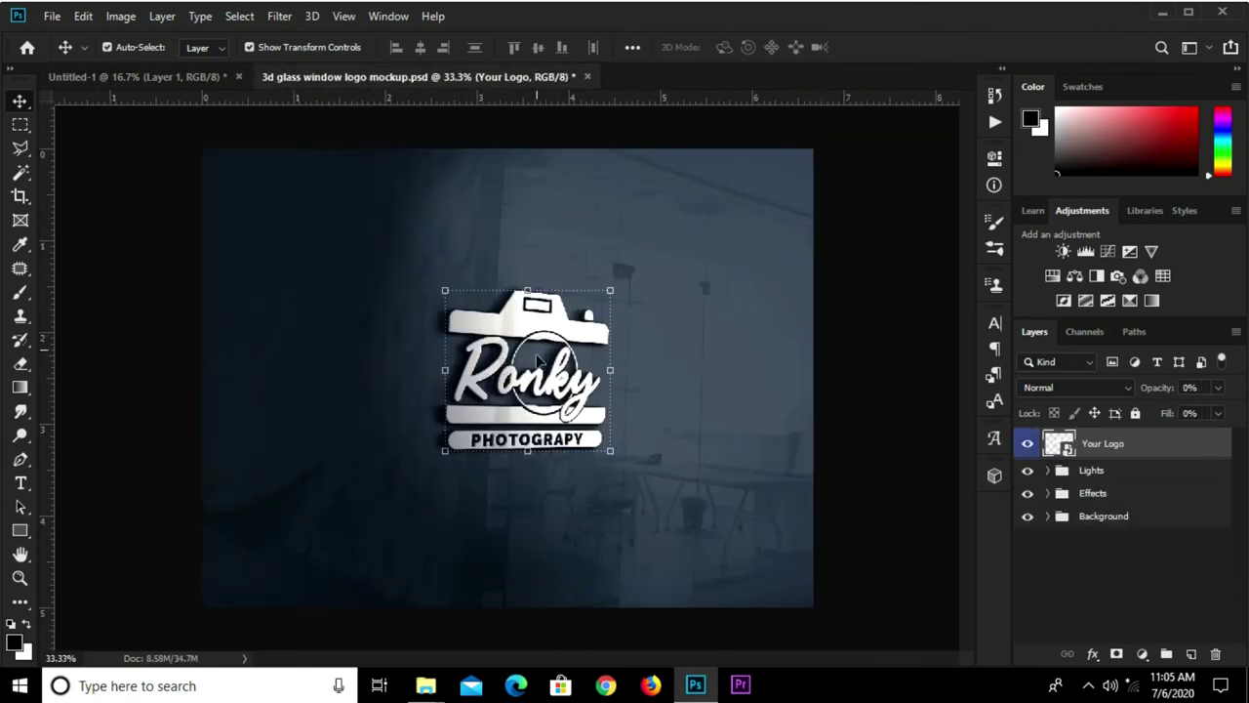
# - Zoom in on the mockup's white Ronky logo and select the Backlight lighting layer
pyautogui.hotkey('ctrl', '+')
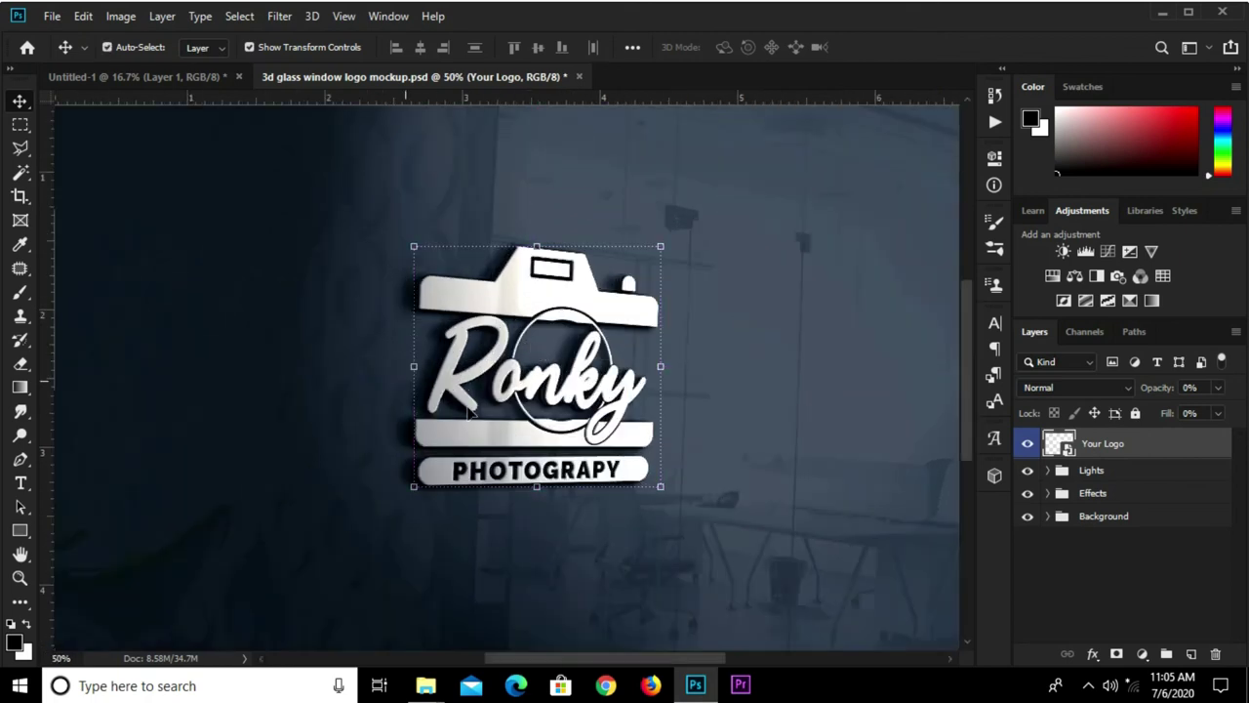
pyautogui.click(773, 246)
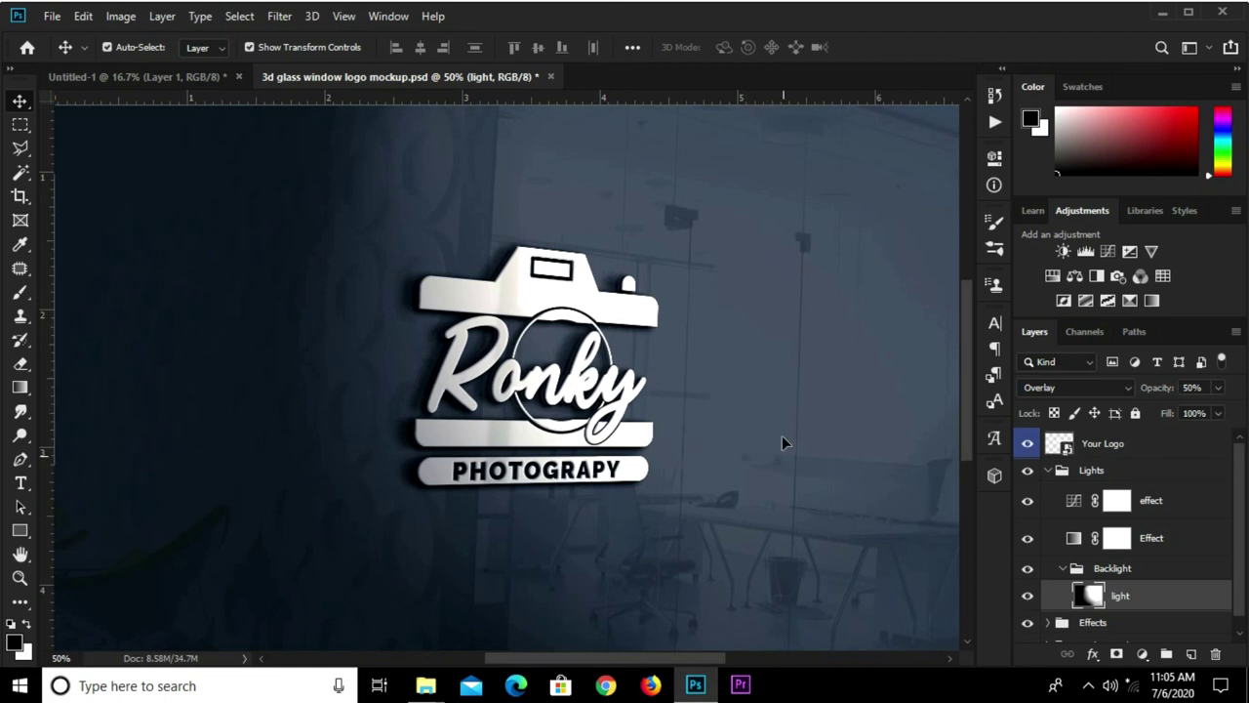
pyautogui.scroll(-2, 774, 438)
pyautogui.scroll(3, 771, 442)
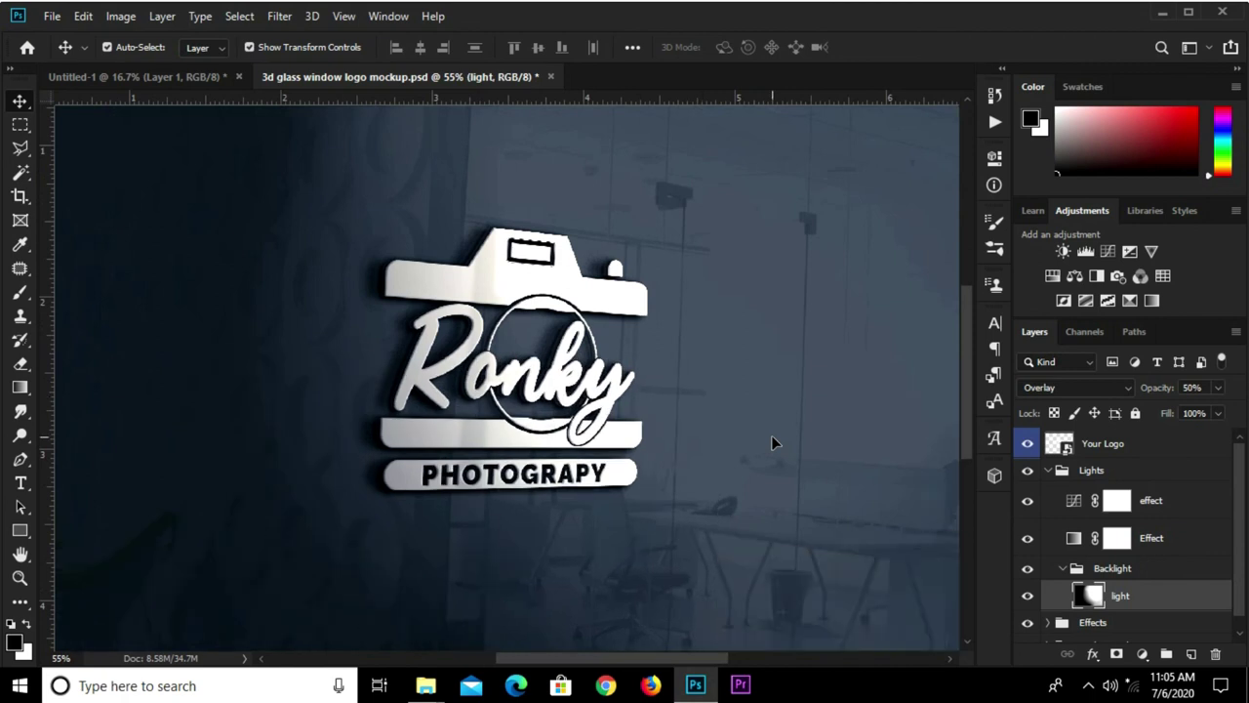
pyautogui.scroll(-1, 770, 442)
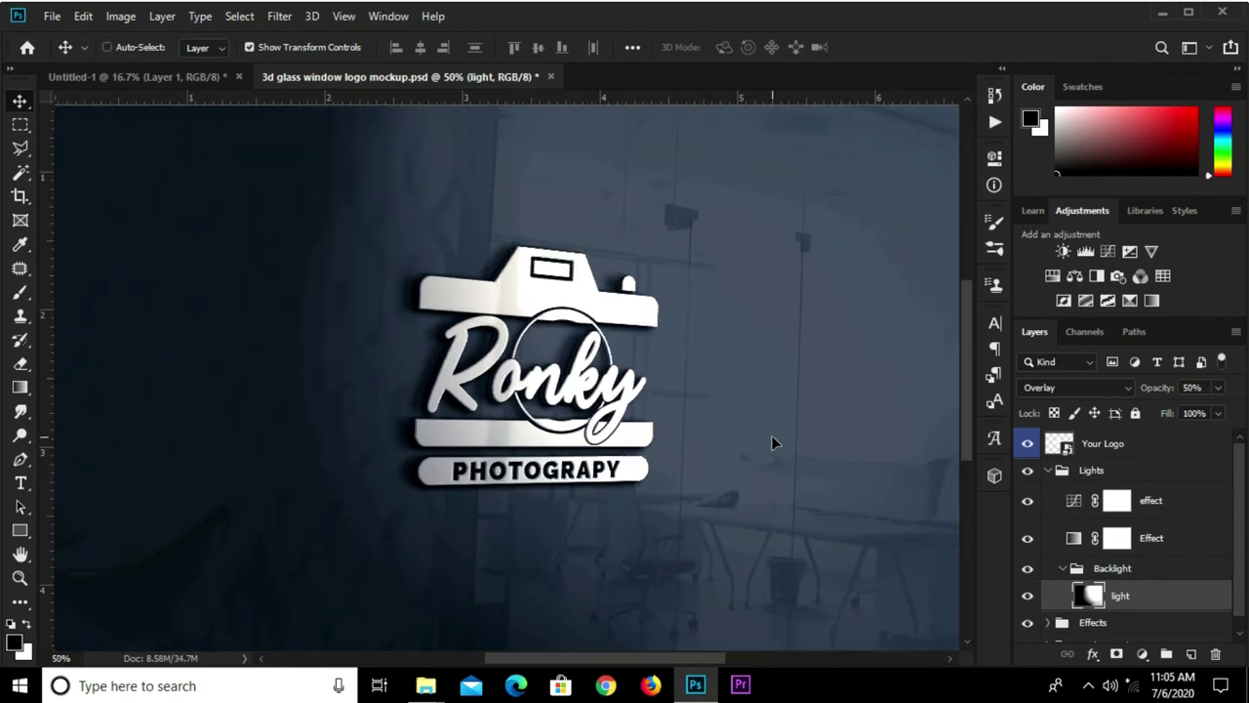